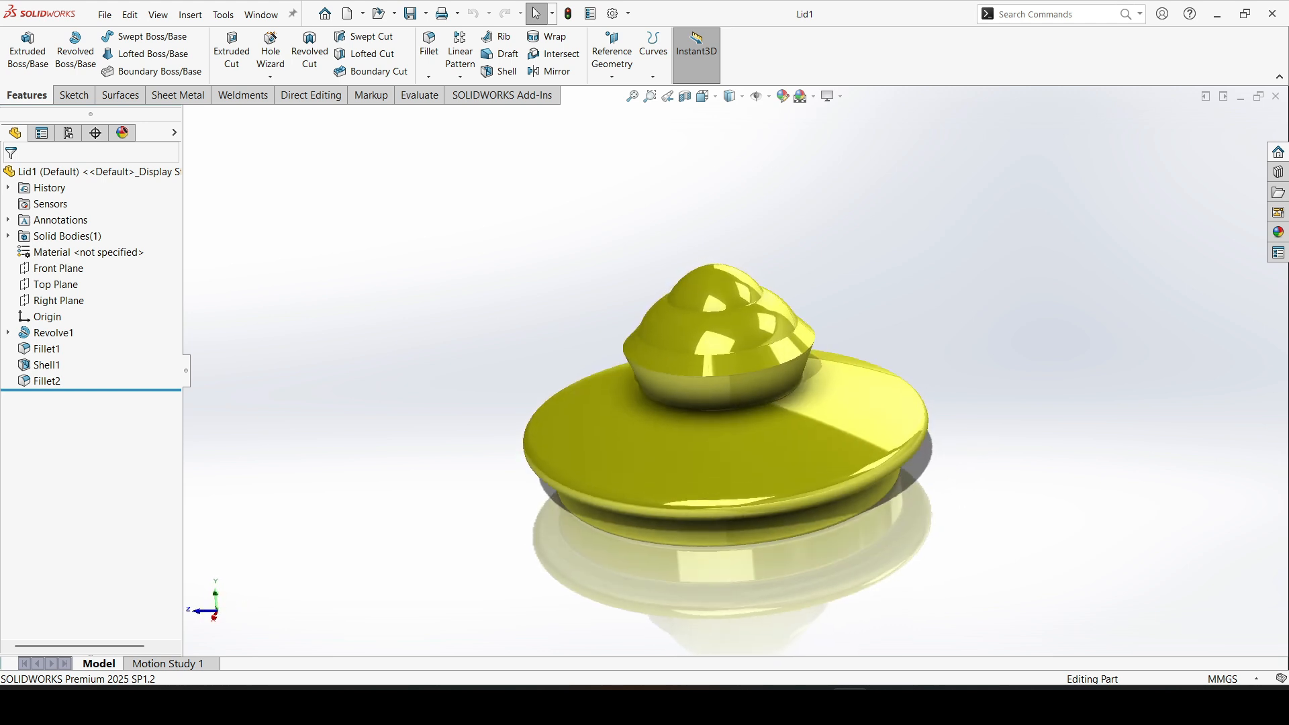
Step: Examine the finished lid model from several angles, including its knob, flange and lower rim
scroll(727, 374, "up", 2)
scroll(741, 496, "down", 2)
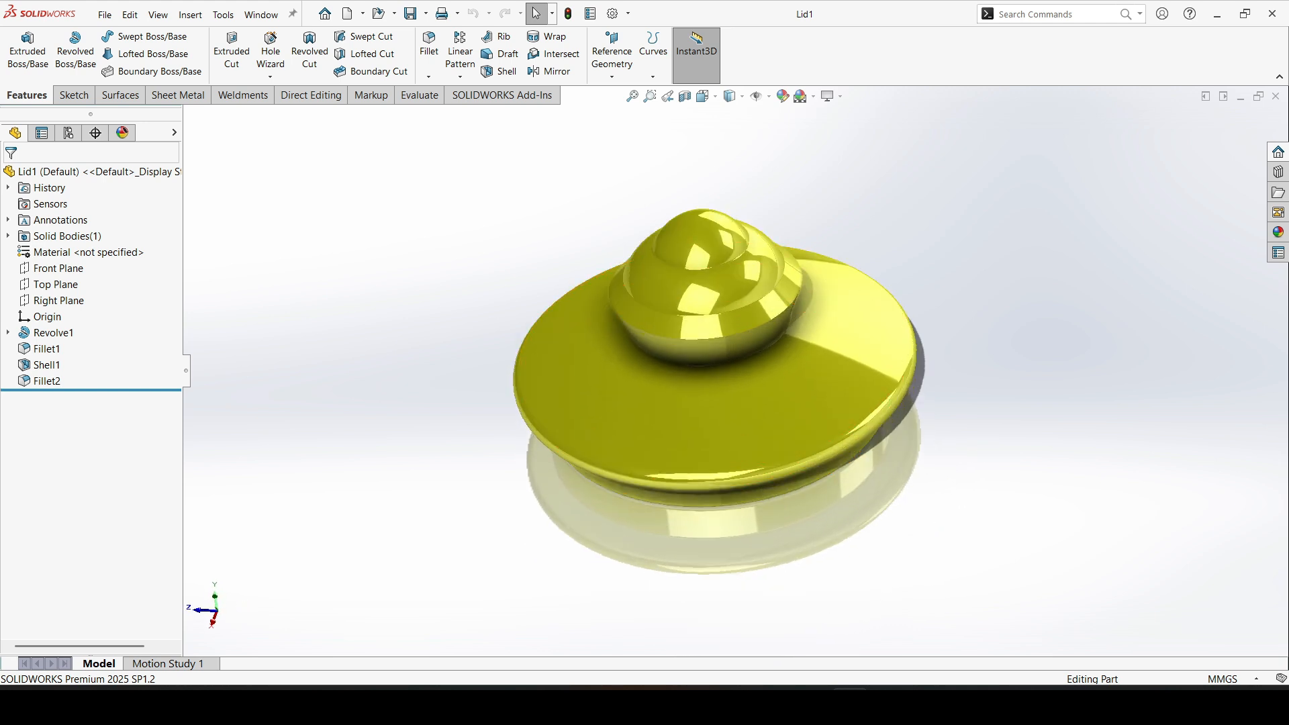
middle_click_drag(741, 496, 757, 423)
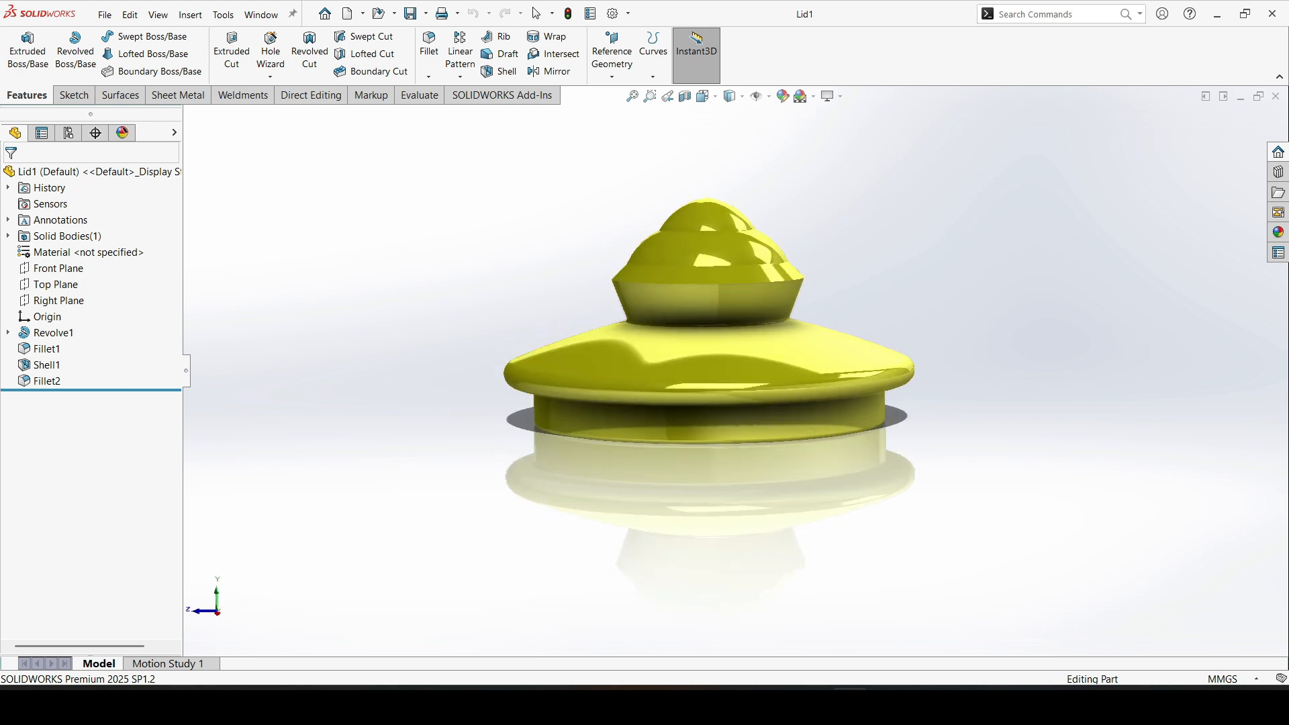
middle_click_drag(741, 429, 778, 396)
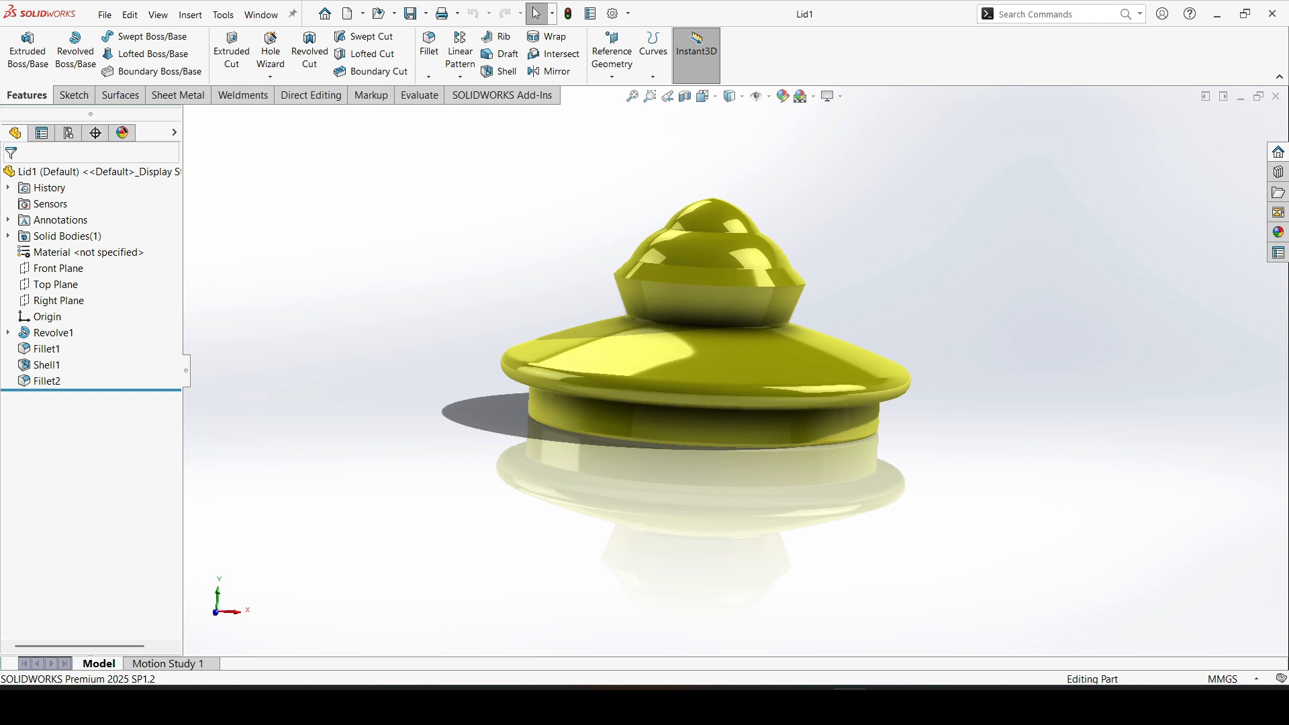
middle_click_drag(758, 442, 762, 403)
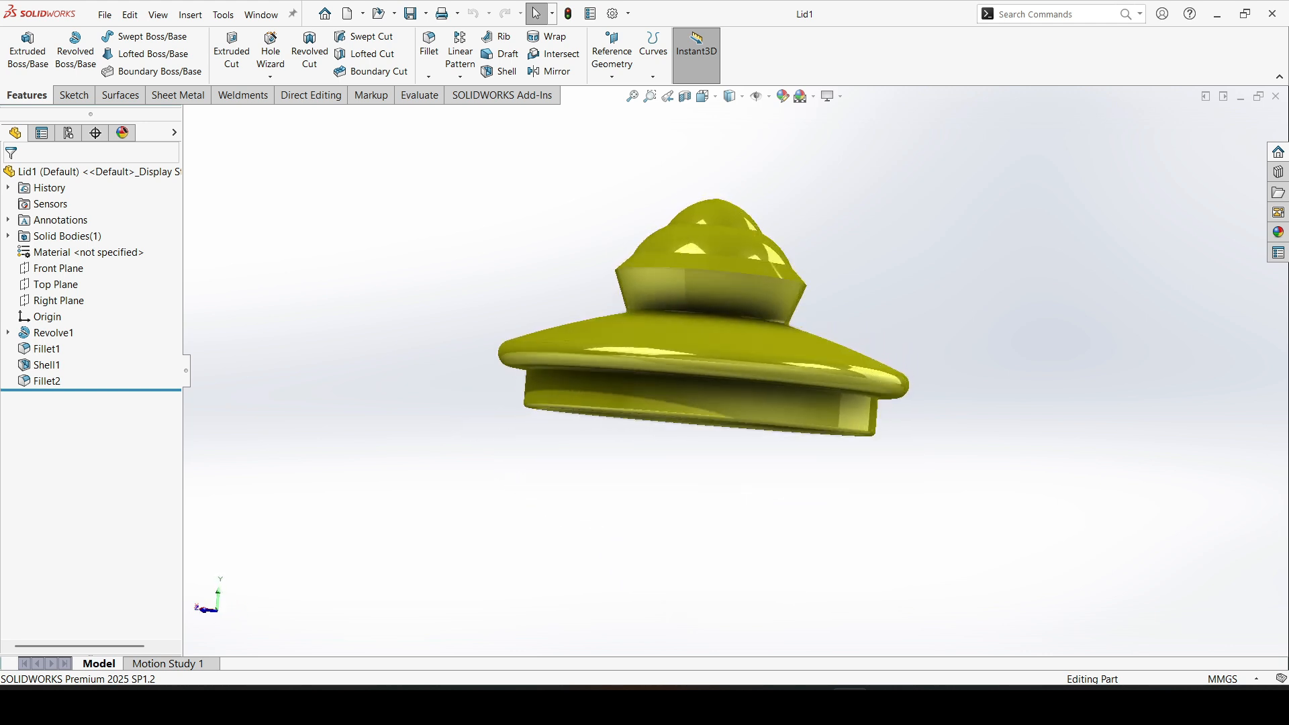
middle_click_drag(758, 402, 760, 430)
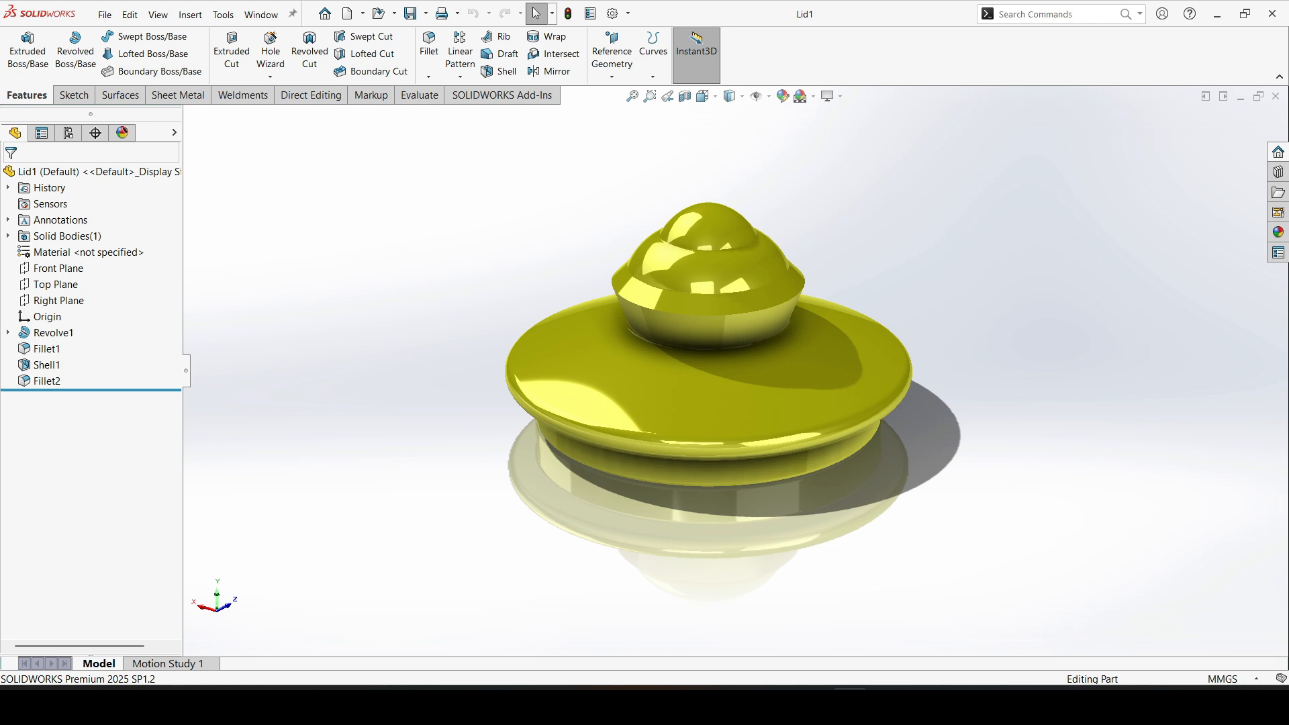
mouse_move(712, 429)
middle_mouse_down()
mouse_move(741, 390)
mouse_move(771, 427)
mouse_move(789, 411)
mouse_move(704, 386)
mouse_move(661, 406)
mouse_move(671, 435)
mouse_move(704, 437)
mouse_move(709, 423)
mouse_move(714, 444)
mouse_move(700, 446)
middle_mouse_up()
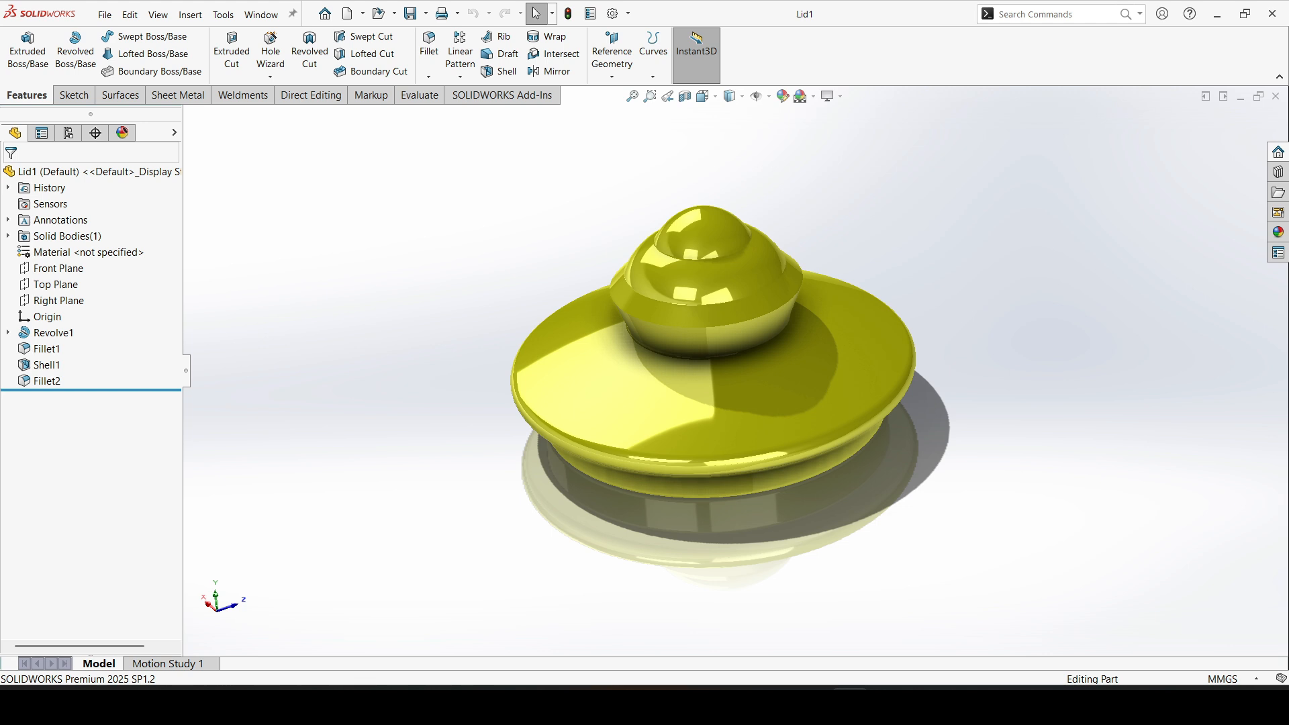
Step: Create a new part document
key("alt+f")
key("Escape")
key("ctrl+n")
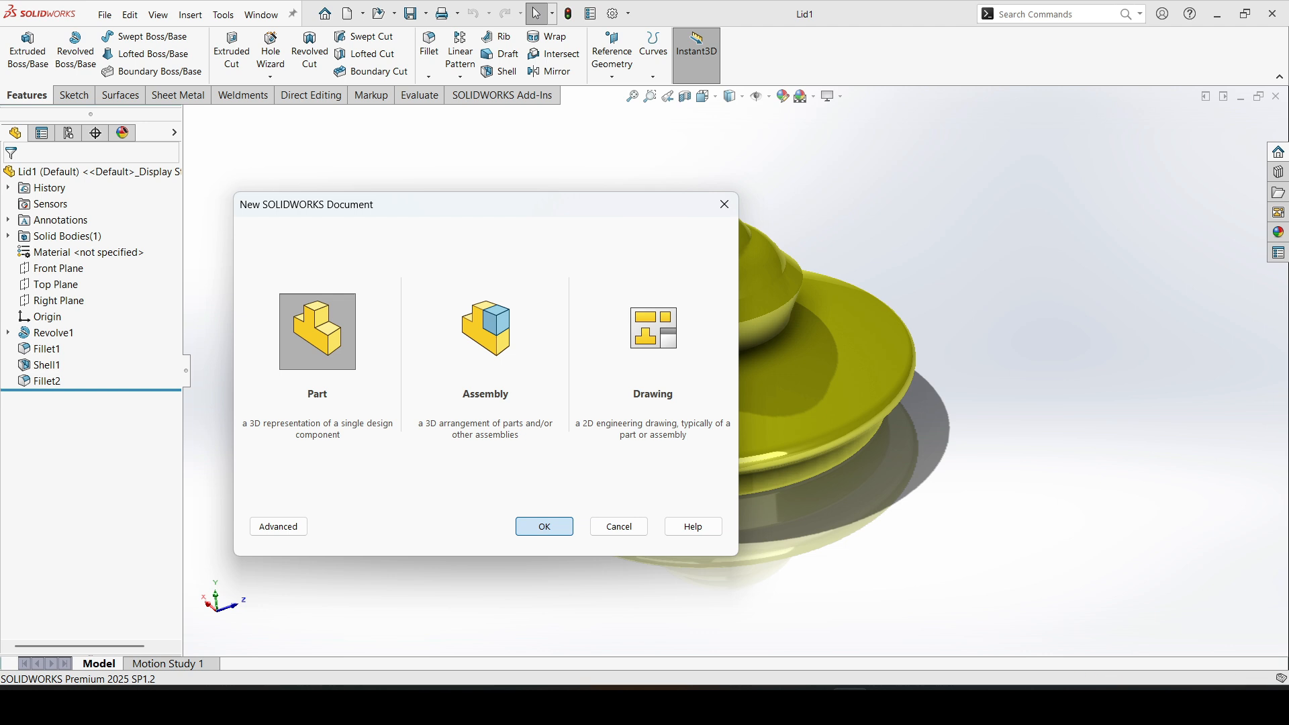
key("Return")
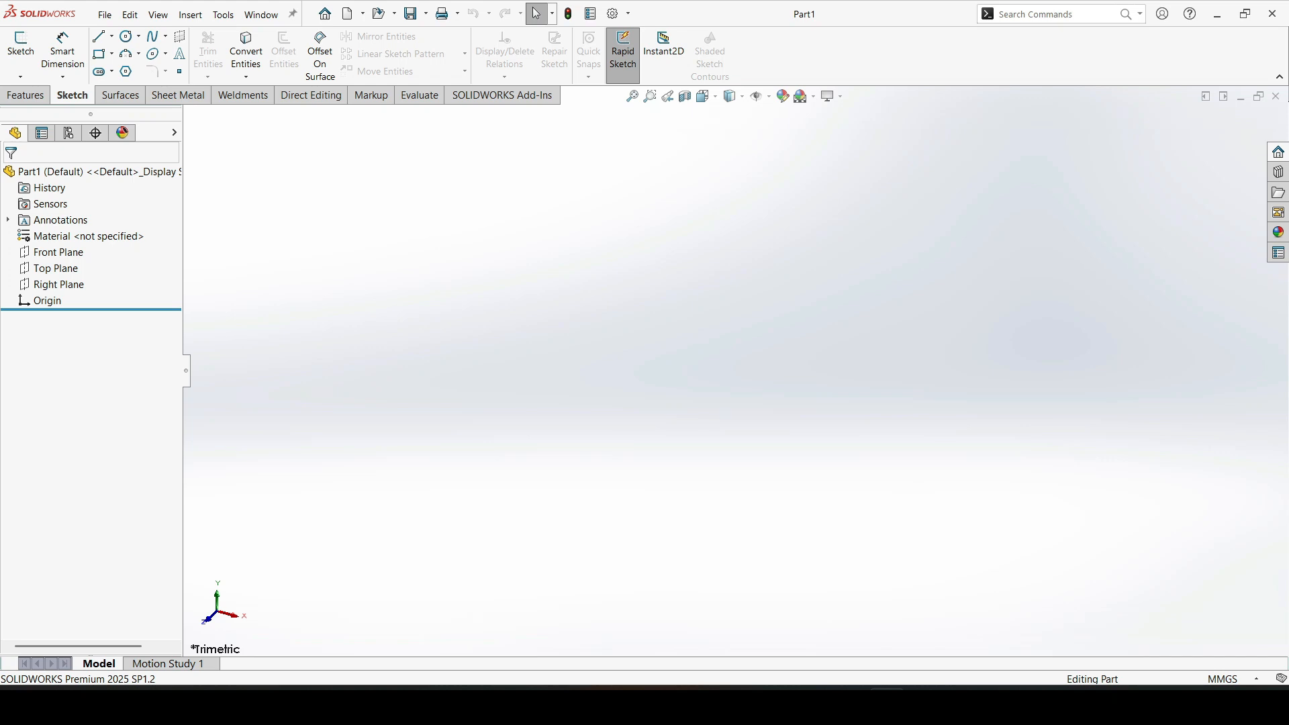
Step: Start a sketch on the Front Plane and draw an infinite vertical construction line through the origin
left_click(59, 252)
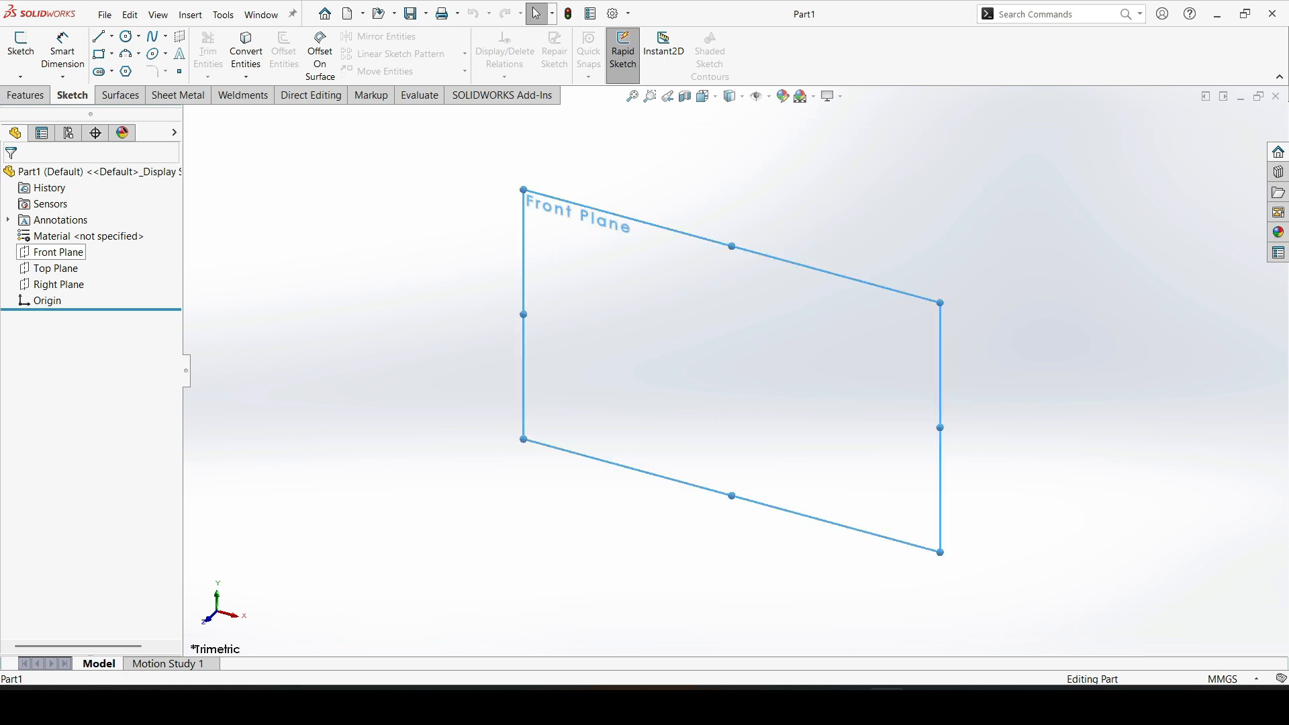
left_click(96, 236)
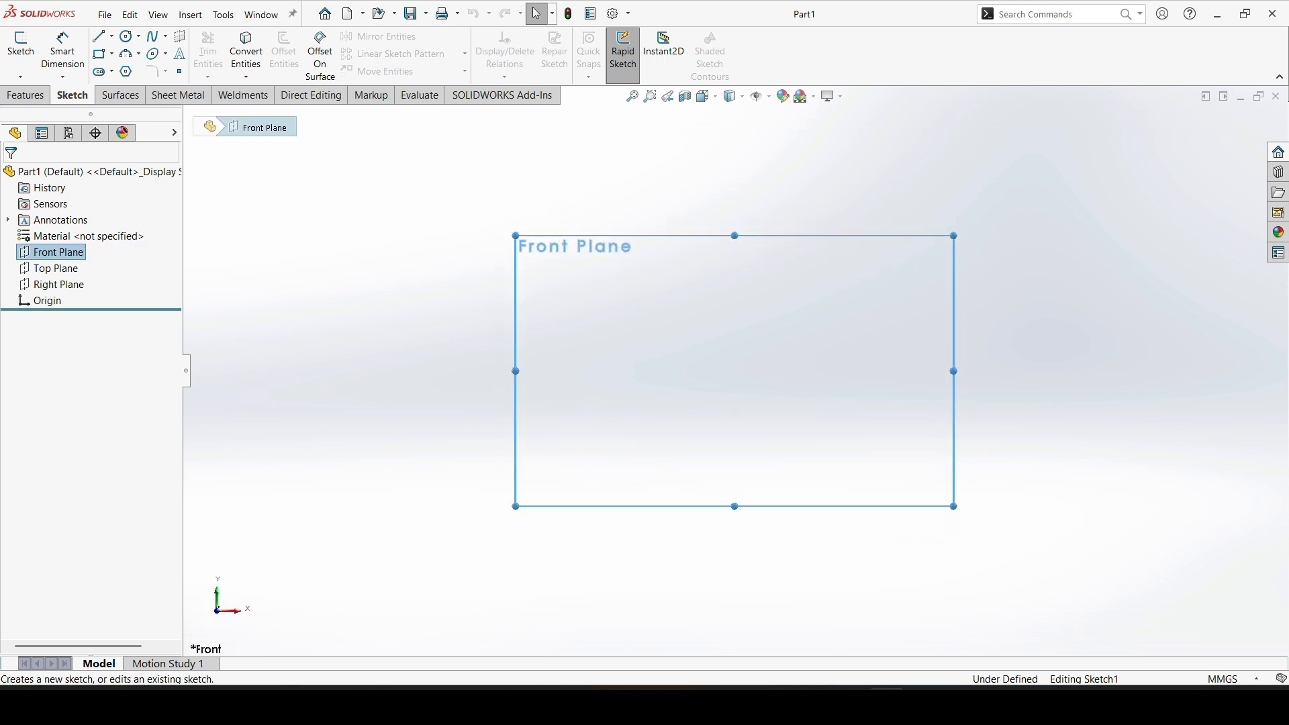
left_click(111, 36)
left_click(136, 71)
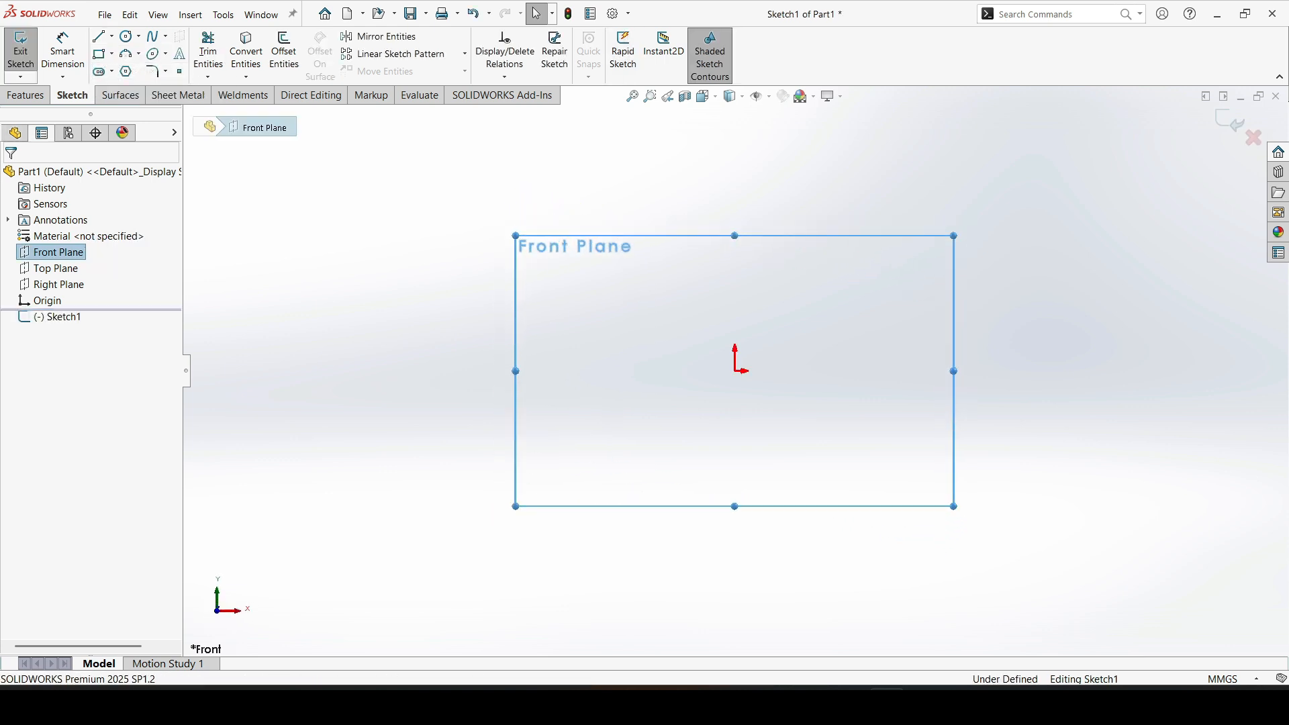
left_click(34, 301)
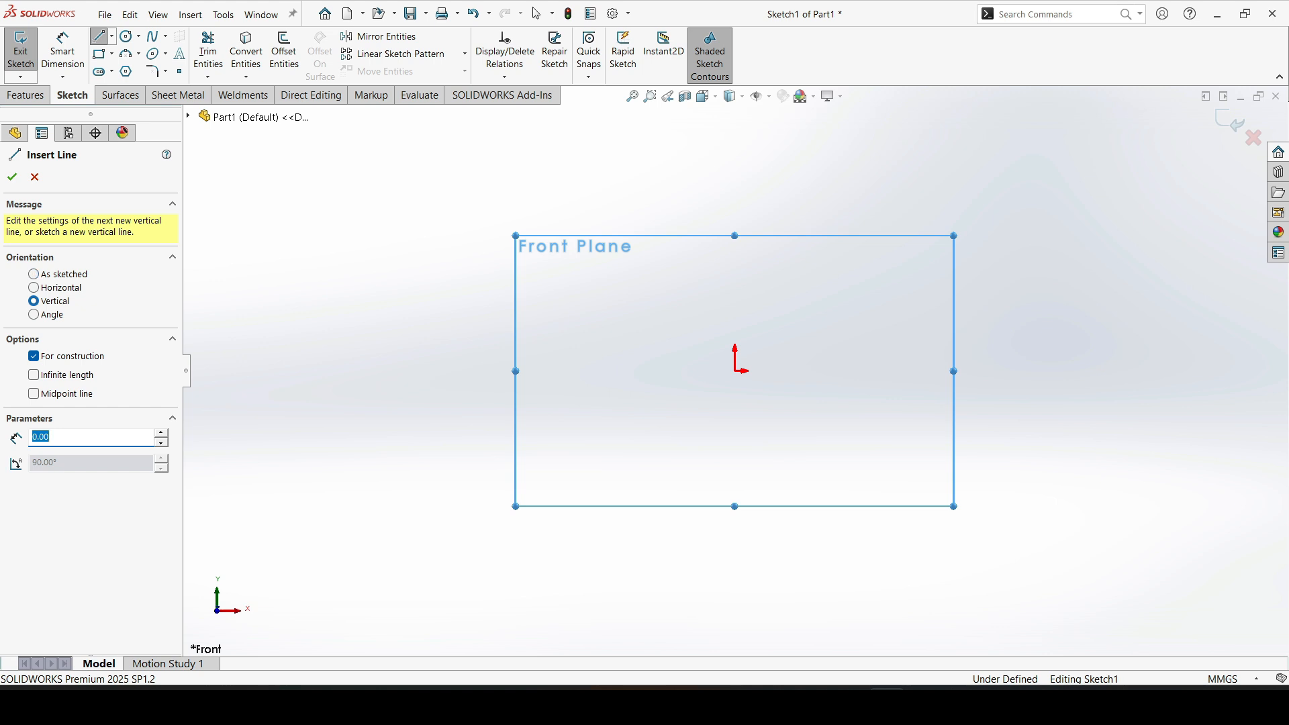
left_click(34, 374)
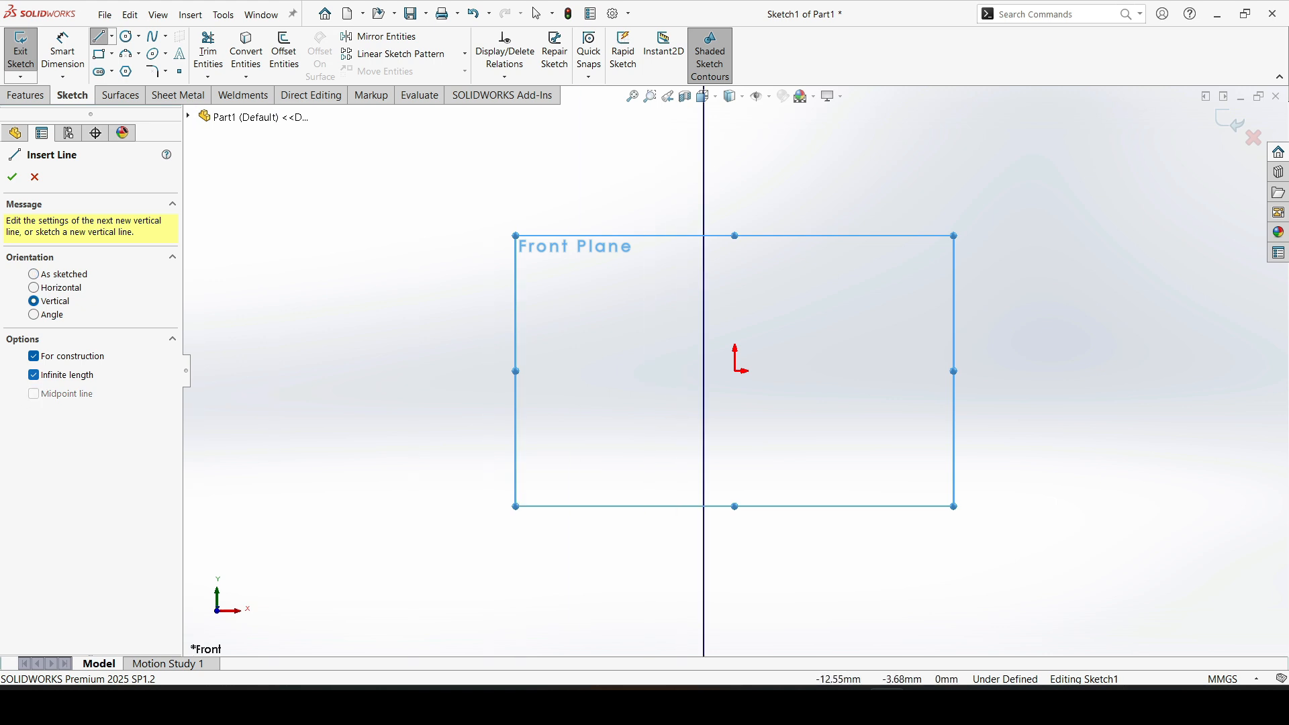
left_click(735, 371)
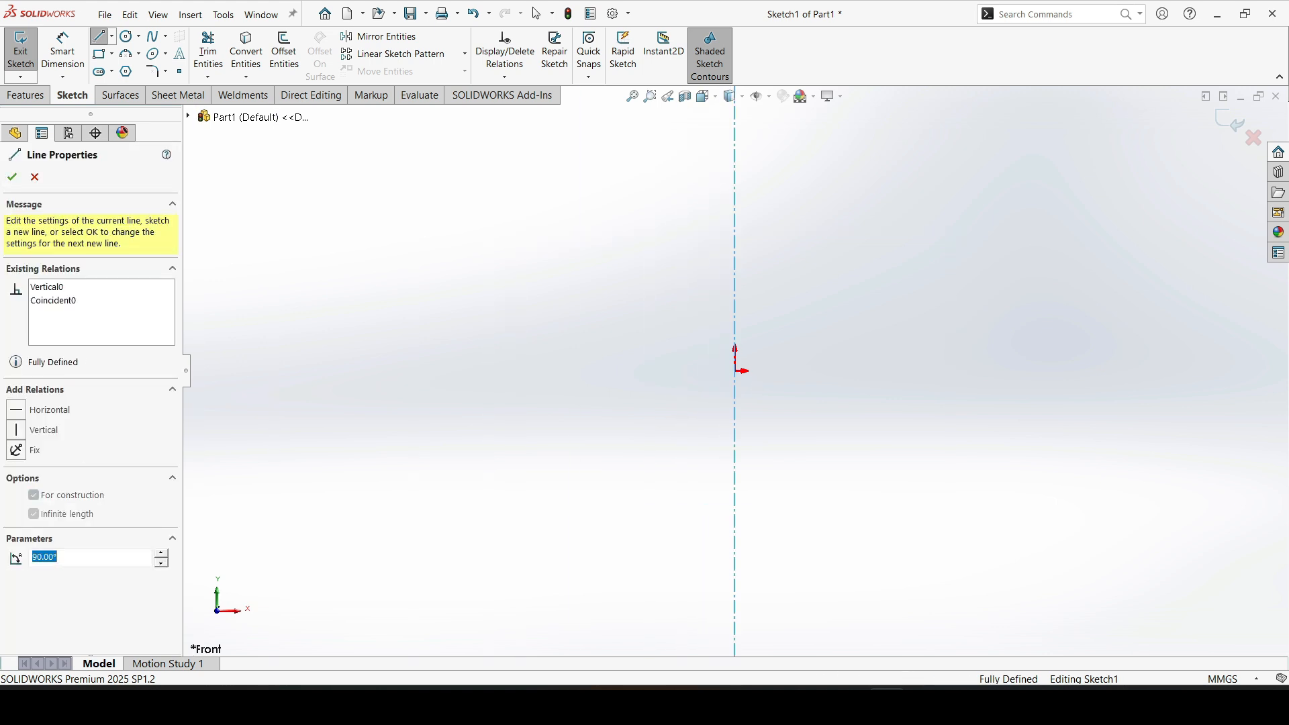
Step: Sketch two connected three-point arcs, starting on the centerline about 97 mm above the origin and ending about 42 mm away from the centerline
left_click(125, 53)
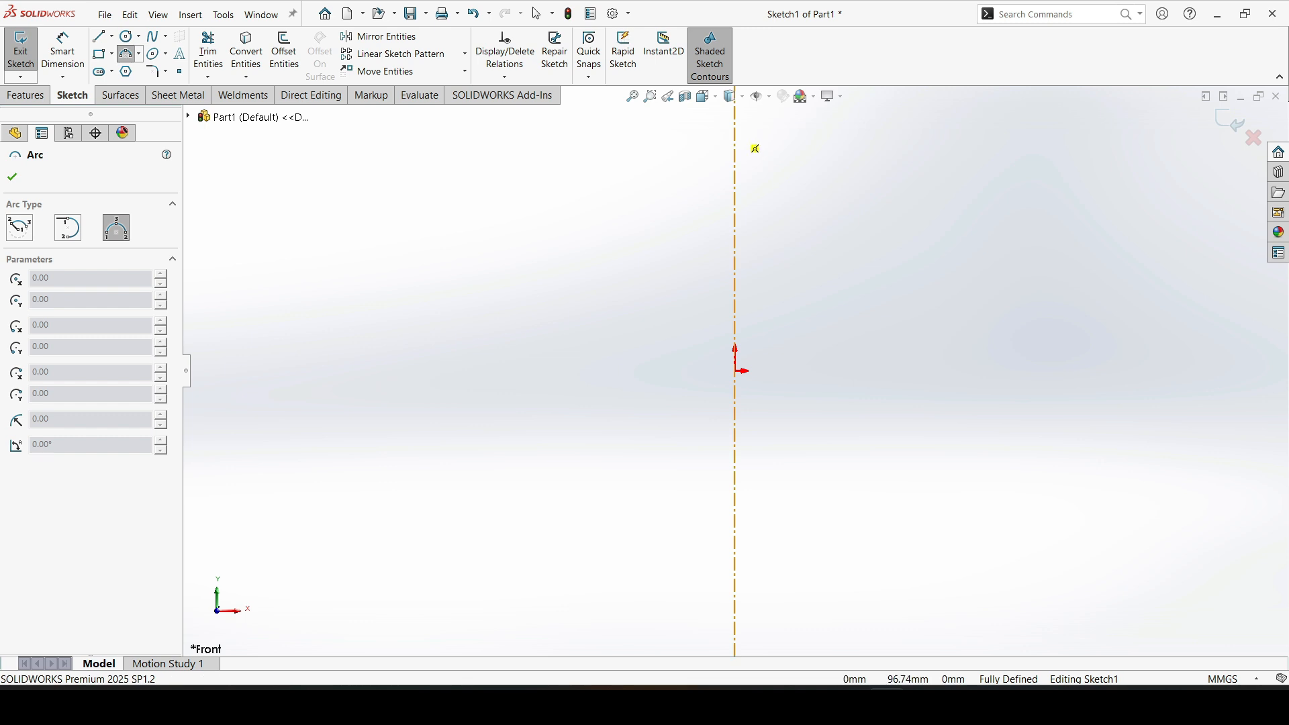
left_click(735, 129)
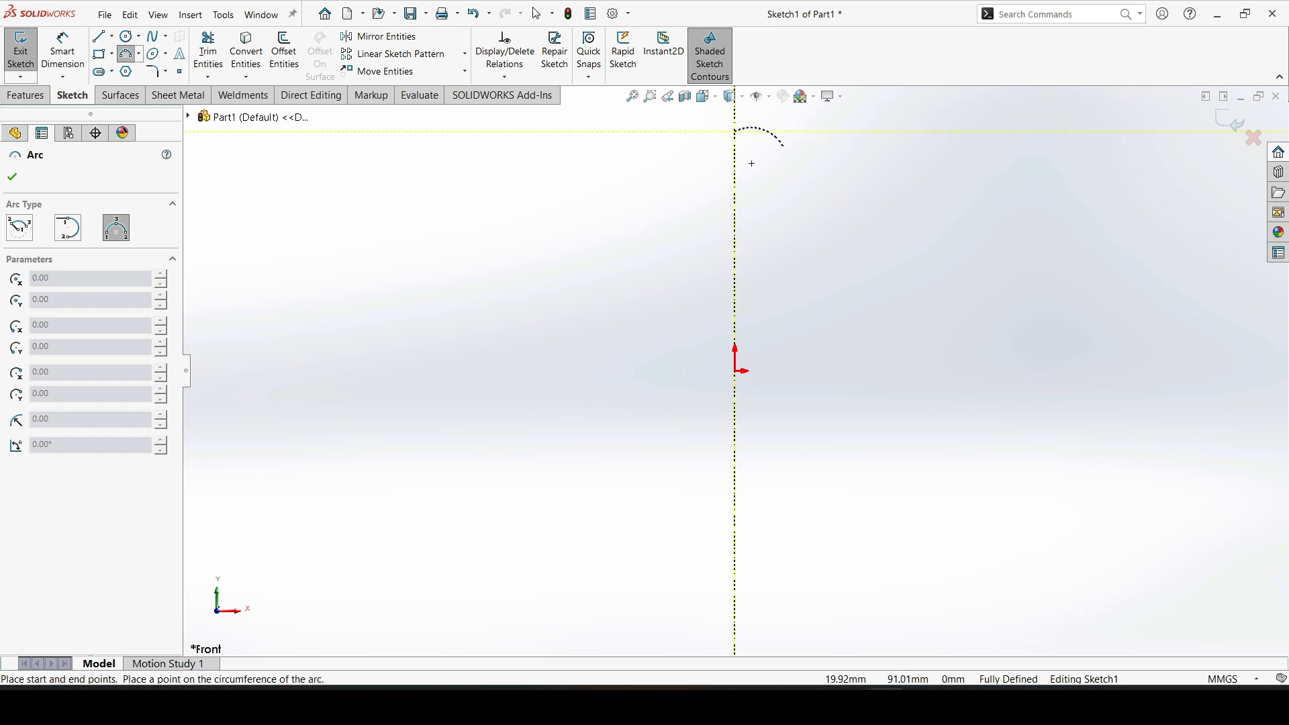
left_click(760, 128)
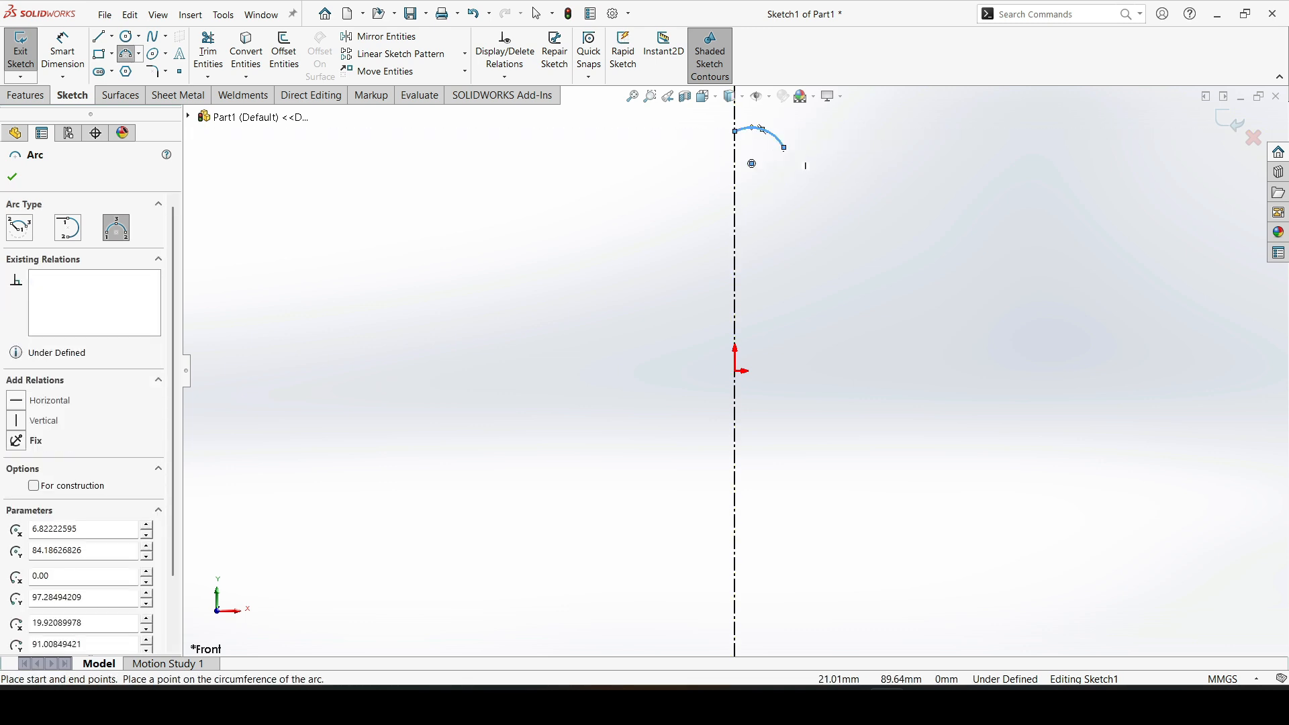
left_click(784, 146)
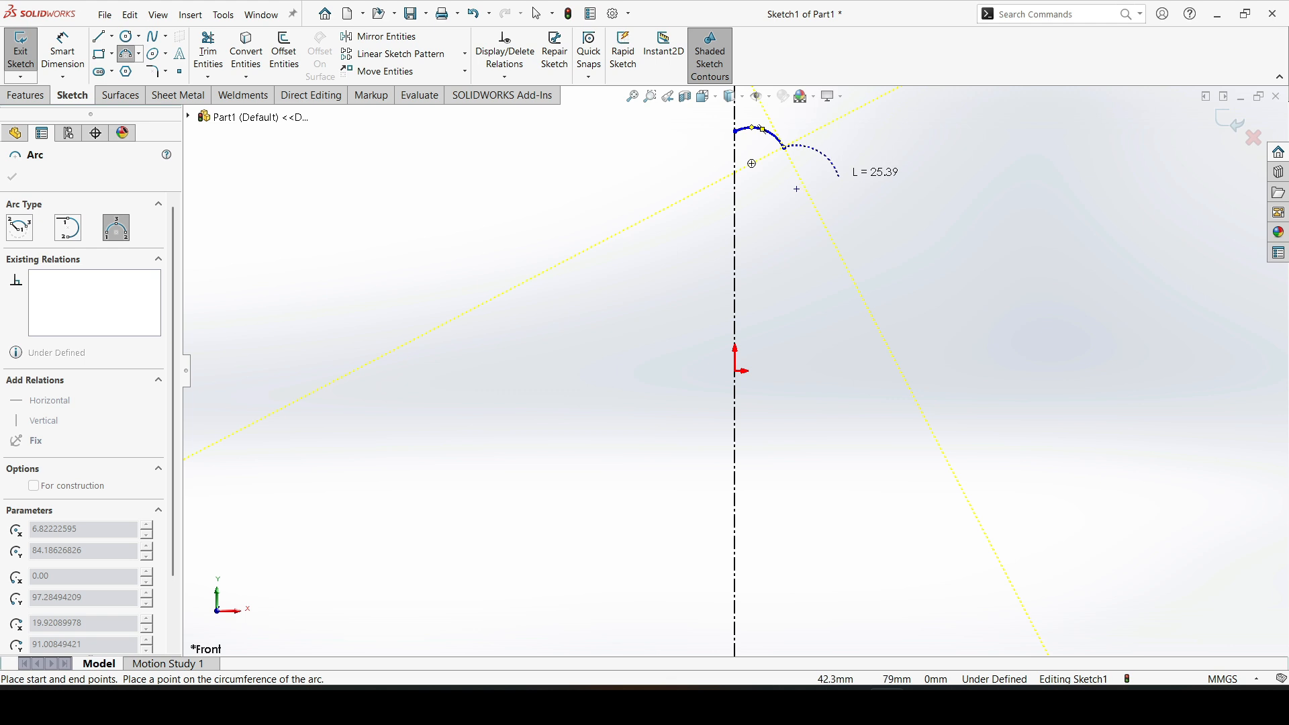
left_click(838, 176)
left_click(817, 149)
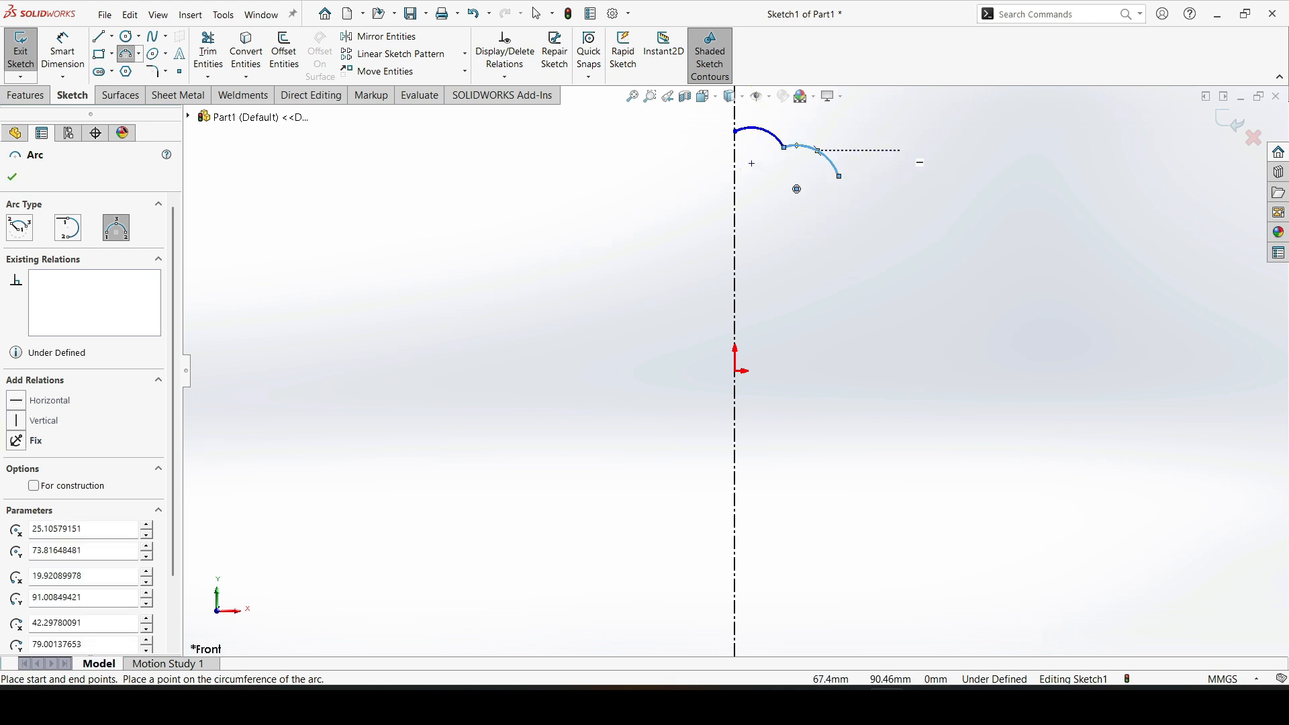
key("Escape")
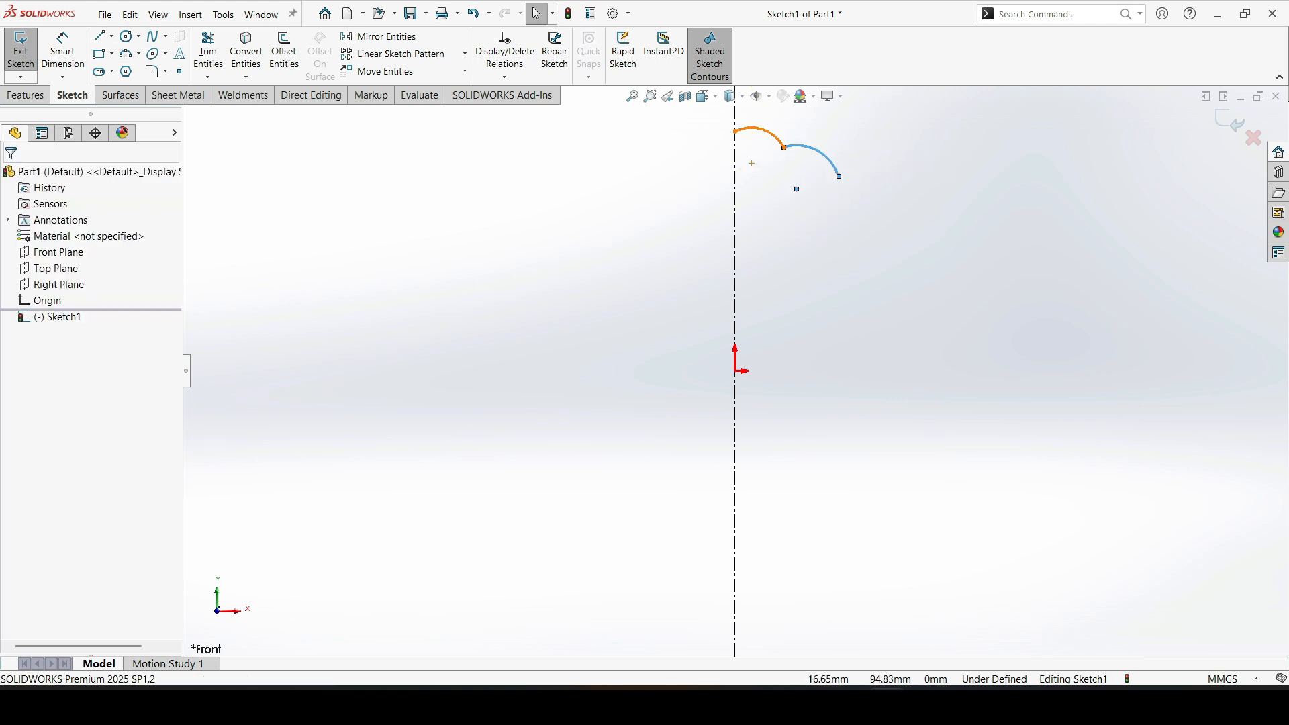
Step: Add an Equal relation between the two arcs
left_click(775, 138, "ctrl")
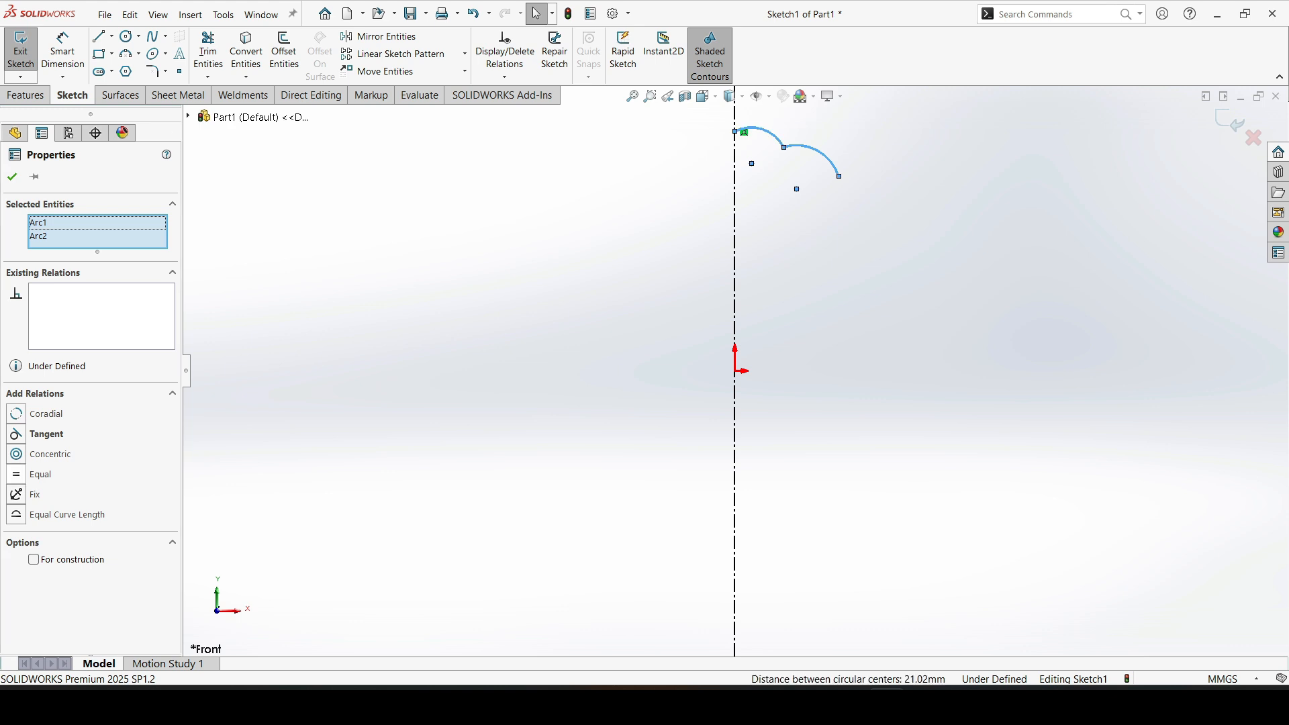
left_click(16, 474)
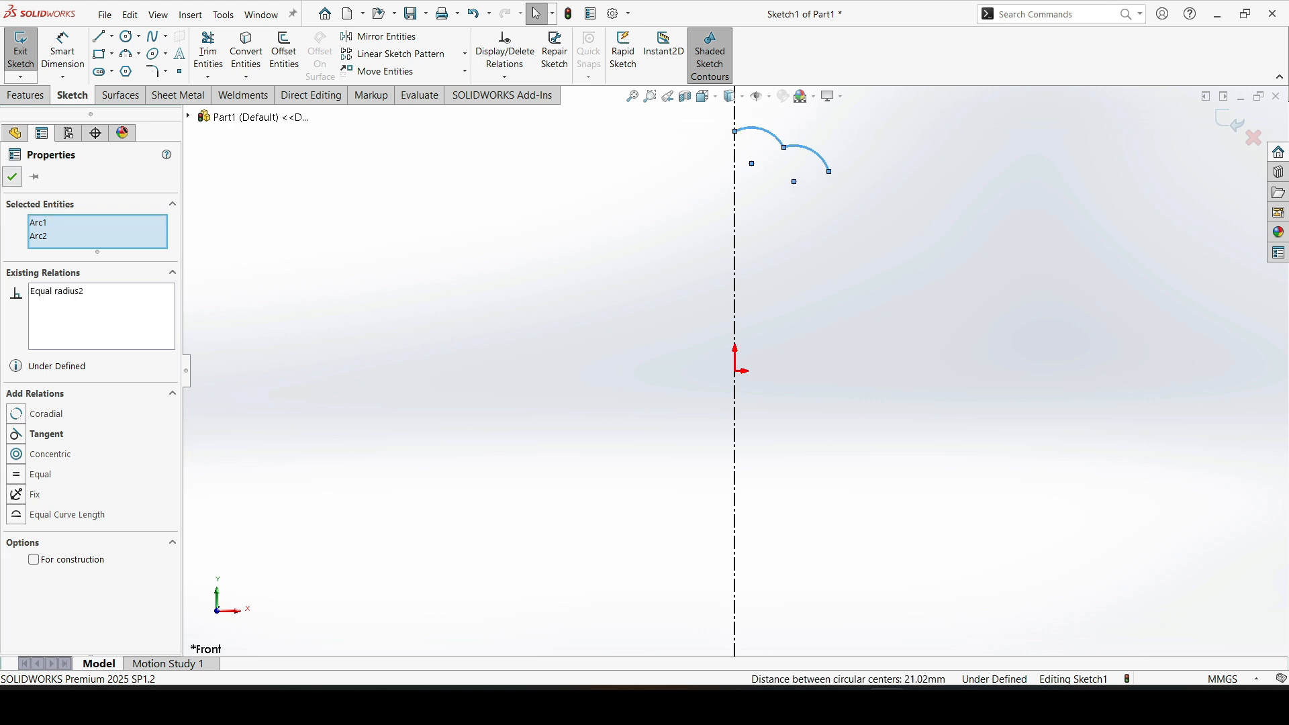
left_click(12, 177)
Step: Dimension the first arc's radius as 20 mm
left_click(62, 51)
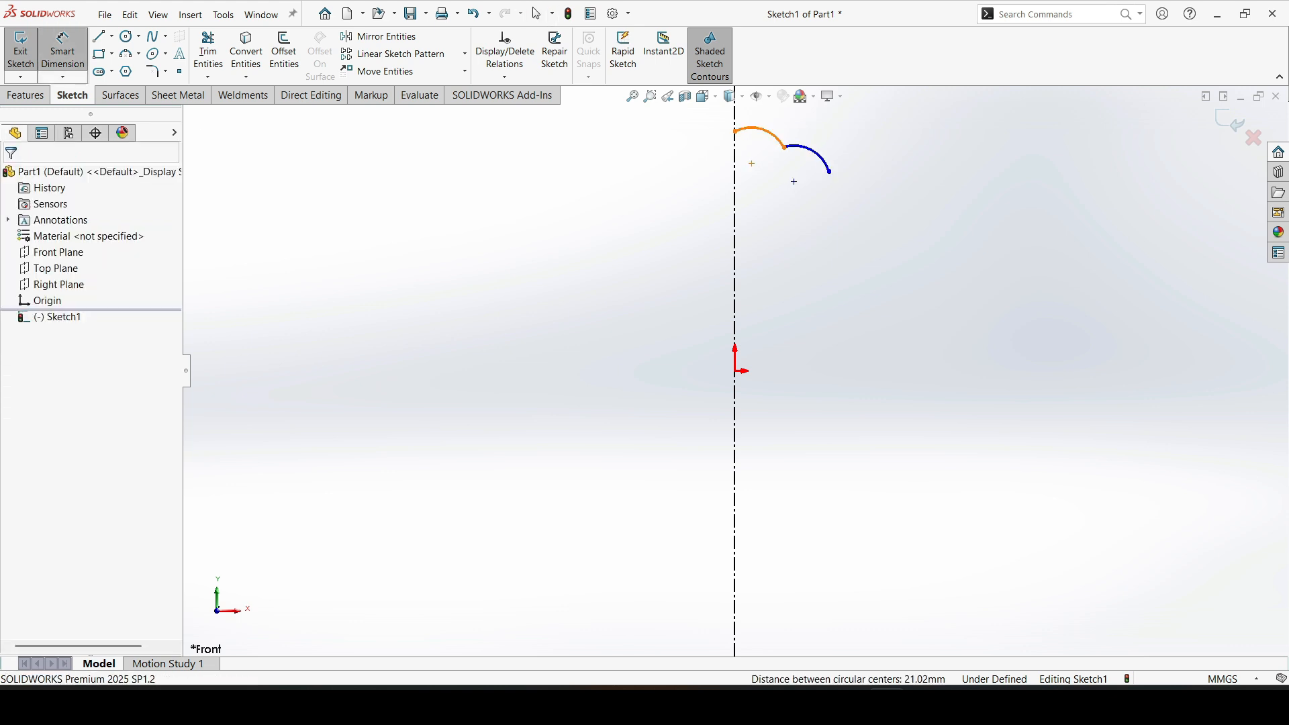
left_click(759, 128)
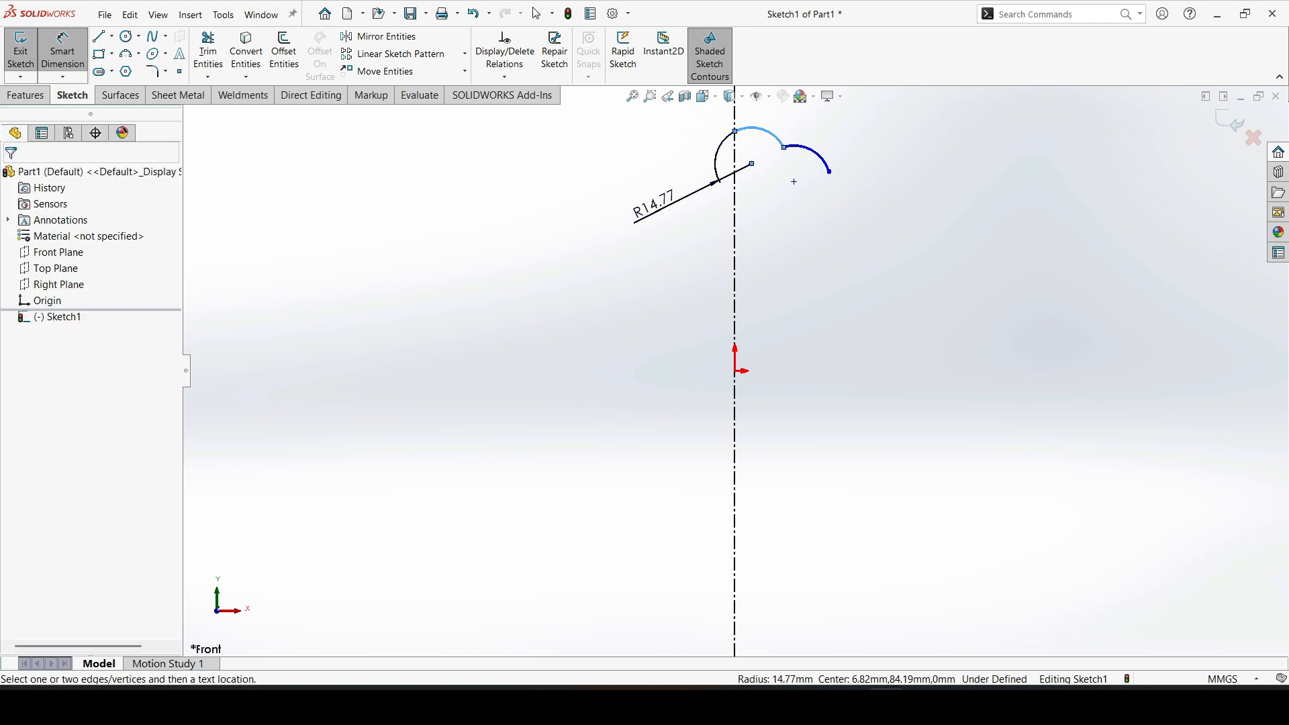
left_click(661, 265)
type("2")
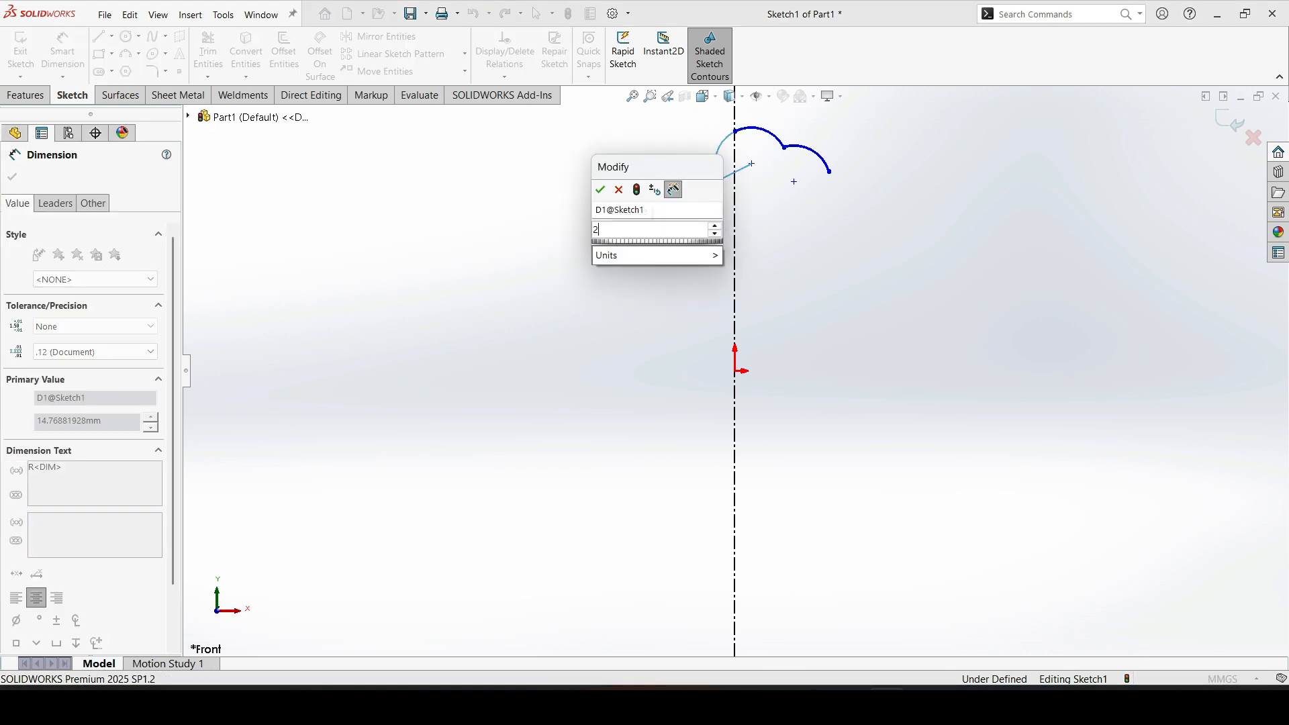
type("0")
key("Return")
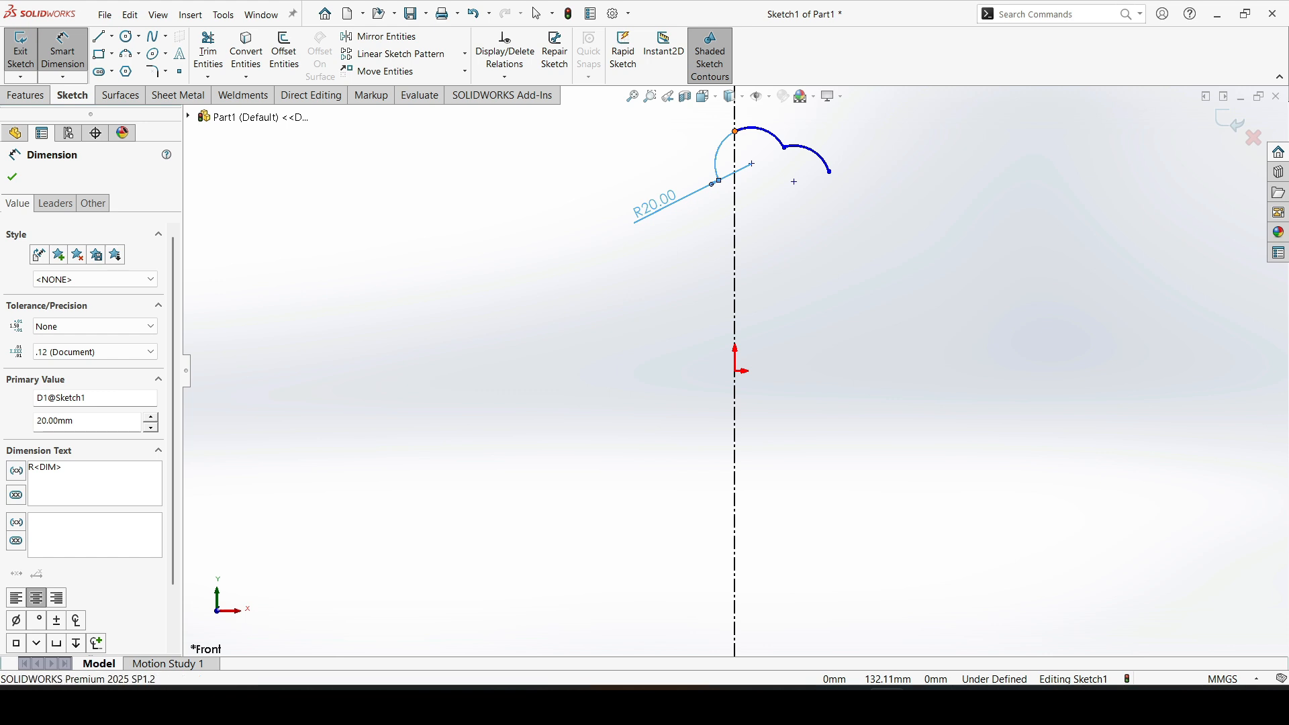
Step: Dimension the height of the first arc's centerline endpoint above the origin as 70 mm
left_click(734, 131)
left_click(734, 370)
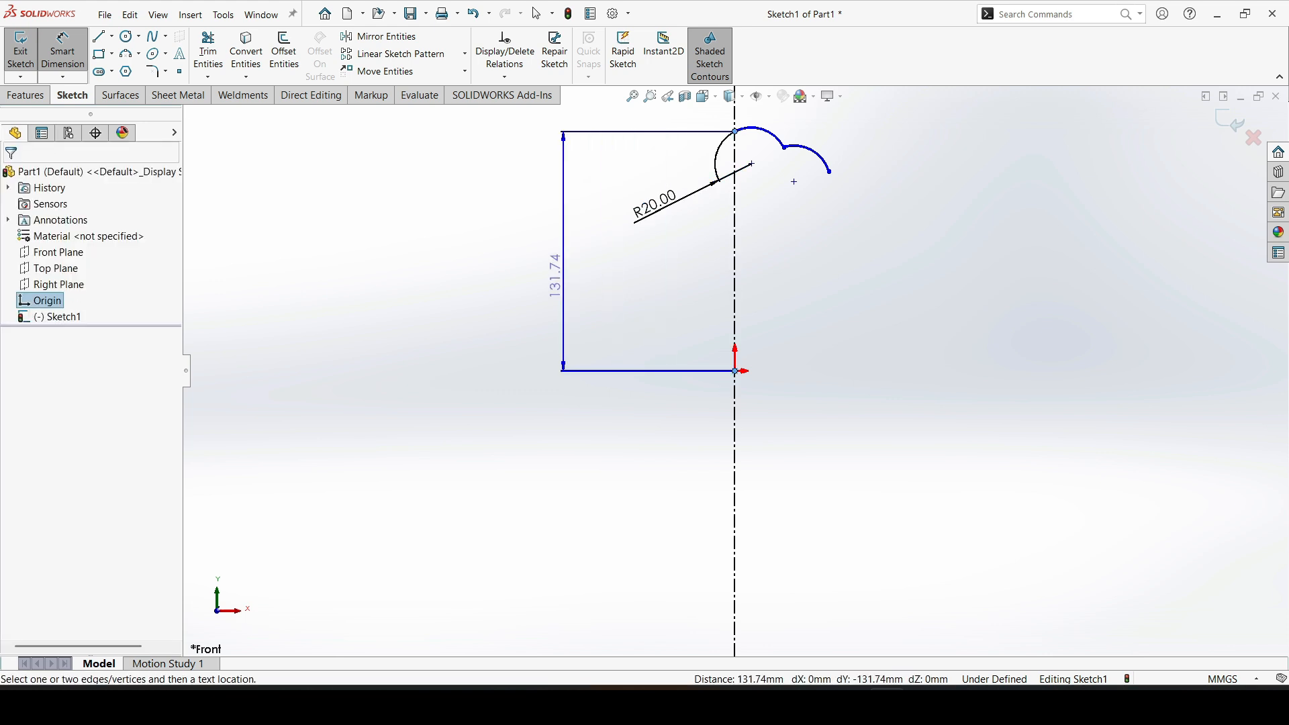
left_click(557, 275)
type("50")
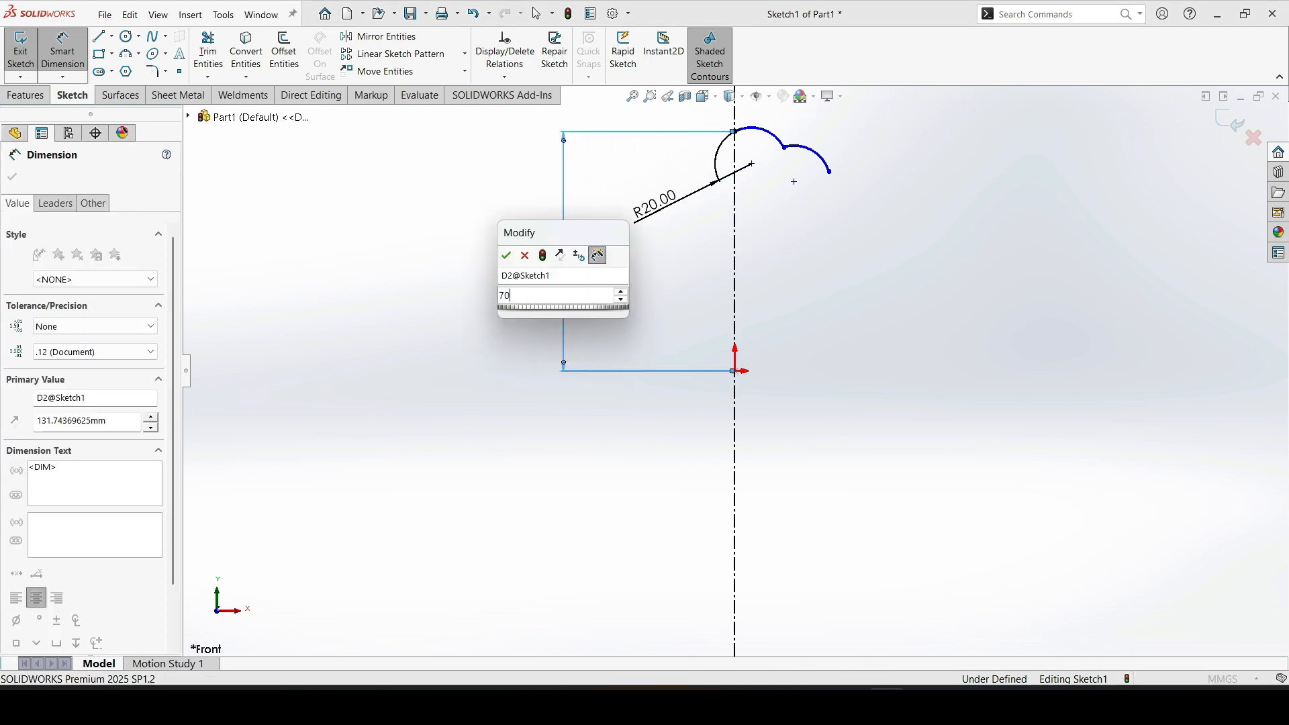
key("Return")
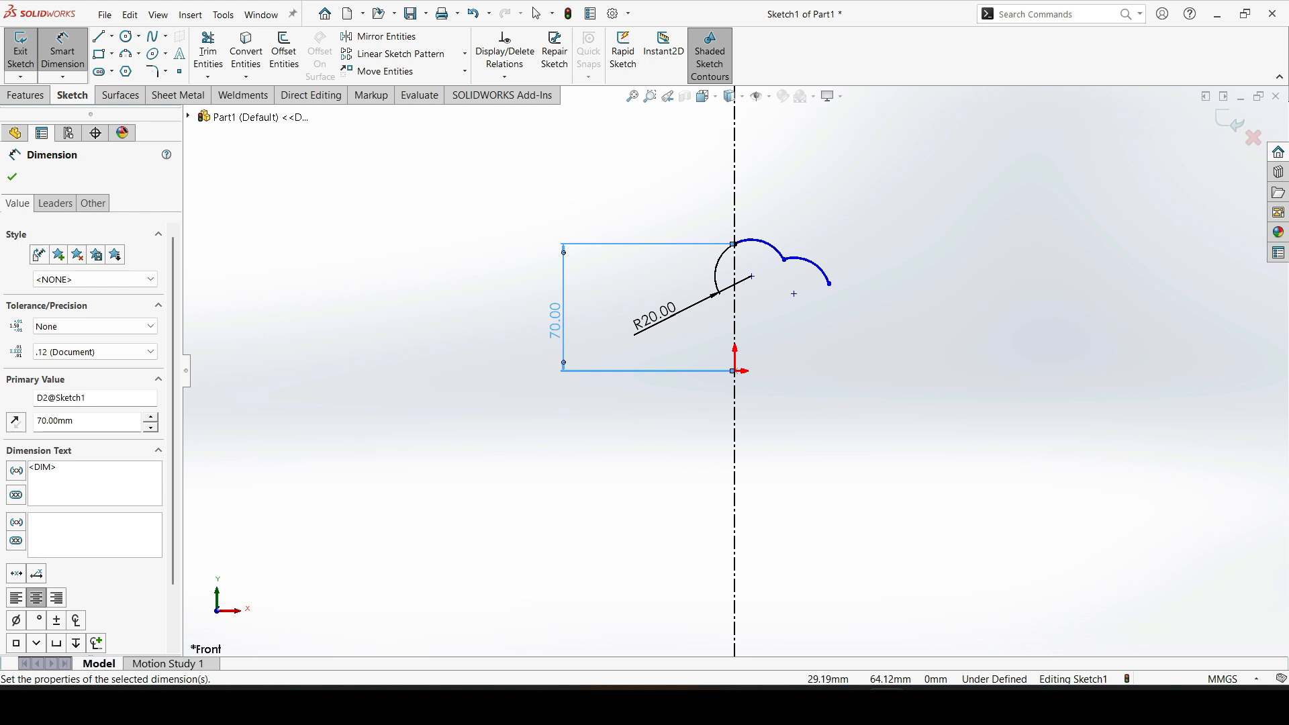
Step: Set the horizontal distance between the first arc's two endpoints to 15 mm
left_click(784, 259)
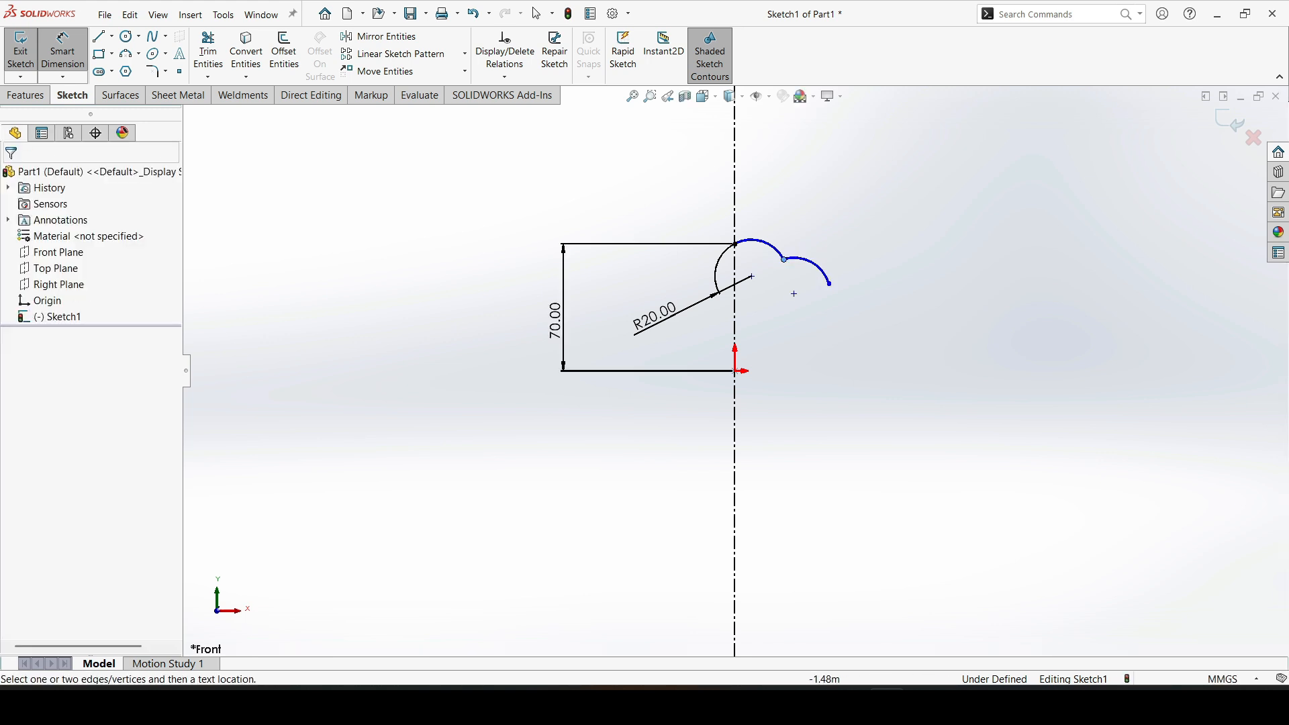
left_click(735, 244)
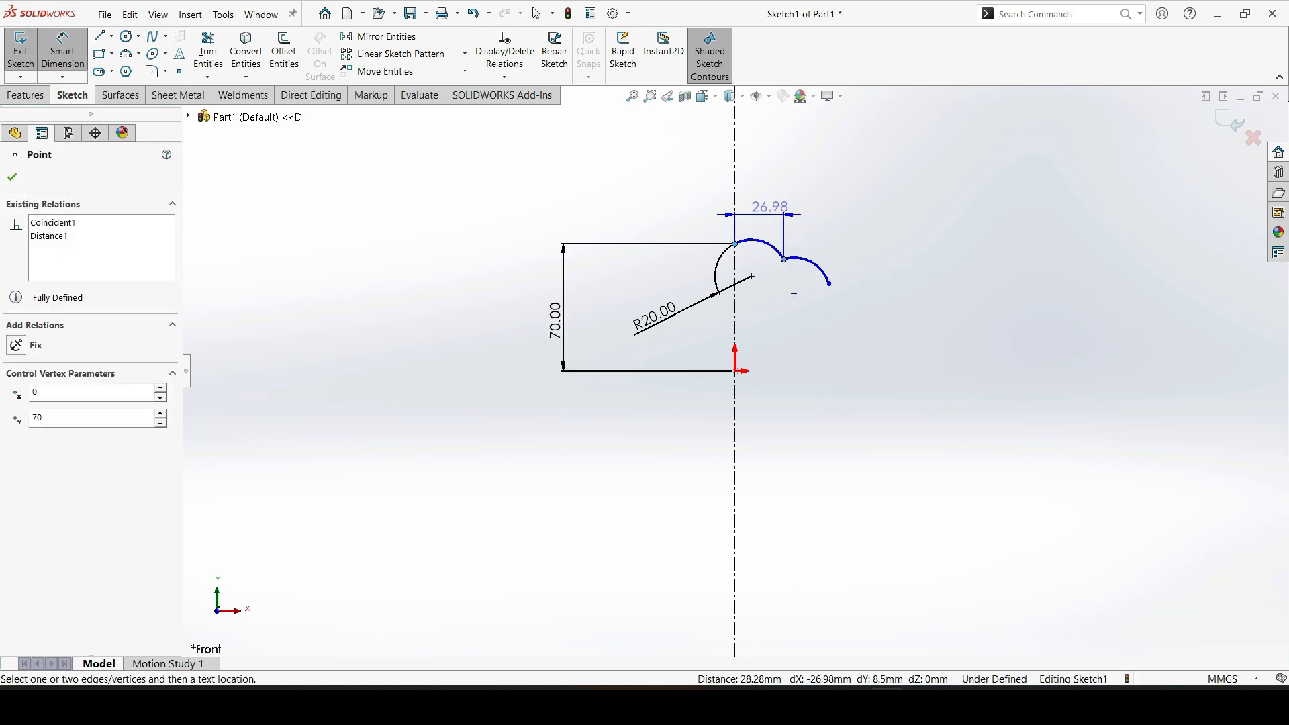
left_click(770, 208)
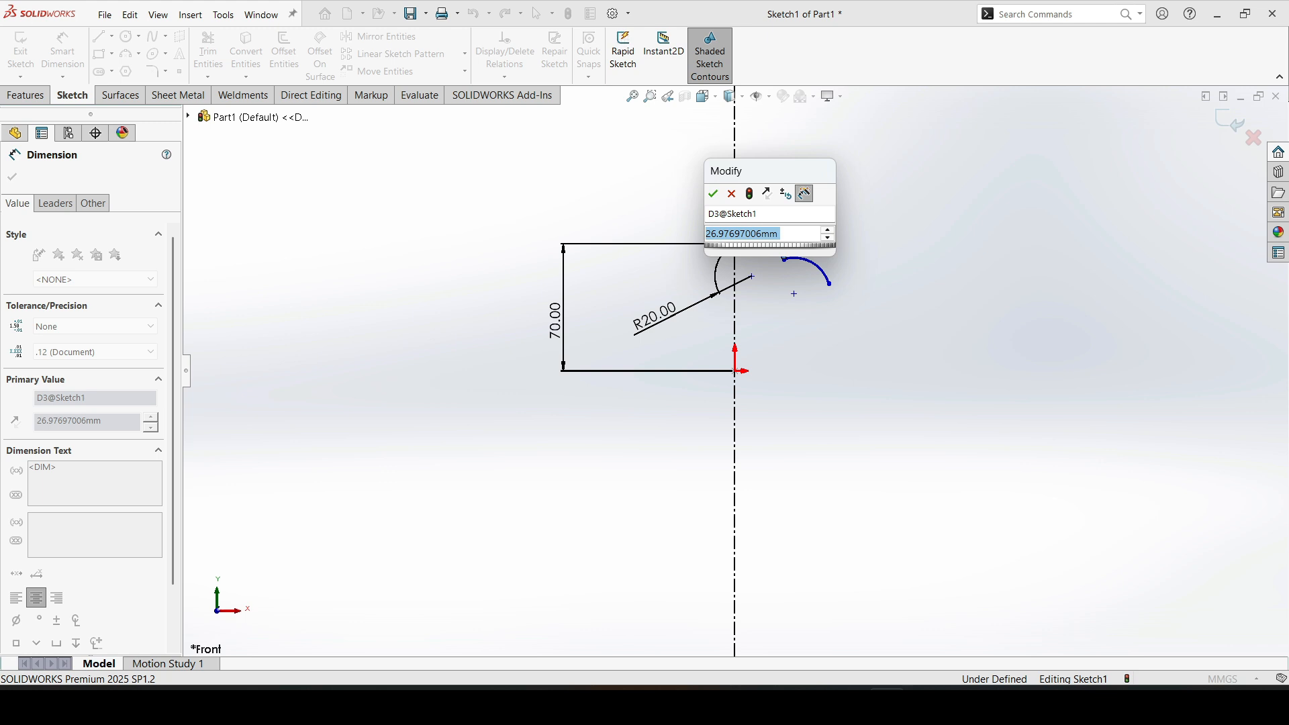
type("15")
key("Return")
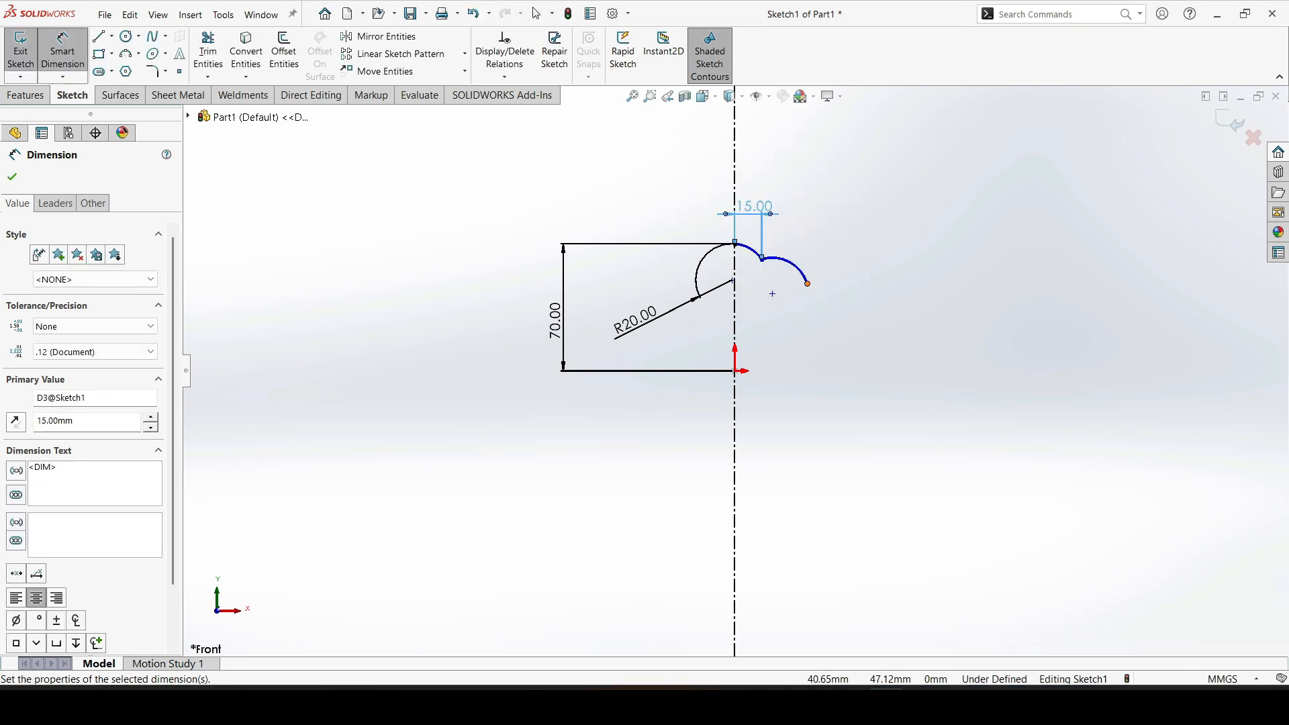
Step: Set the horizontal distance between the second arc's two endpoints to 10 mm
left_click(807, 284)
left_click(762, 259)
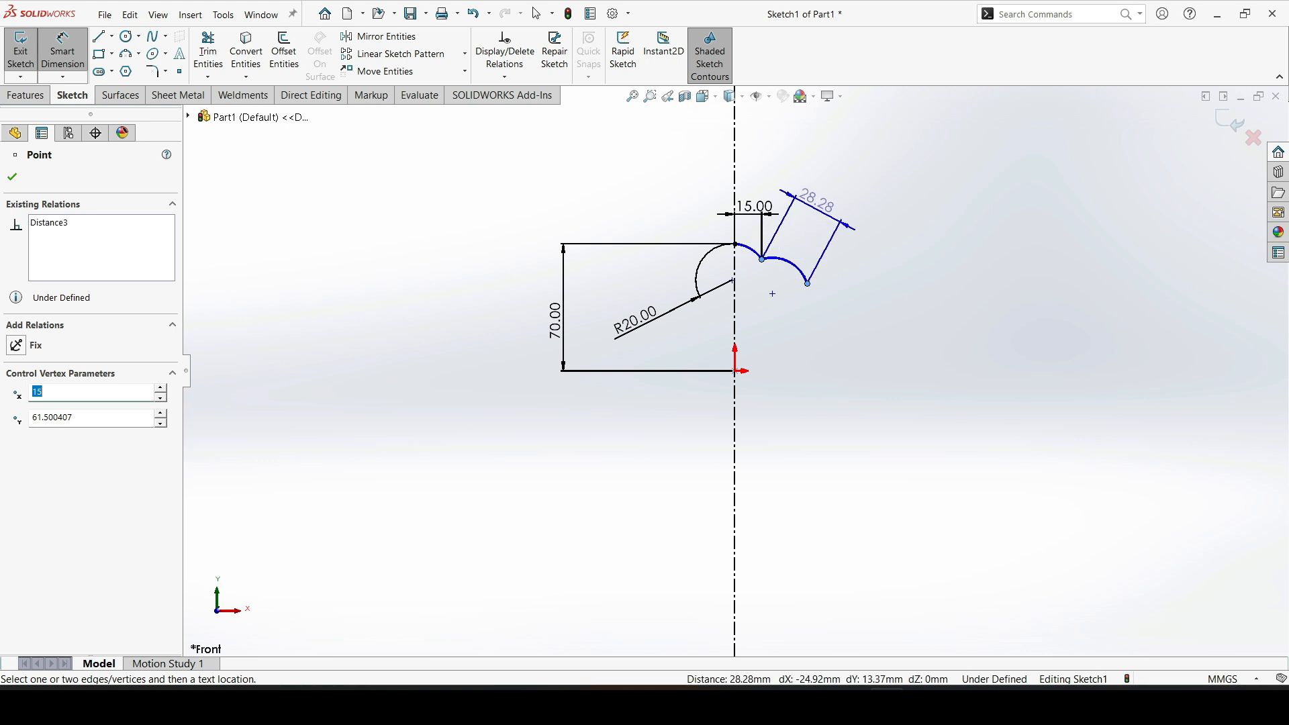
left_click(787, 188)
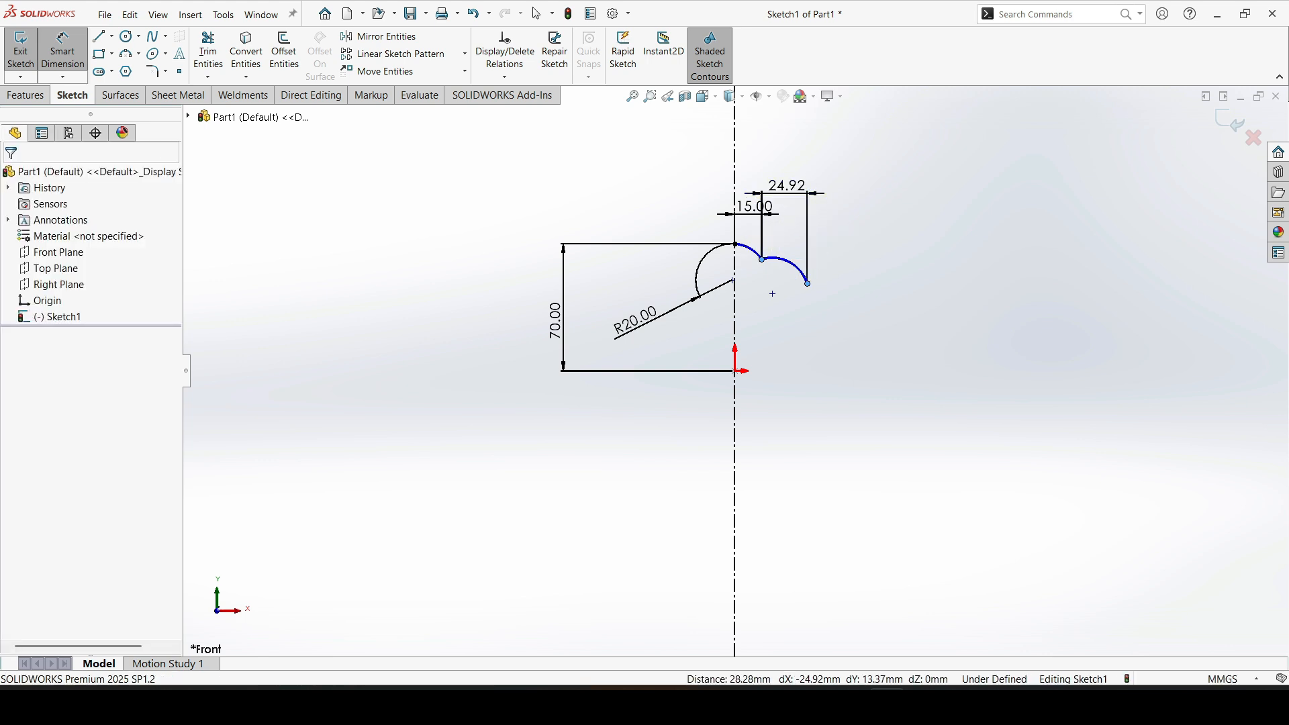
type("10")
key("Return")
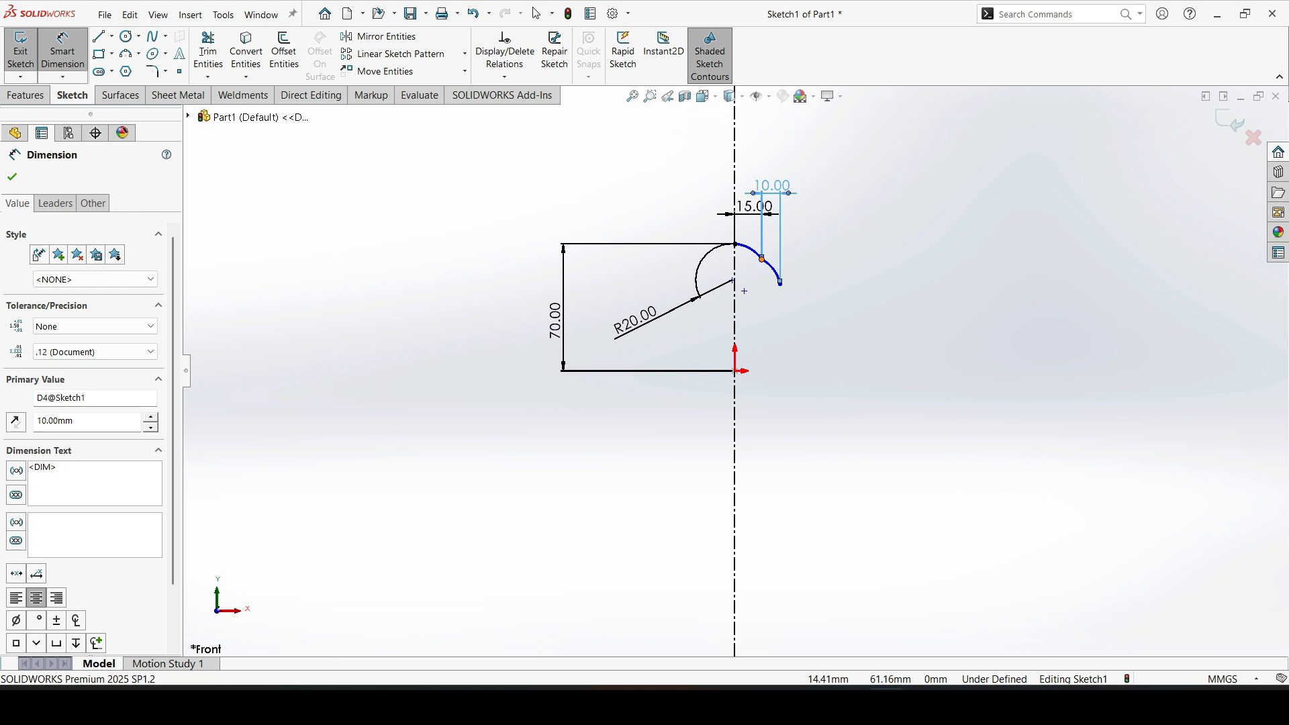
Step: Set the vertical distance between the first arc's two endpoints to 10 mm
left_click(761, 259)
left_click(735, 244)
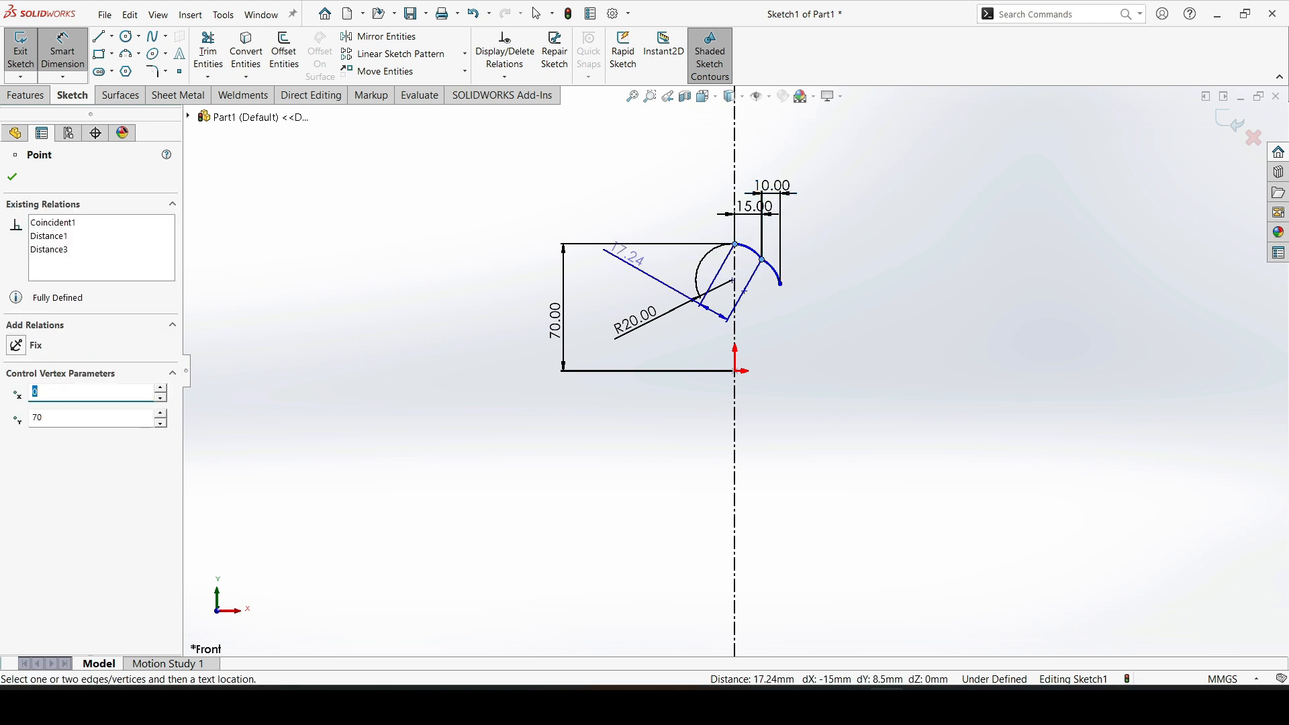
left_click(626, 248)
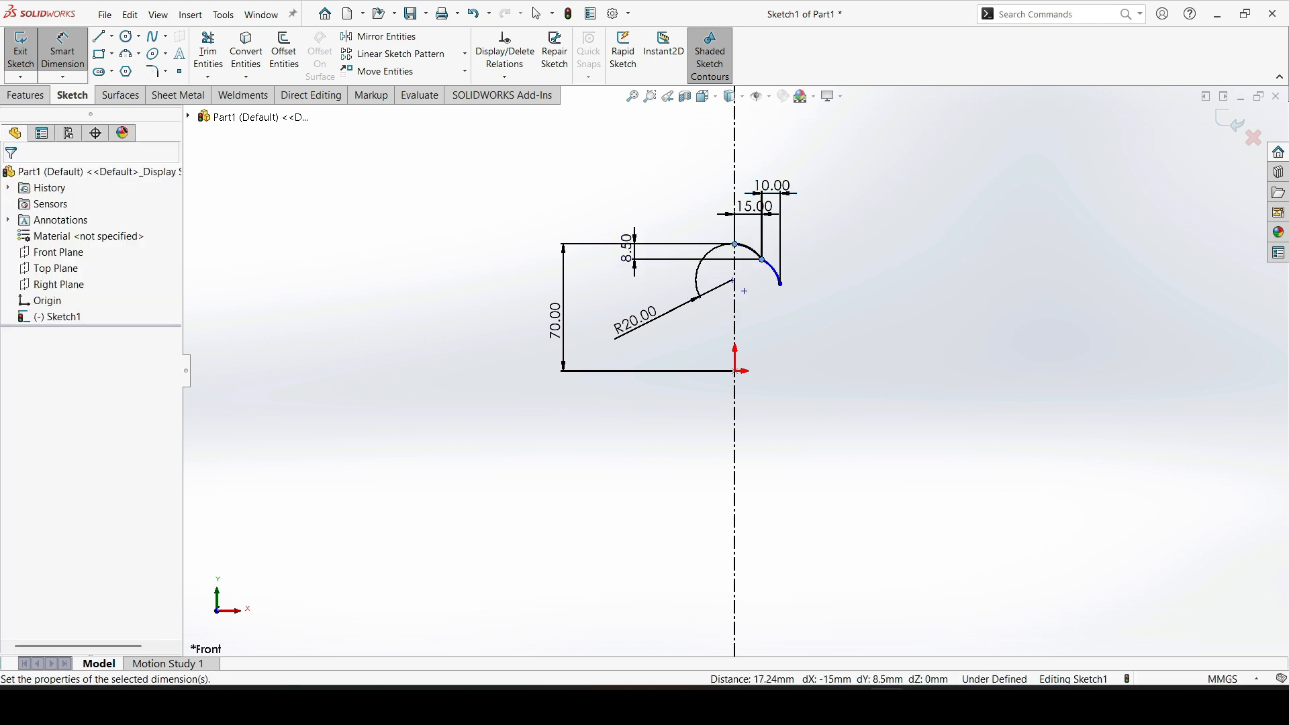
type("10")
key("Return")
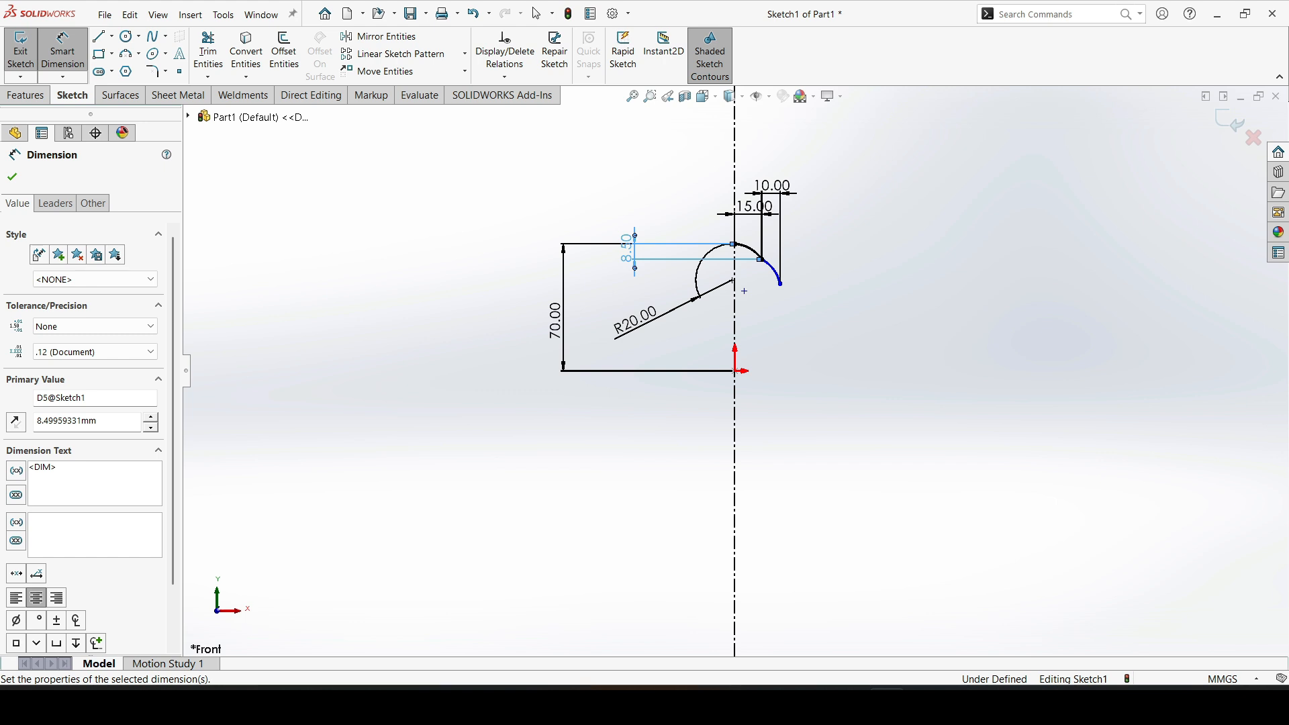
Step: Set the vertical distance from the profile's top point to the second arc's lower endpoint to 20 mm
left_click(735, 244)
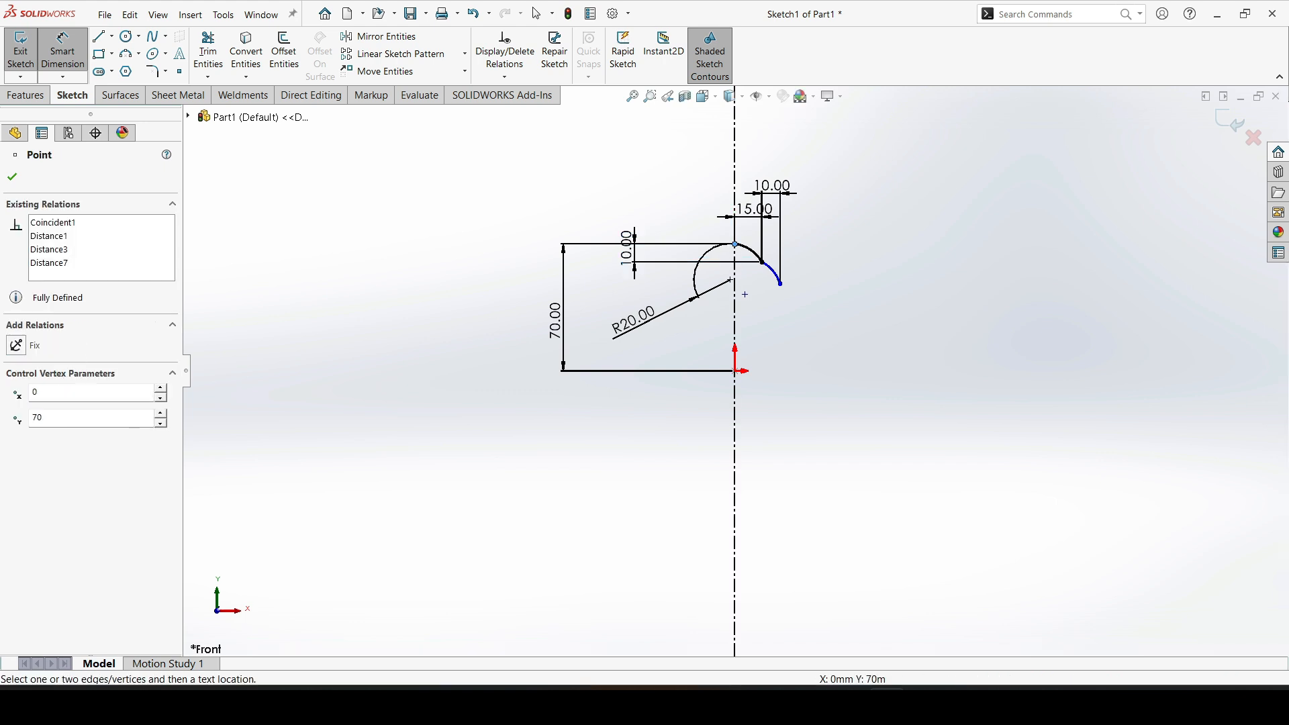
left_click(779, 284)
left_click(578, 274)
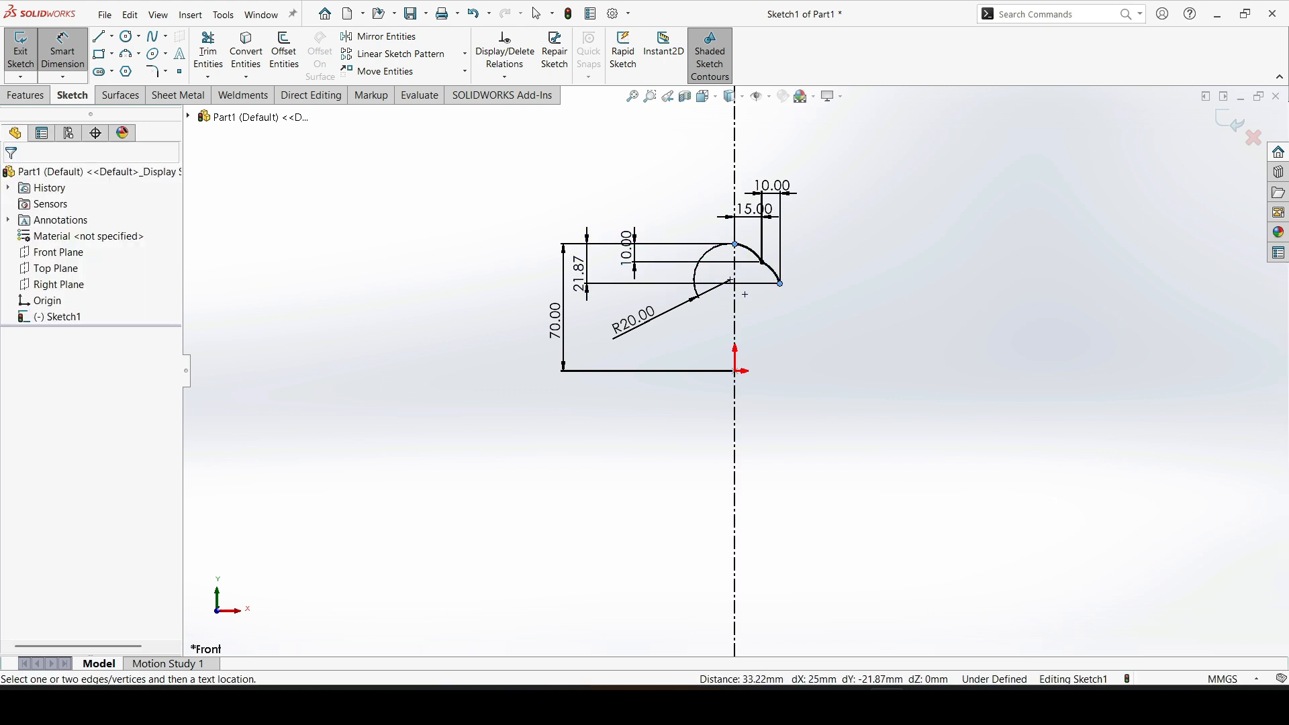
type("20")
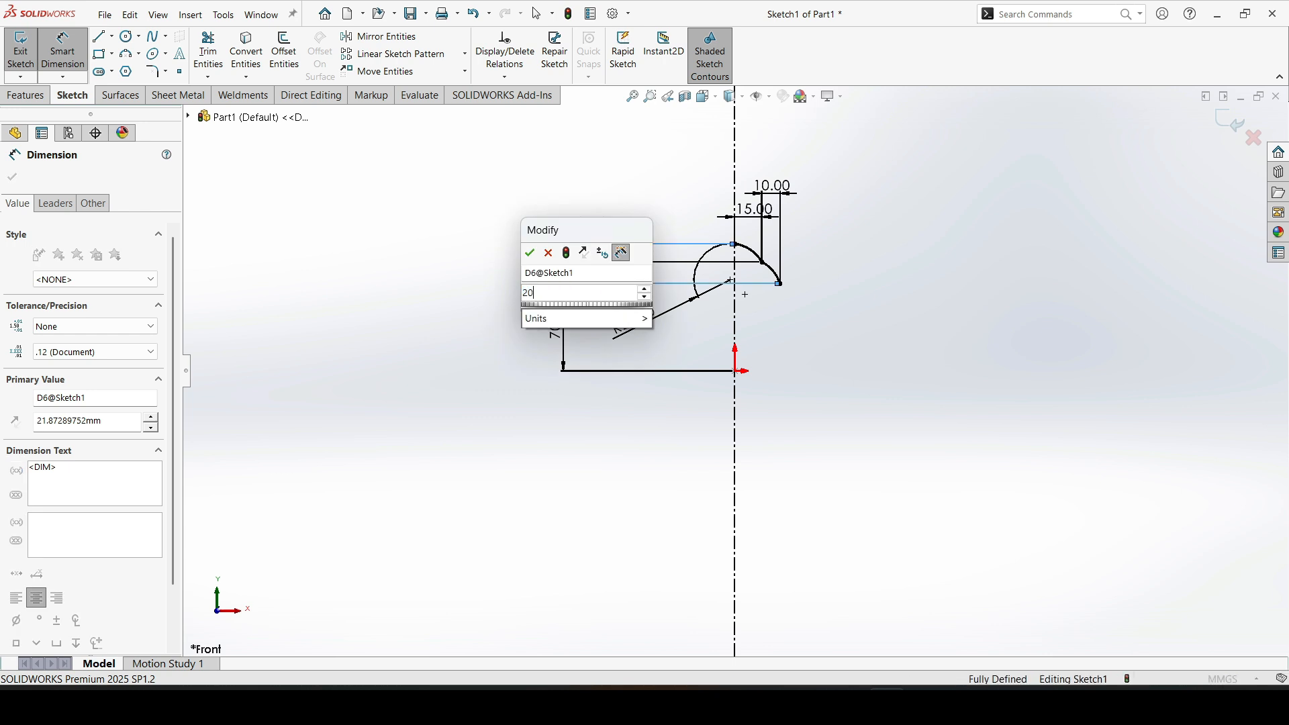
key("Return")
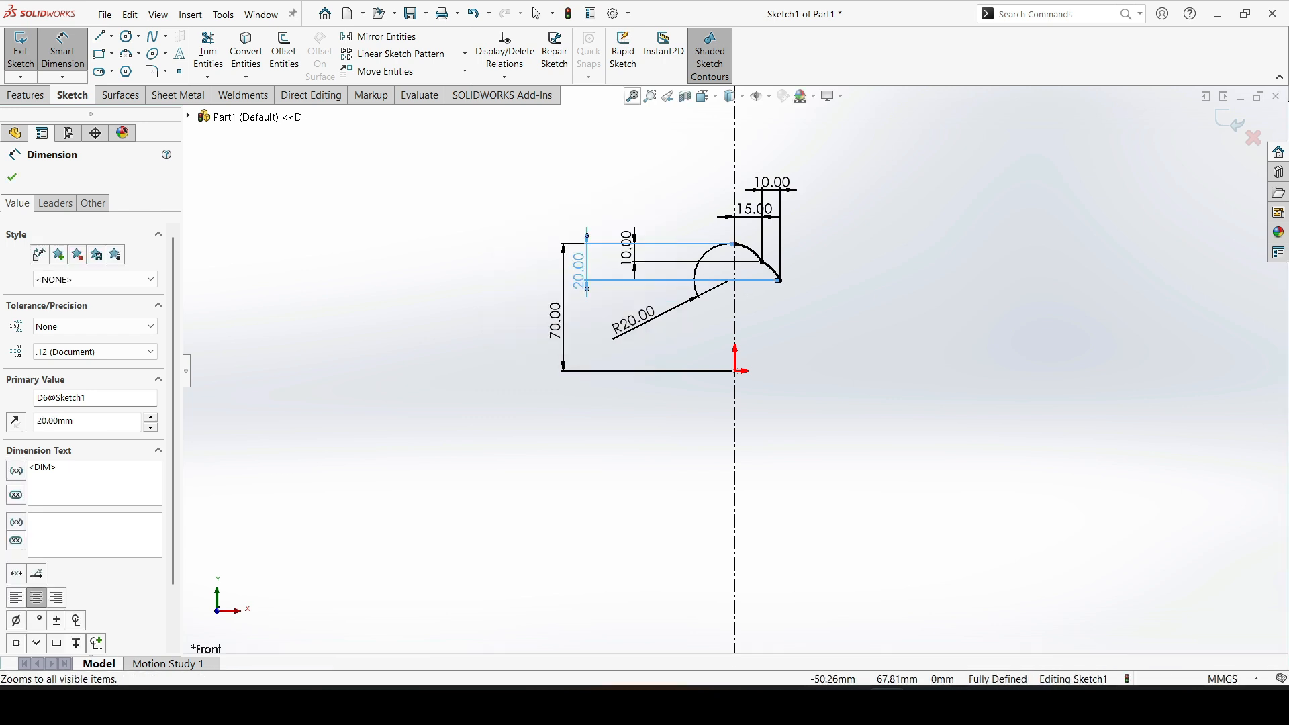
Step: Sketch two connected lines from the second arc's lower endpoint: a short one sloping outward, then one about 22 mm long sloping back inward
key("f")
key("l")
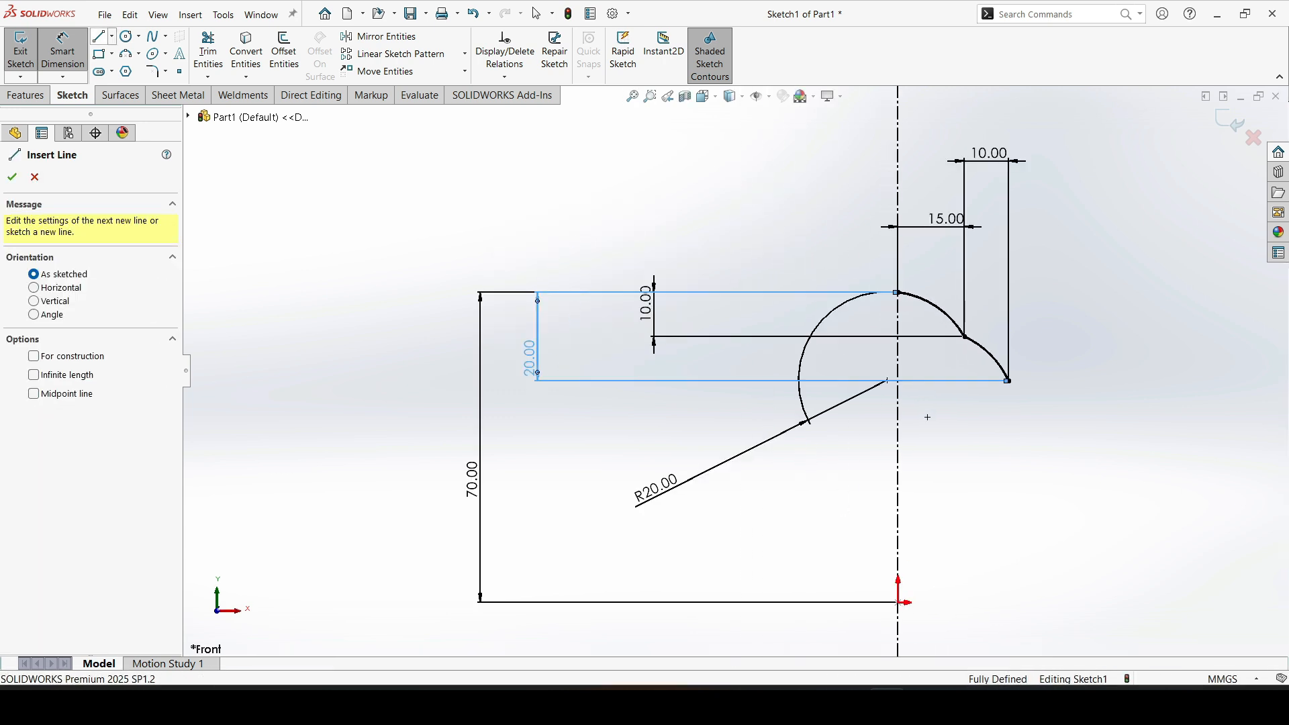
left_click(927, 417)
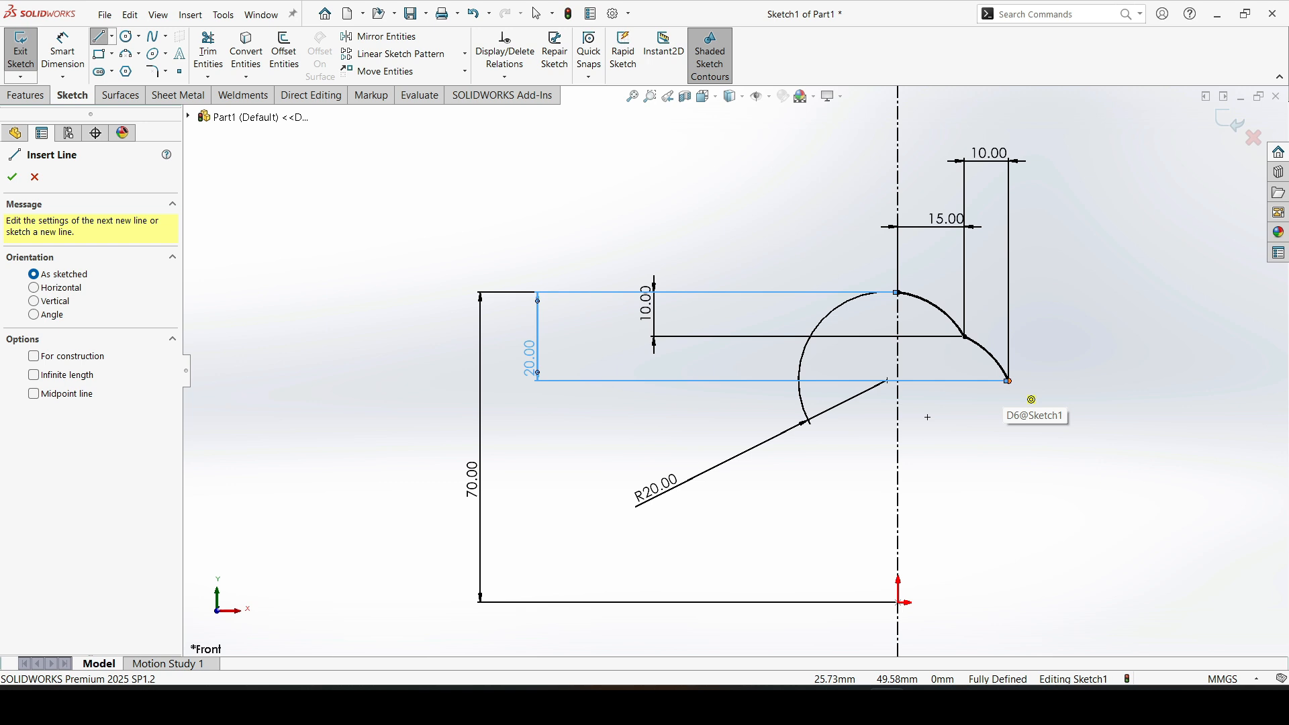
left_click_drag(1008, 380, 980, 479)
key("Escape")
key("Escape")
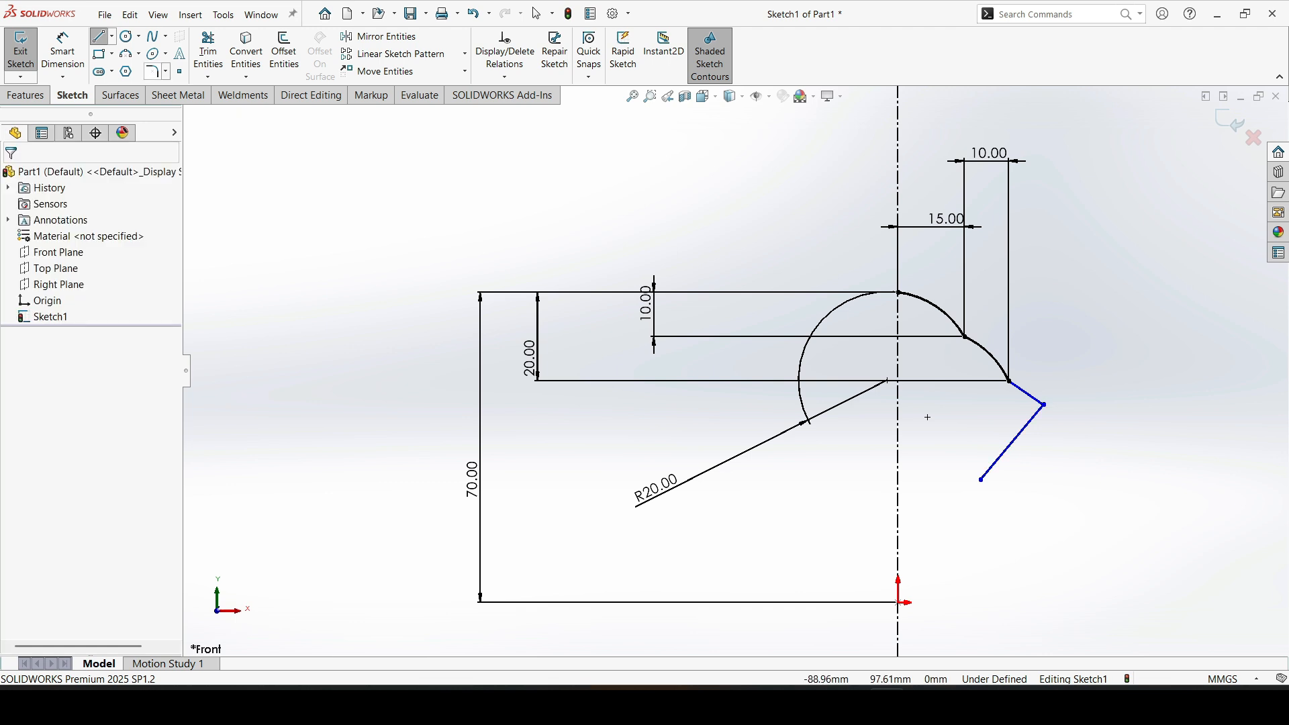
Step: Dimension the vertical distance from the profile's top point to the outer corner of the two lines as 25 mm
left_click(63, 51)
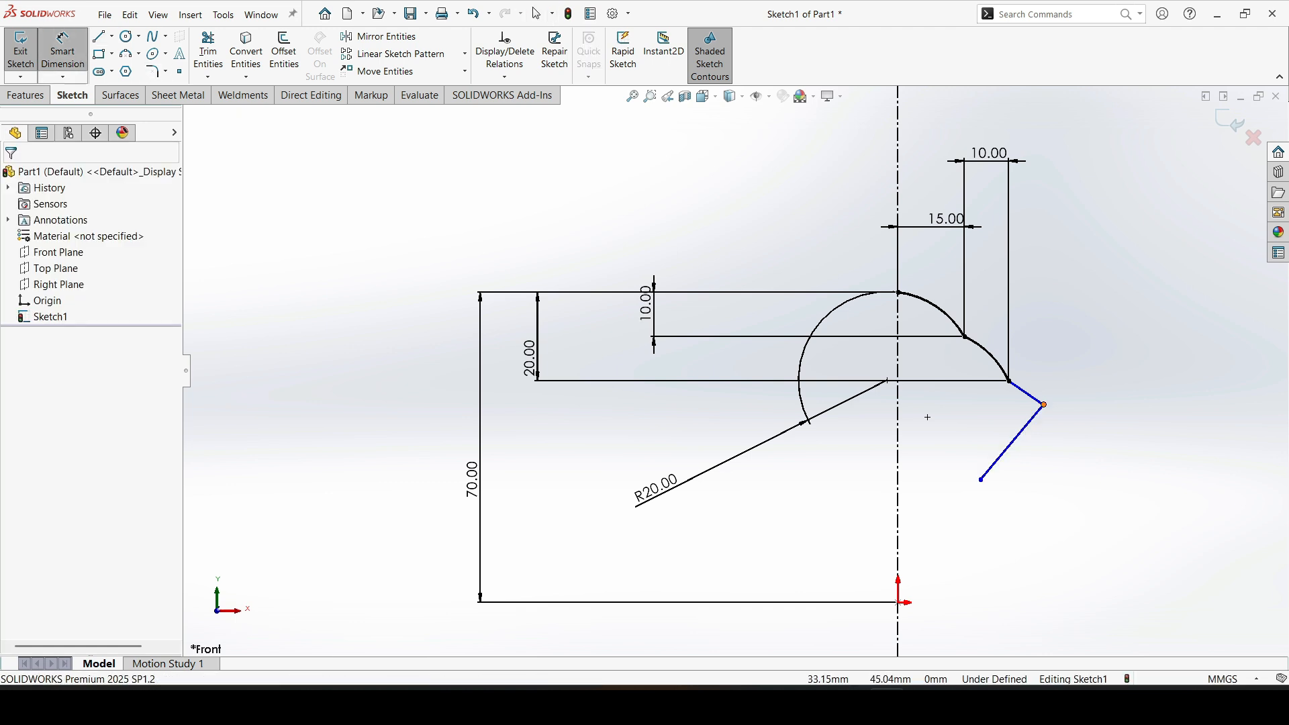
left_click(898, 292)
left_click(1043, 404)
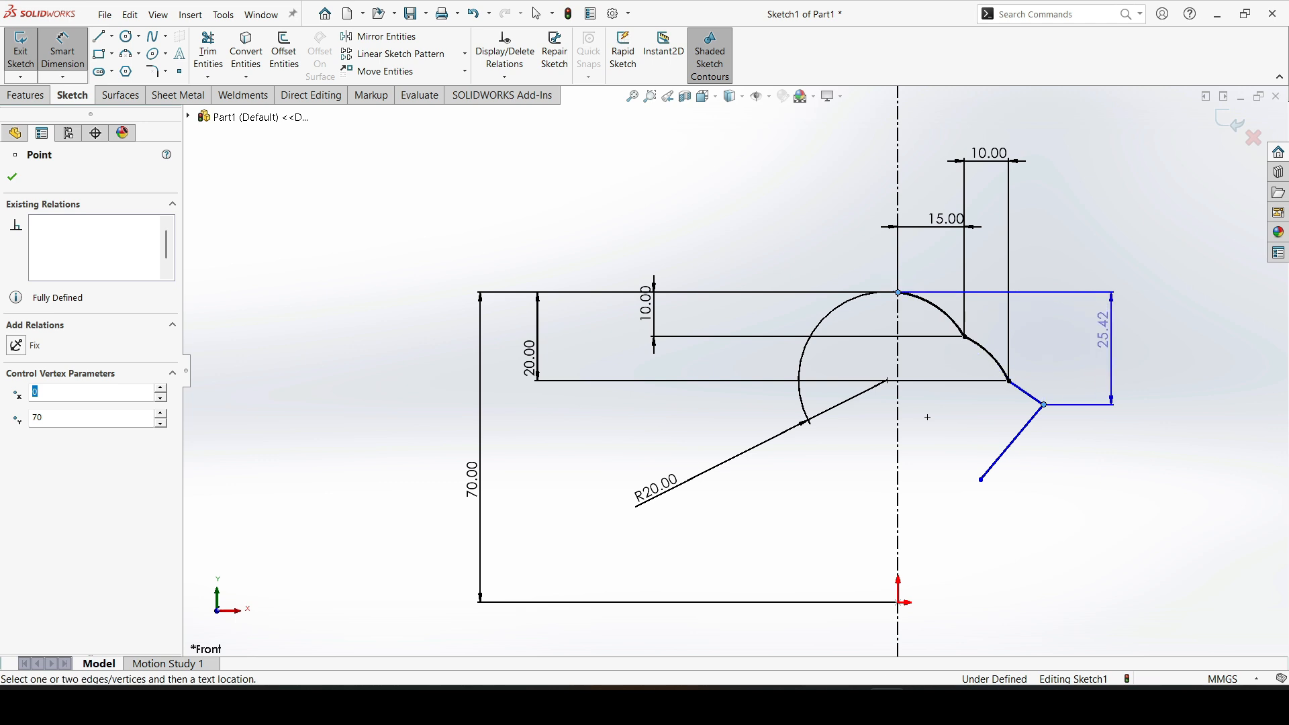
left_click(1114, 329)
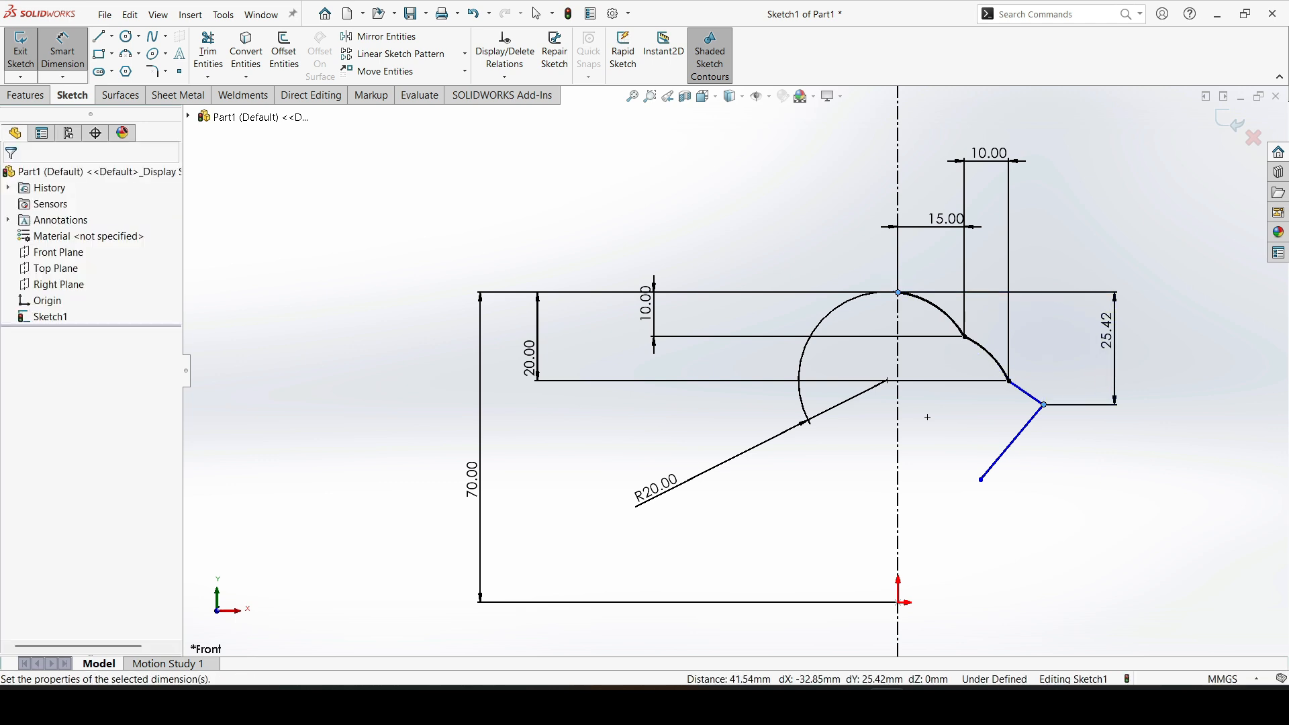
type("25")
key("Return")
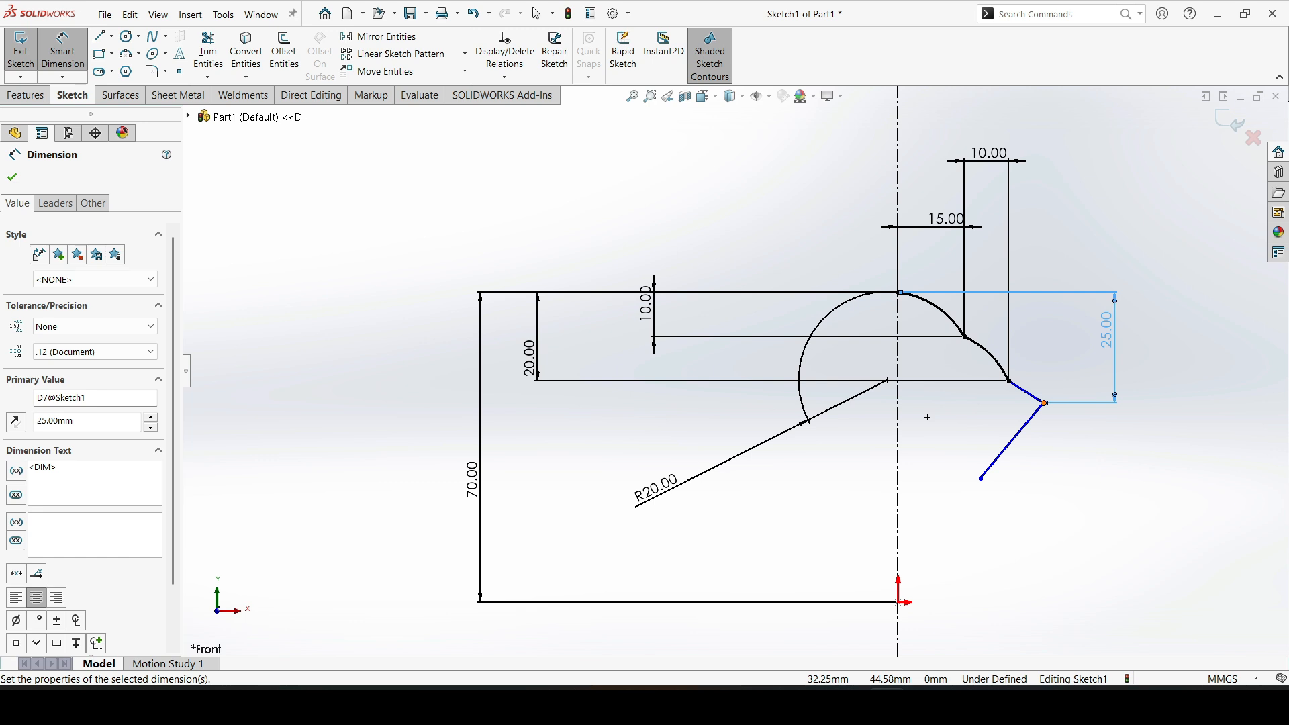
Step: Set the vertical distance between the inward-sloping line's two endpoints to 13 mm
left_click(1044, 403)
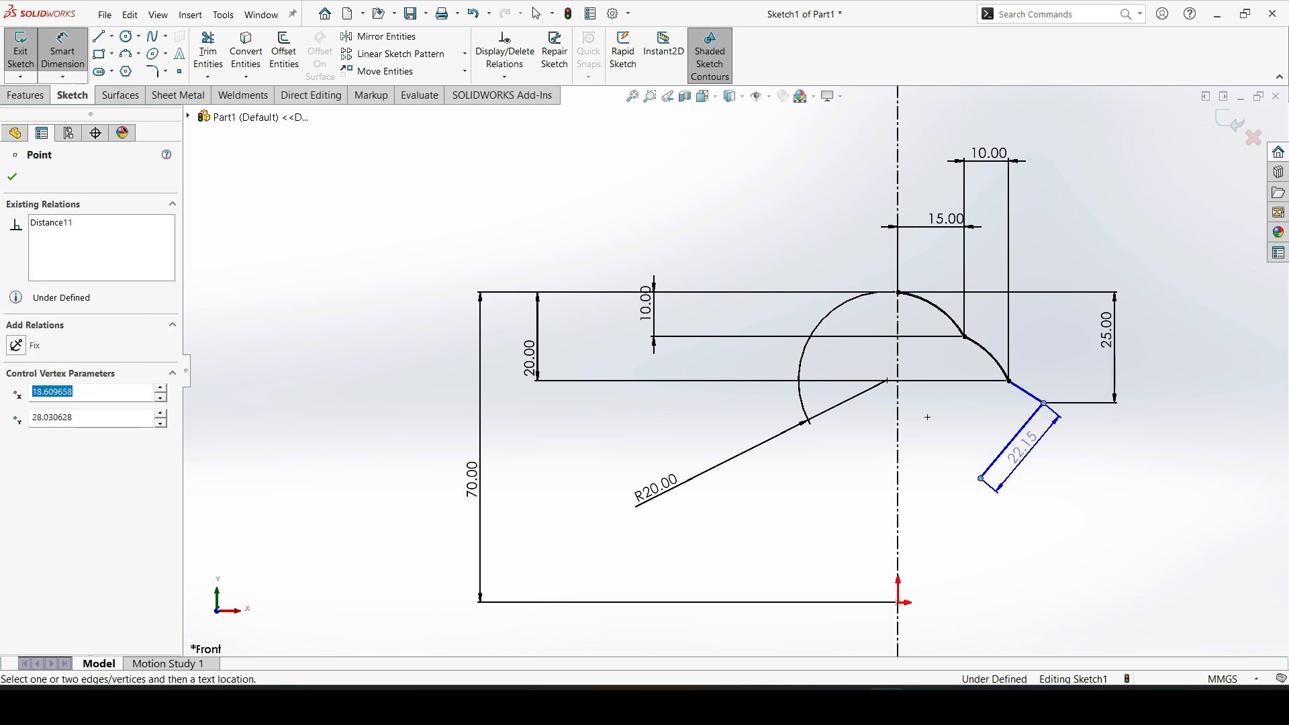
left_click(1095, 443)
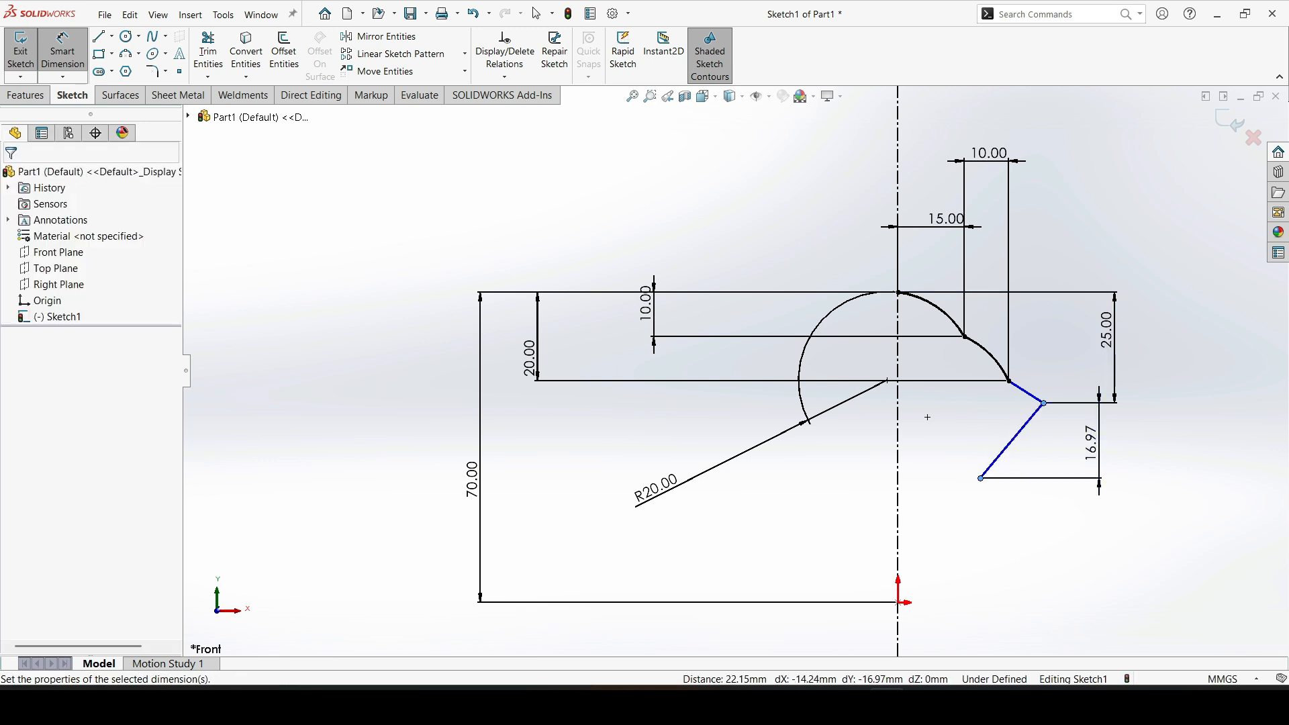
key("Return")
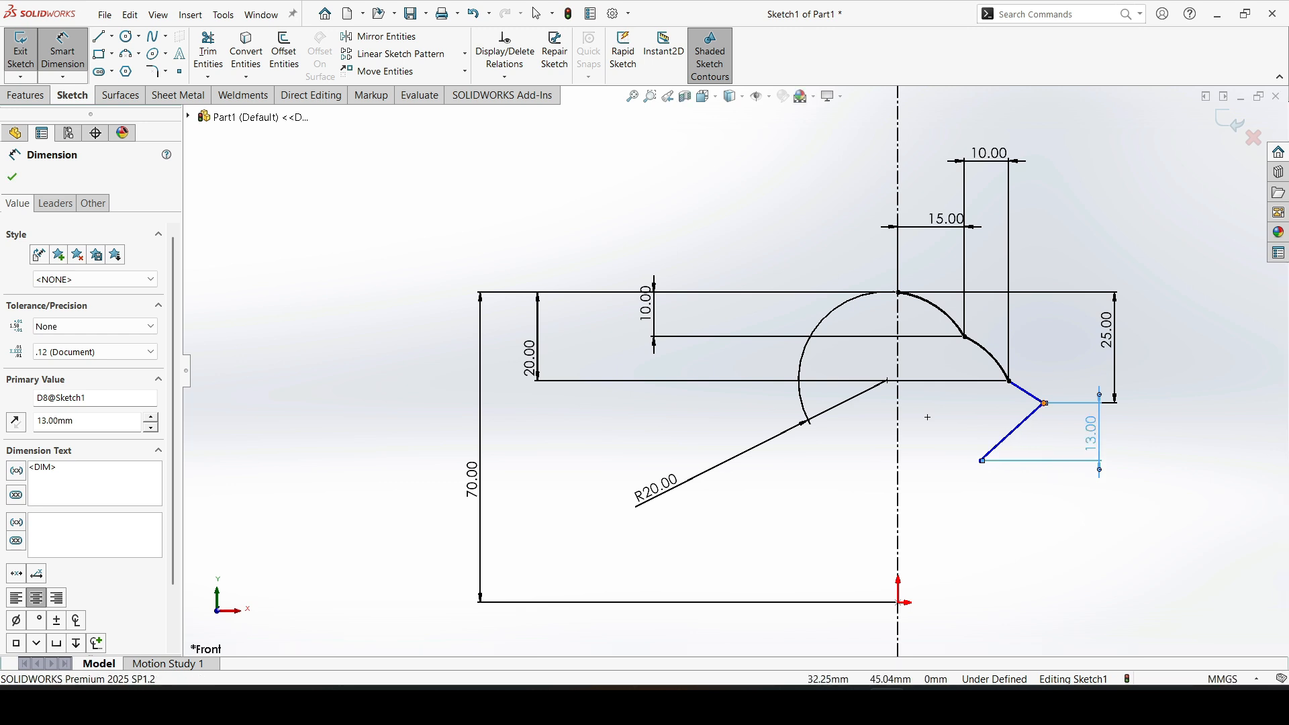
Step: Dimension the horizontal distance from the centerline to the outer corner of the two lines as 30 mm
left_click(1043, 403)
left_click(898, 404)
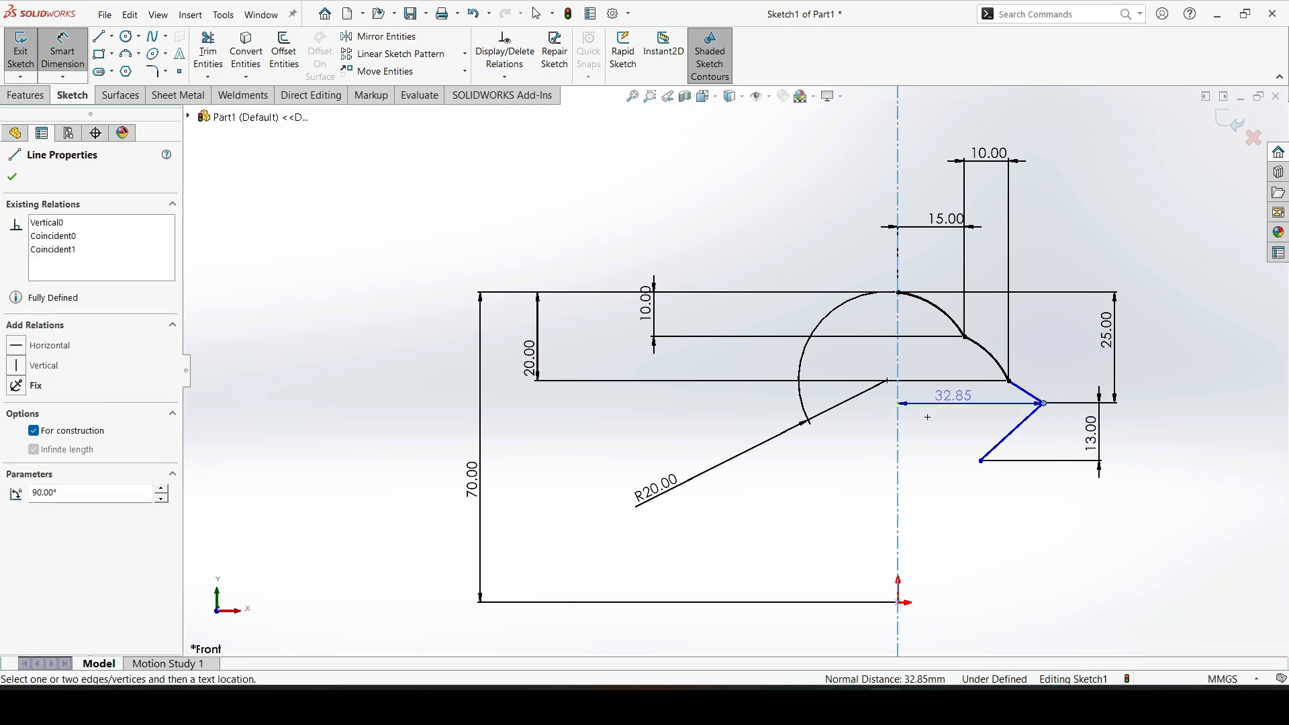
left_click(953, 403)
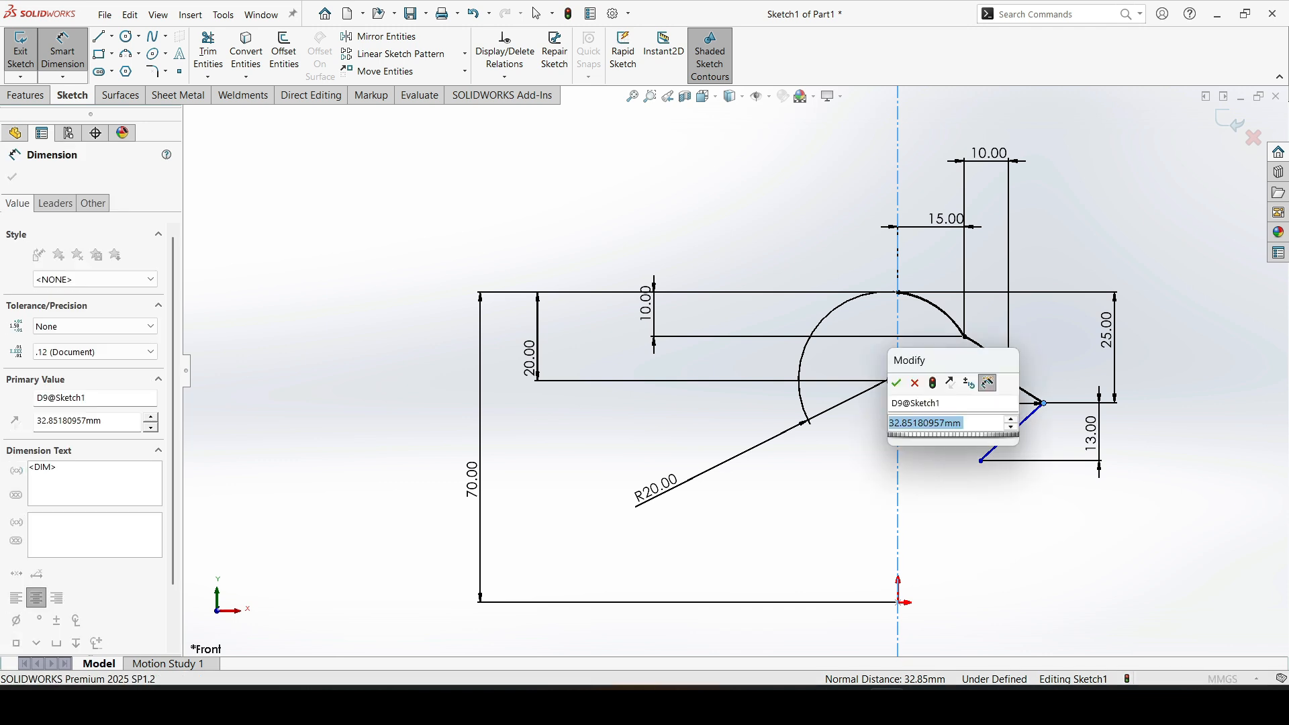
key("Return")
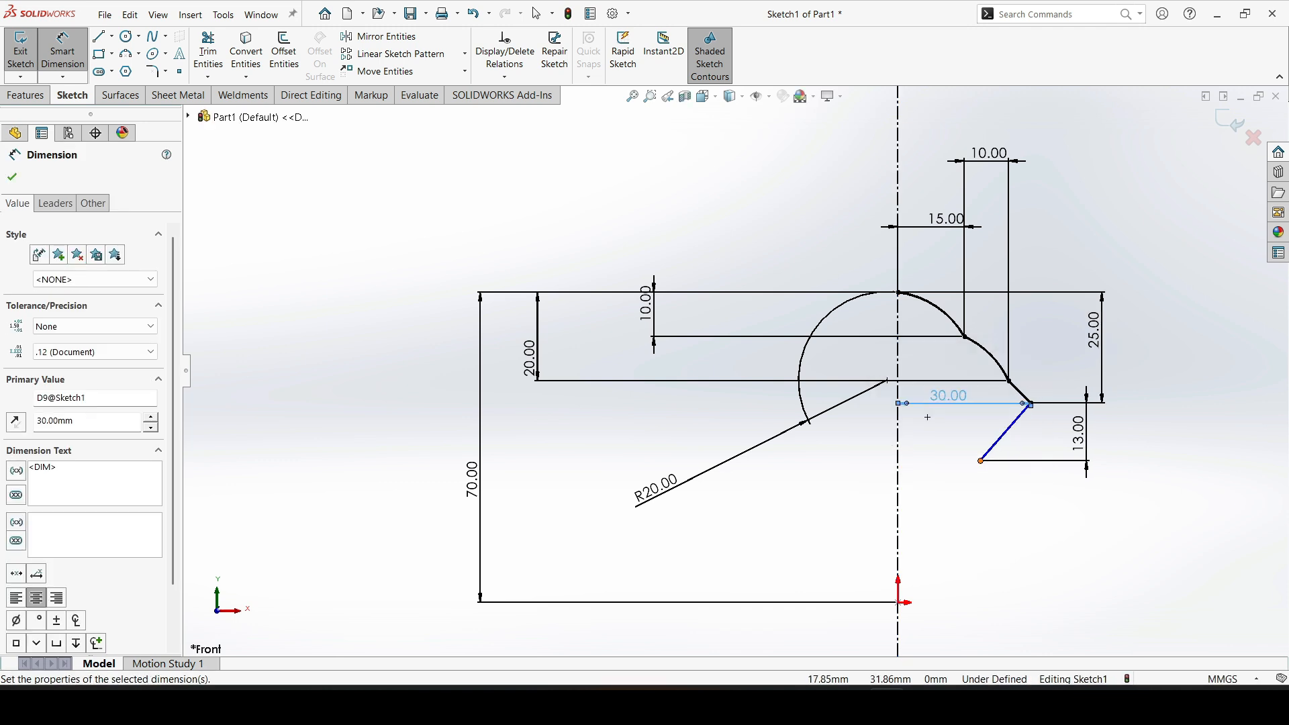
Step: Dimension the horizontal distance from the centerline to the inward-sloping line's lower endpoint as 25 mm
left_click(980, 461)
left_click(898, 451)
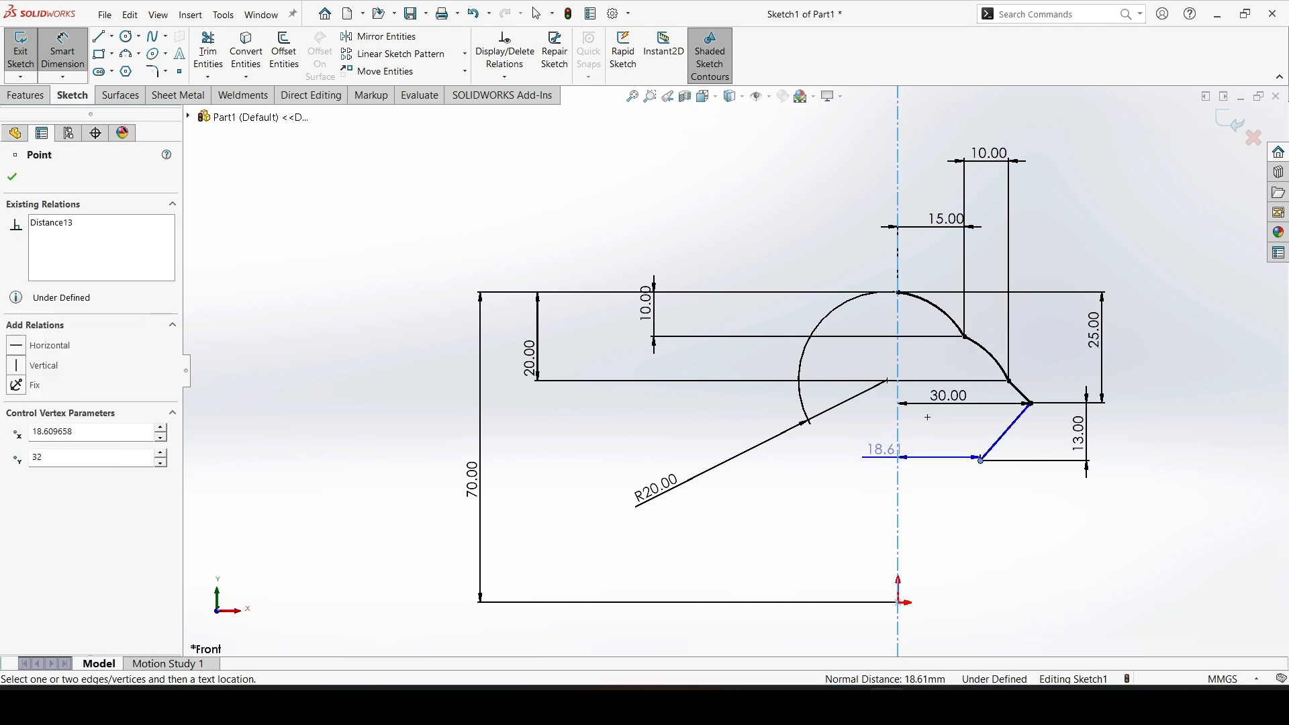
left_click(927, 417)
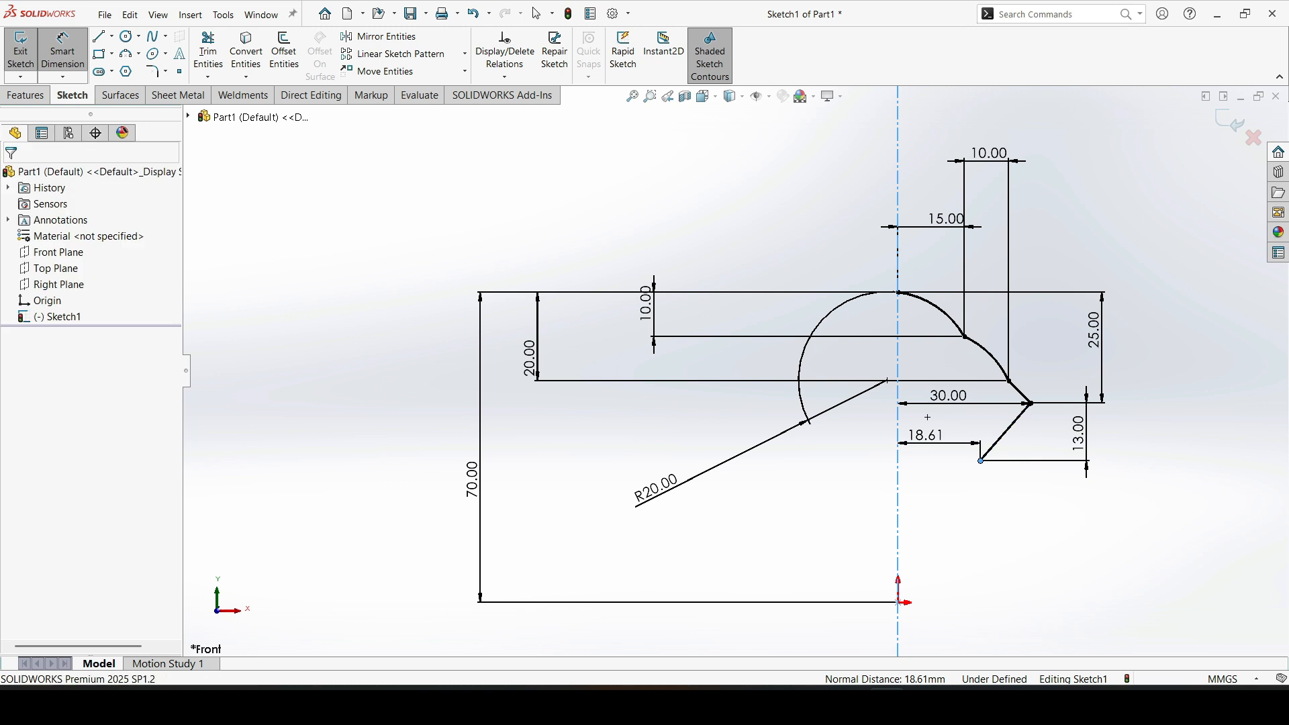
key("Return")
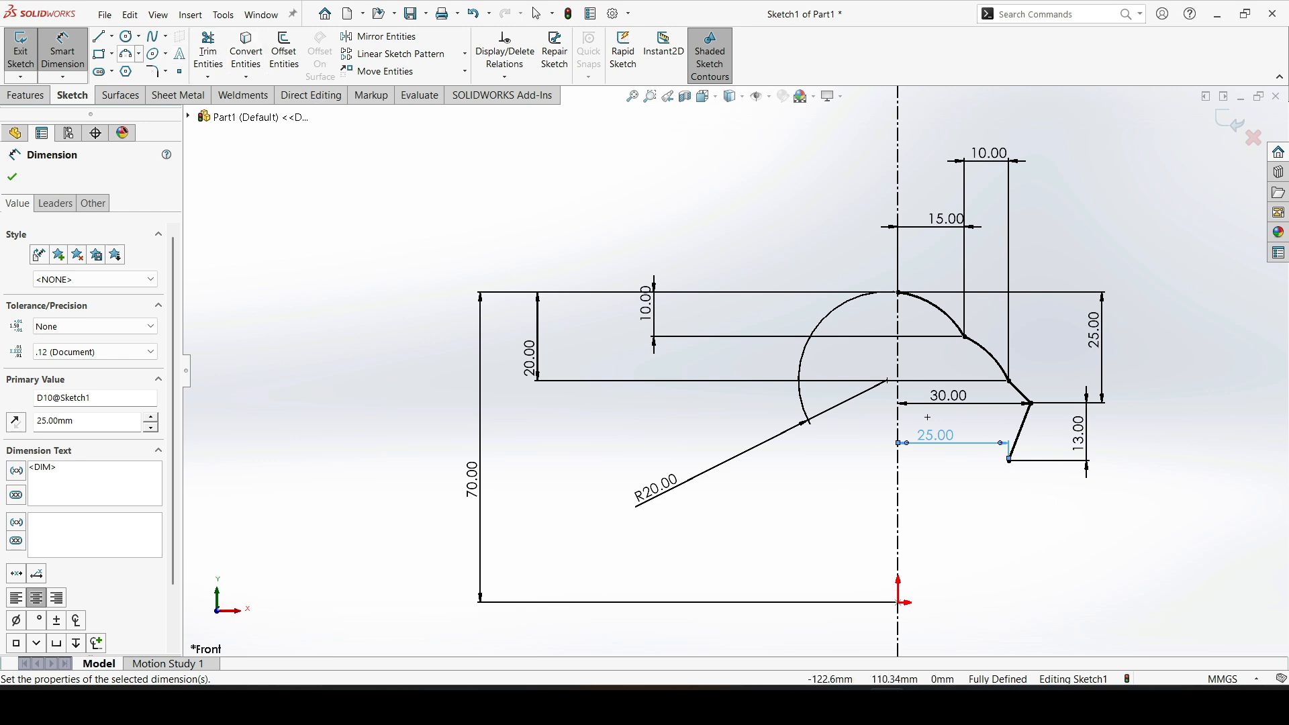
Step: Sketch a long, shallow three-point arc of about 117 mm radius outward and down from the inward-sloping line's lower endpoint
left_click(125, 54)
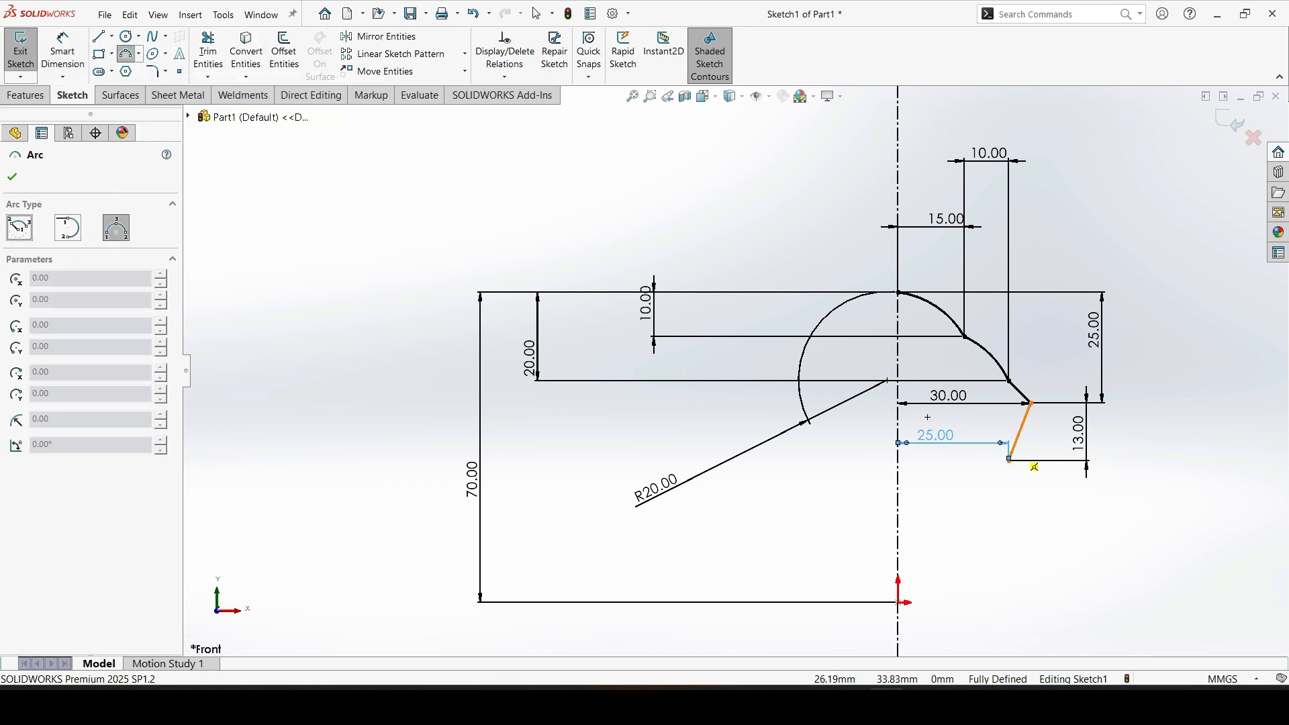
left_click(1008, 460)
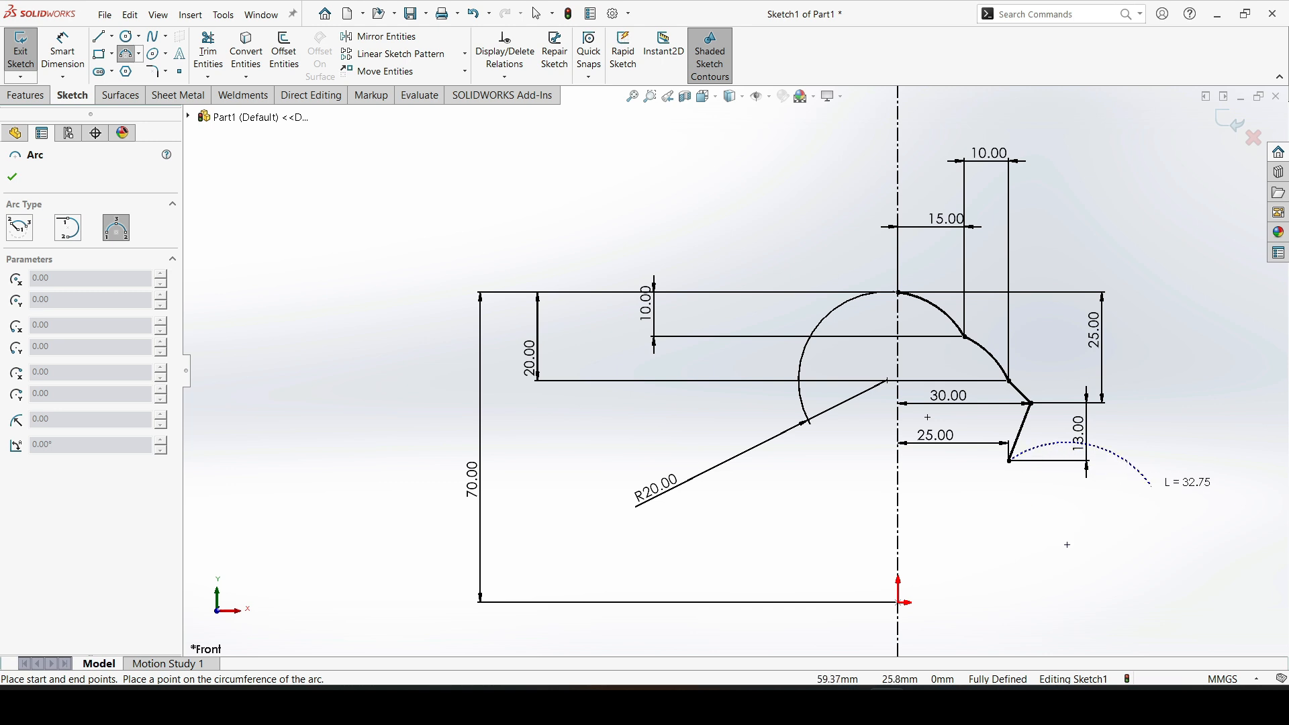
left_click(1208, 503)
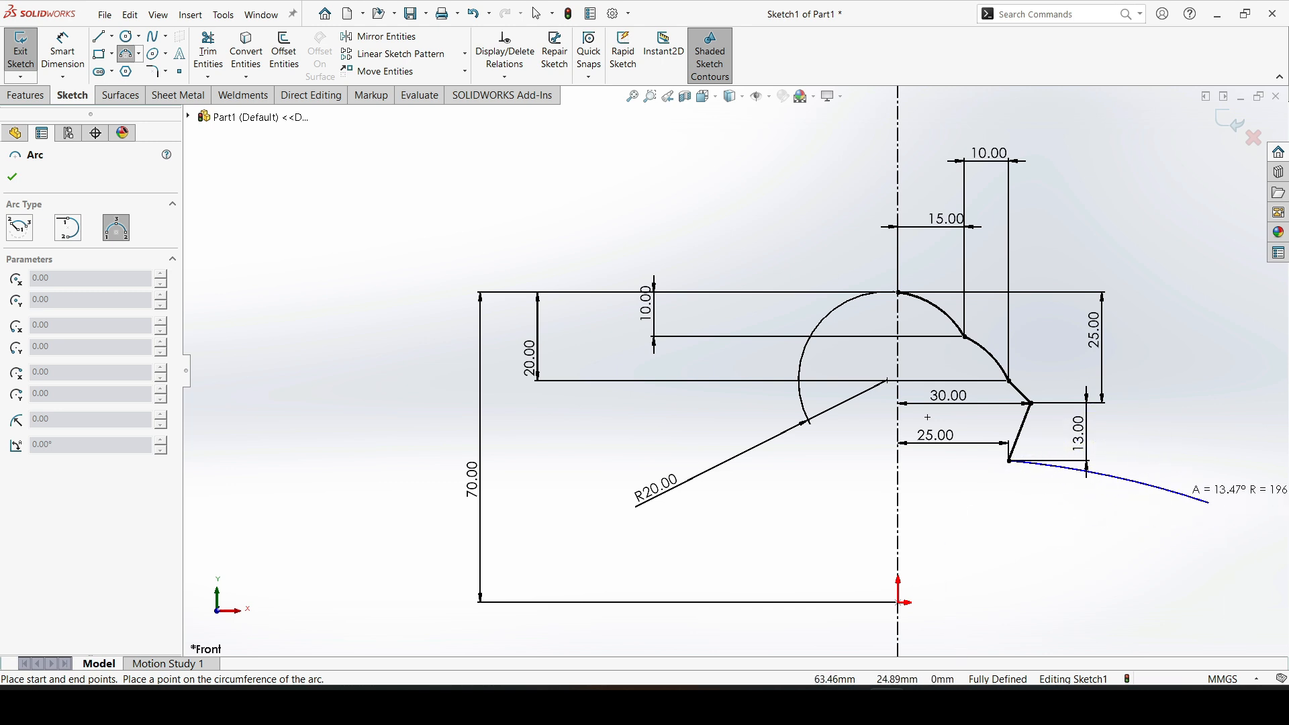
left_click(1197, 501)
Step: Sketch a small outward-bulging arc about 9 mm high, starting at the long arc's outer endpoint and ending directly below it
scroll(733, 369, "up", 2)
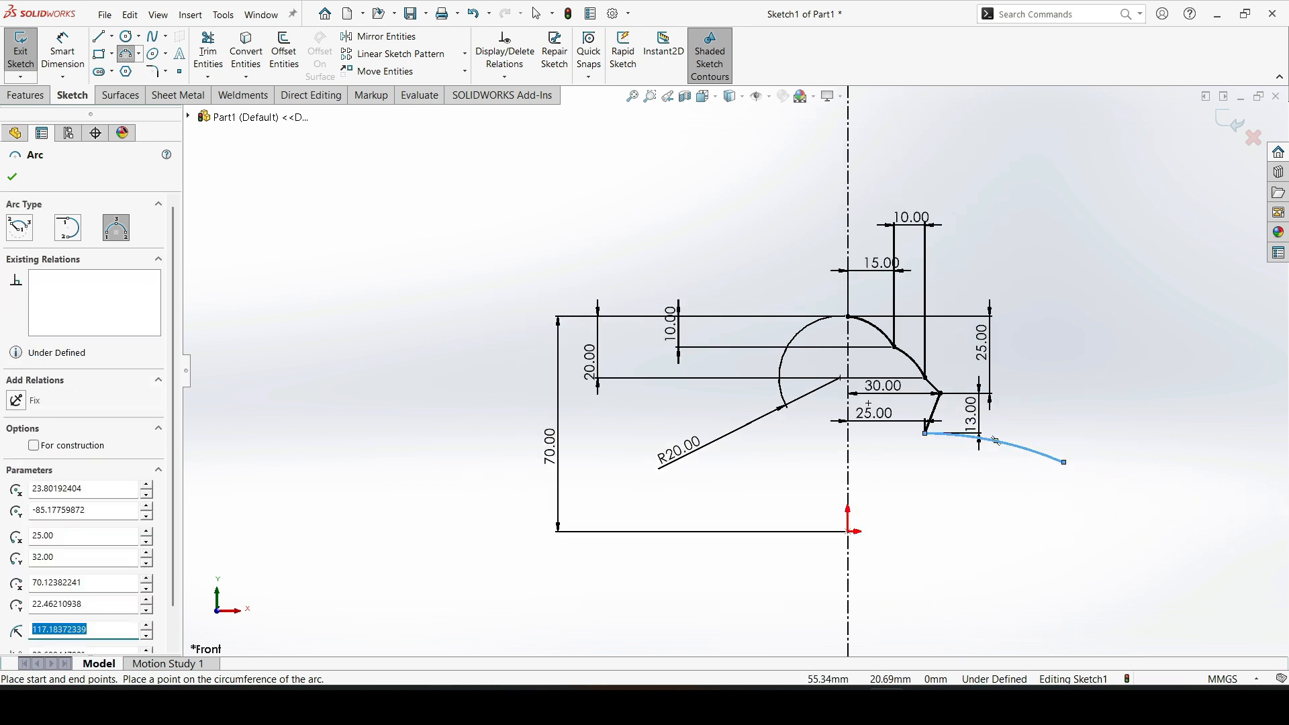
left_click(1063, 462)
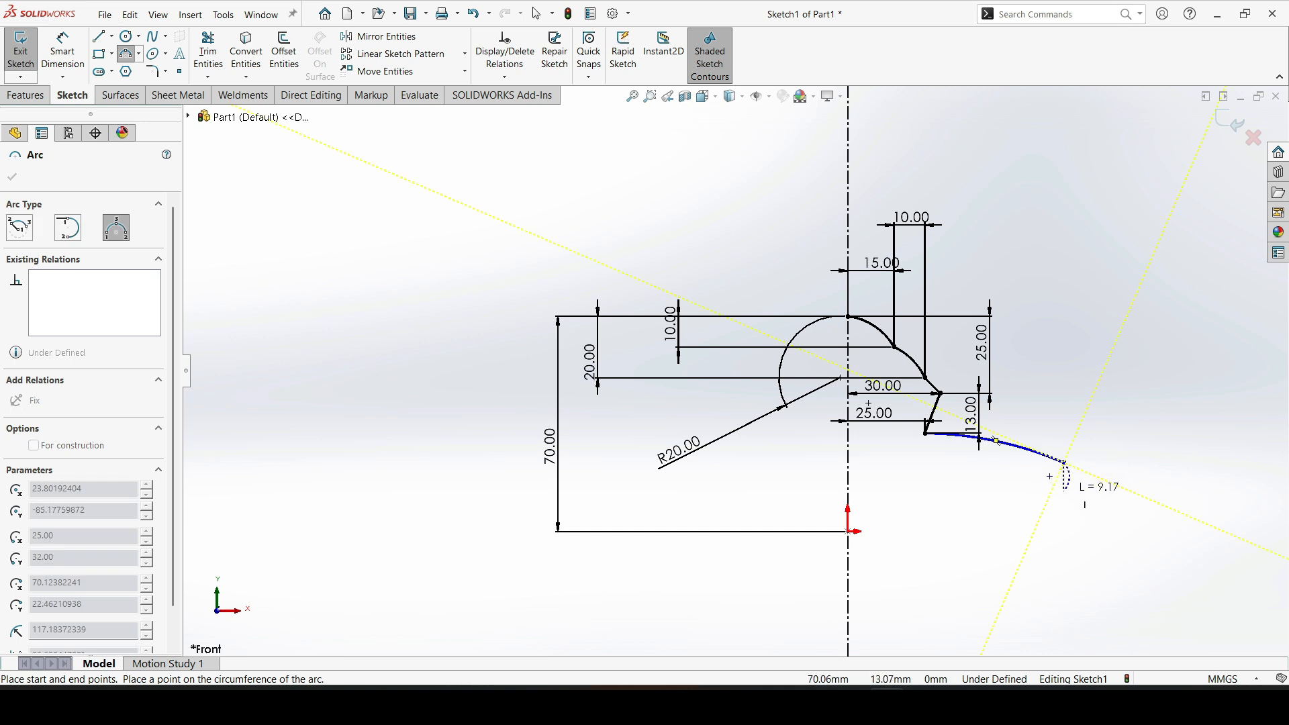
left_click(1063, 491)
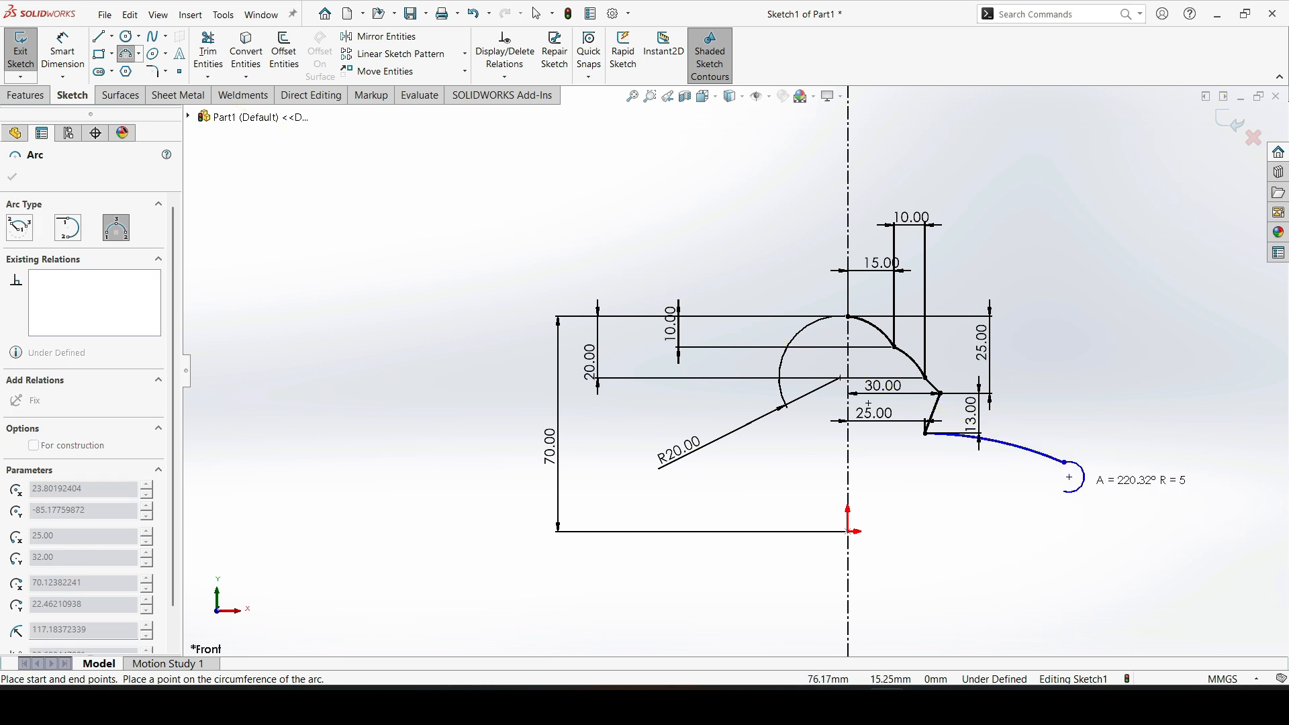
left_click(1093, 500)
key("Escape")
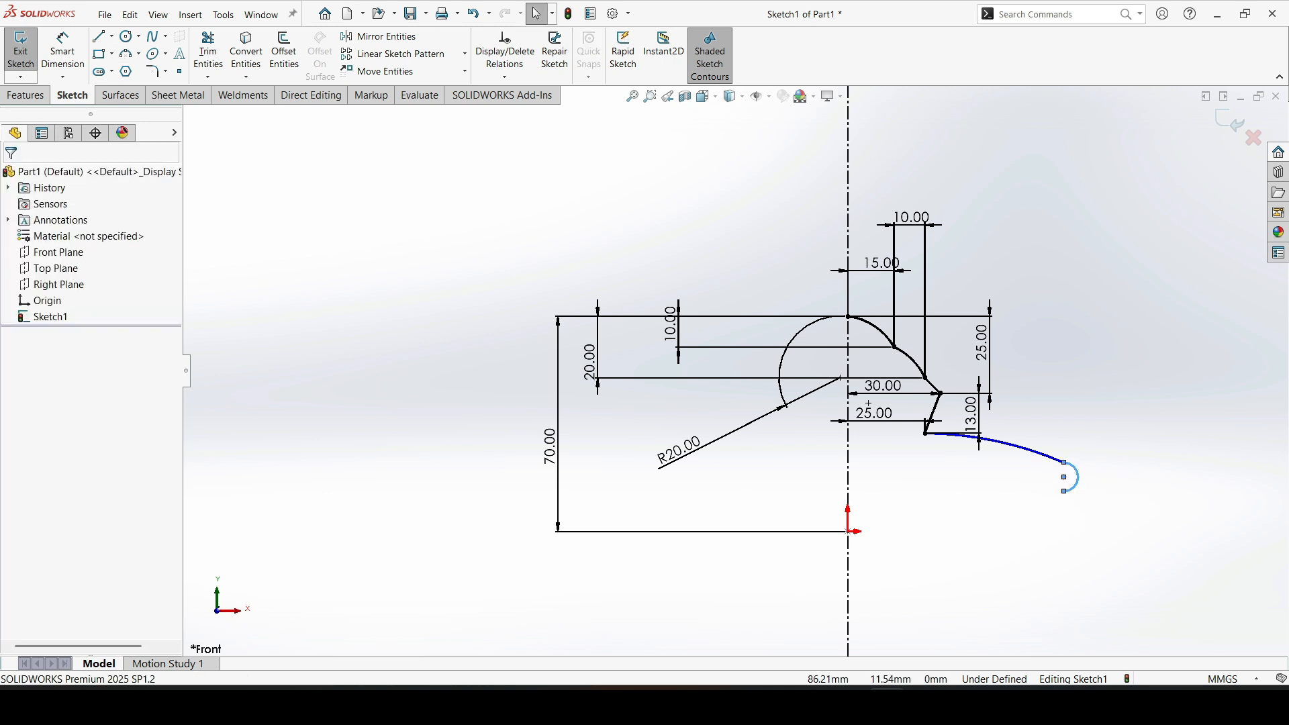
Step: Make the small outer arc tangent to the long shallow arc
scroll(1154, 509, "down", 5)
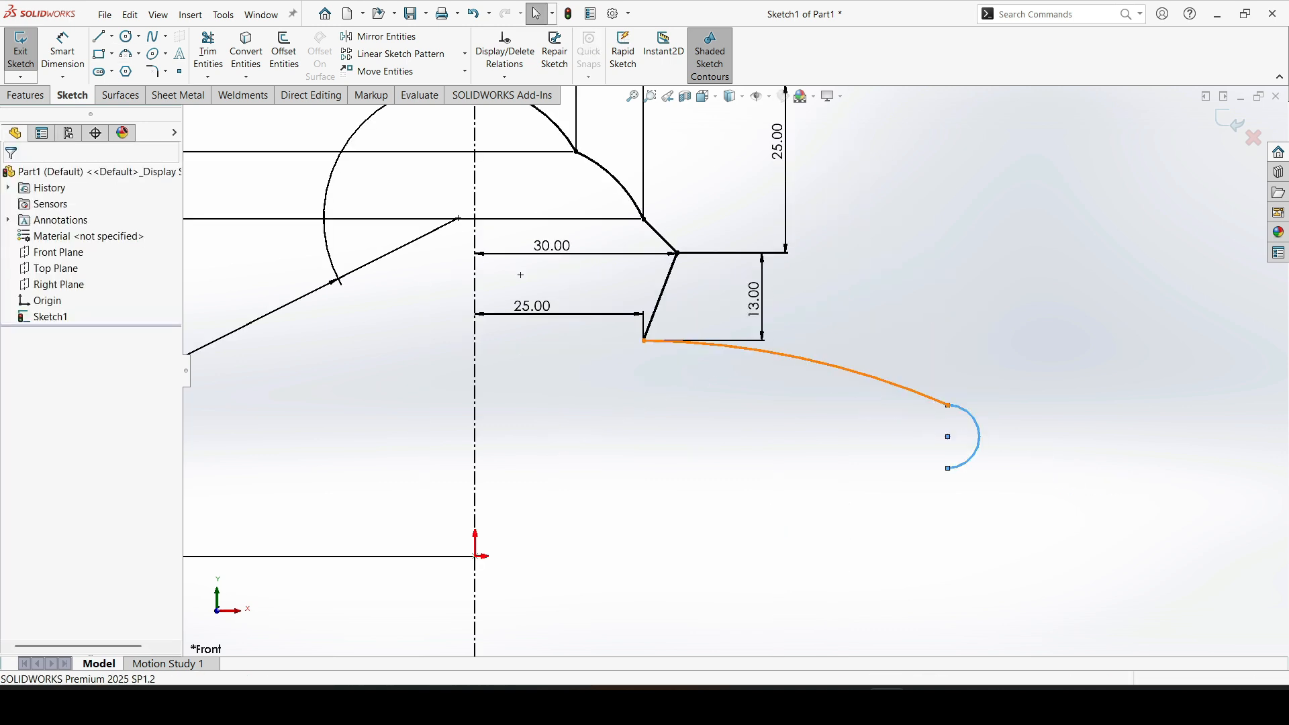
left_click(799, 357, "ctrl")
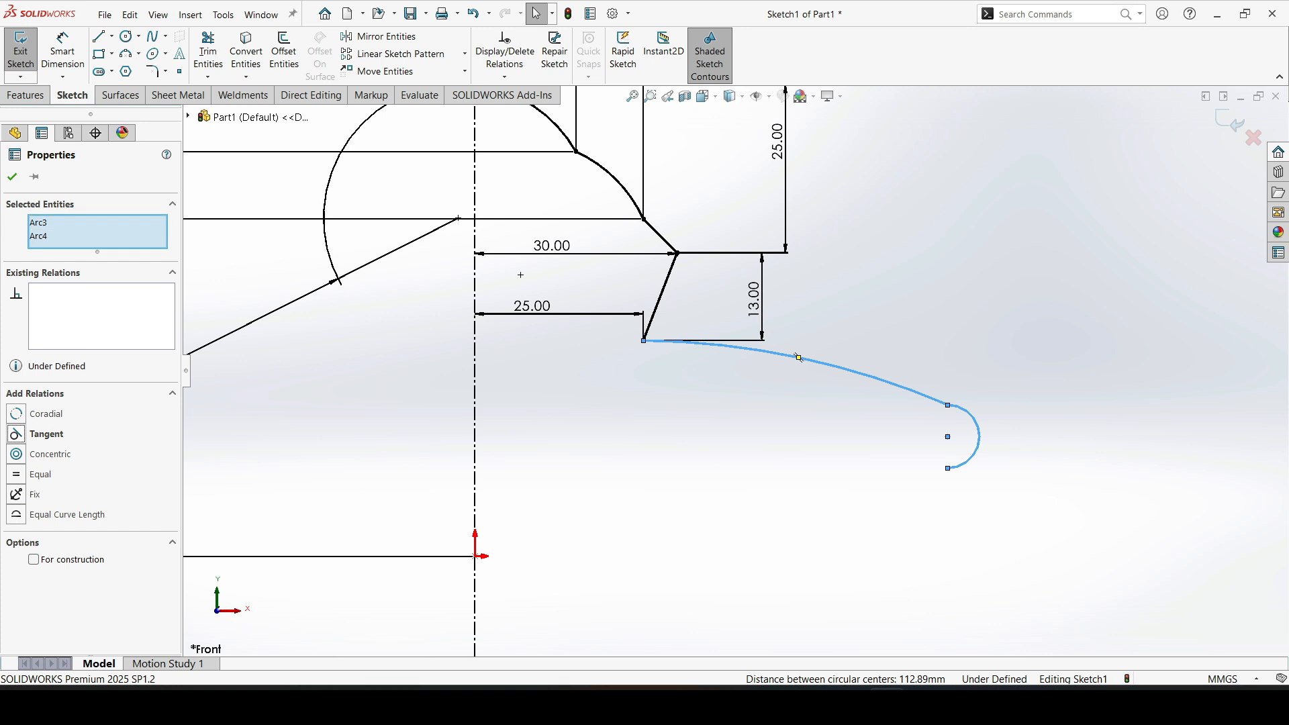
left_click(45, 434)
key("Escape")
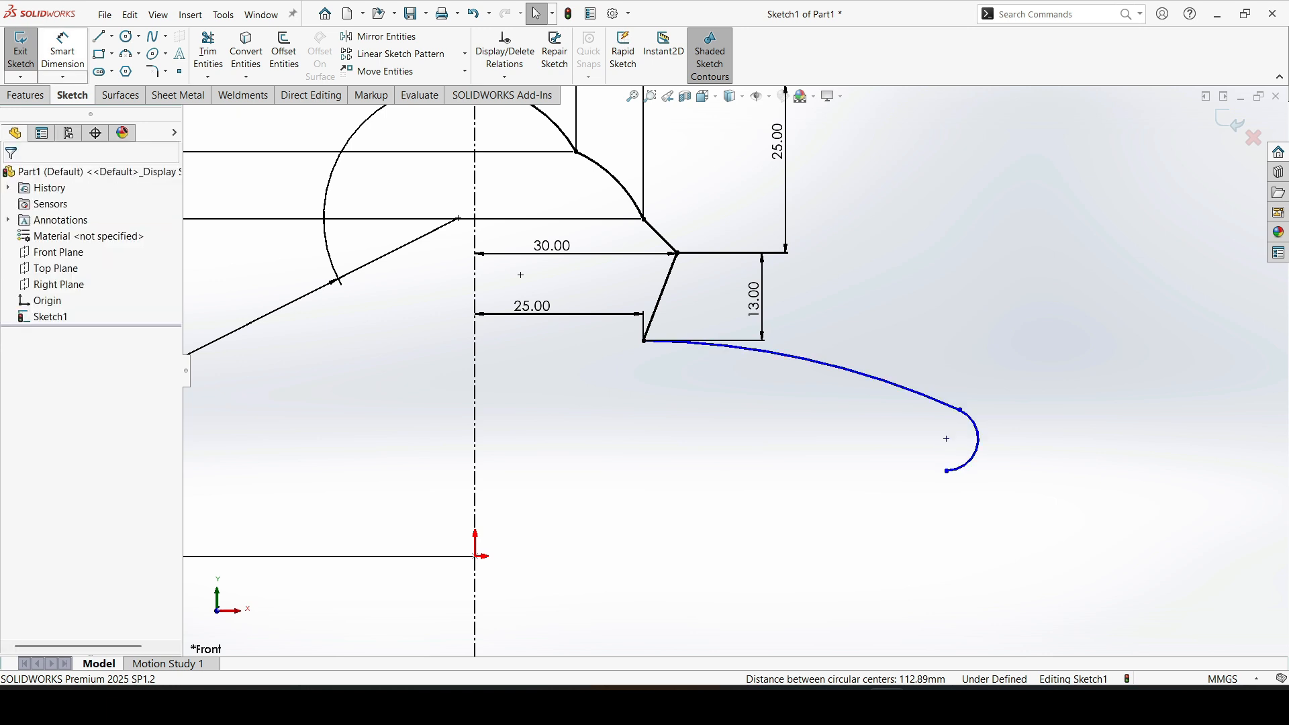
Step: Dimension the small outer arc's radius as 4 mm
left_click(62, 50)
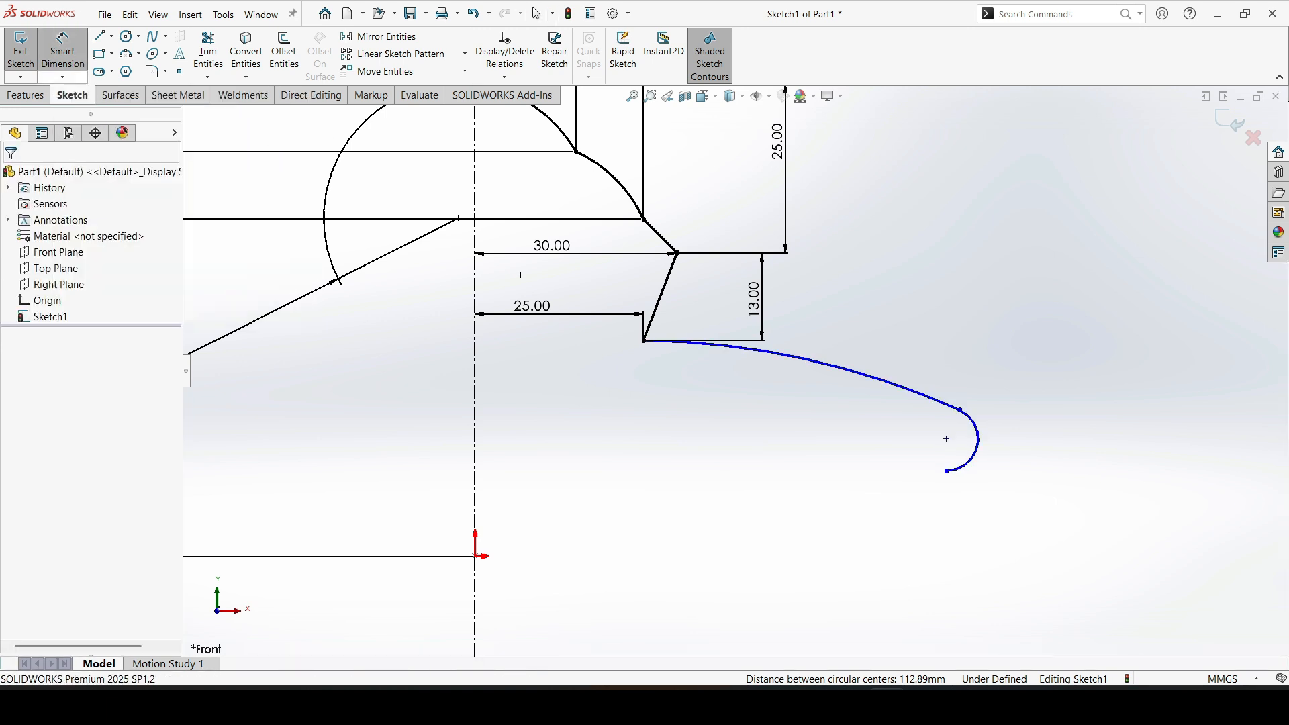
left_click(977, 438)
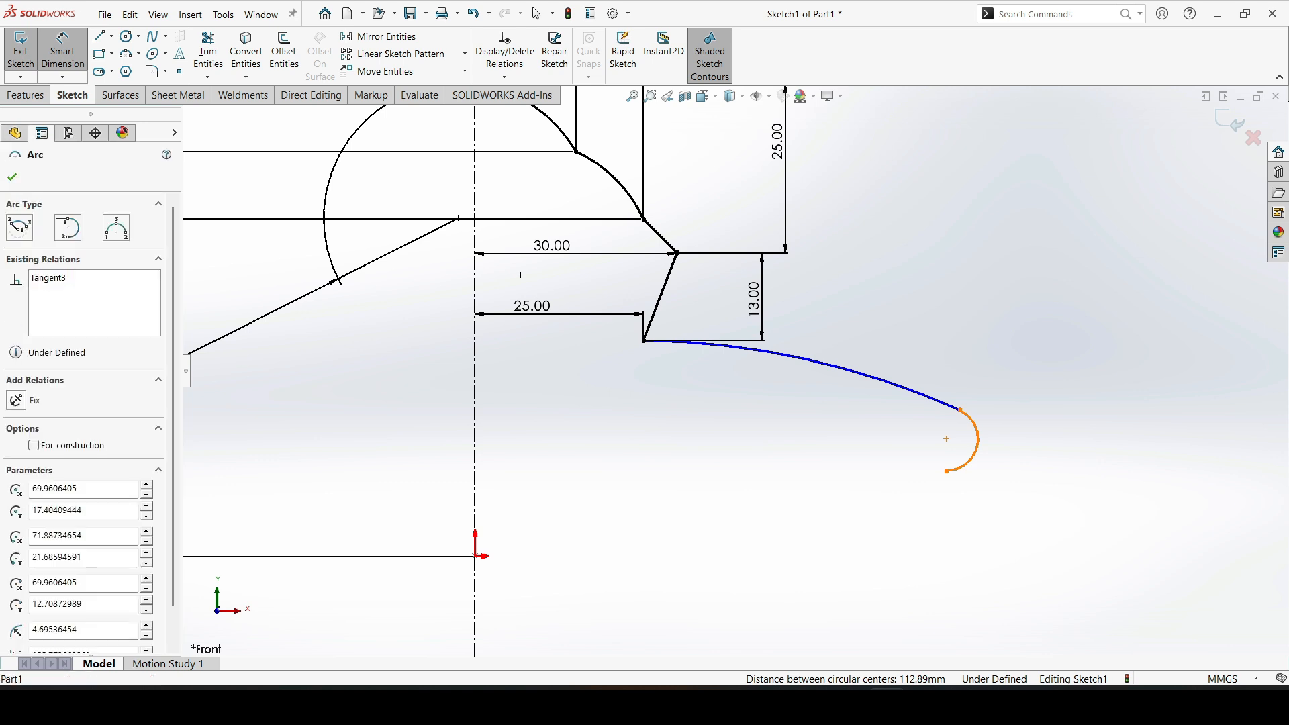
left_click(1086, 378)
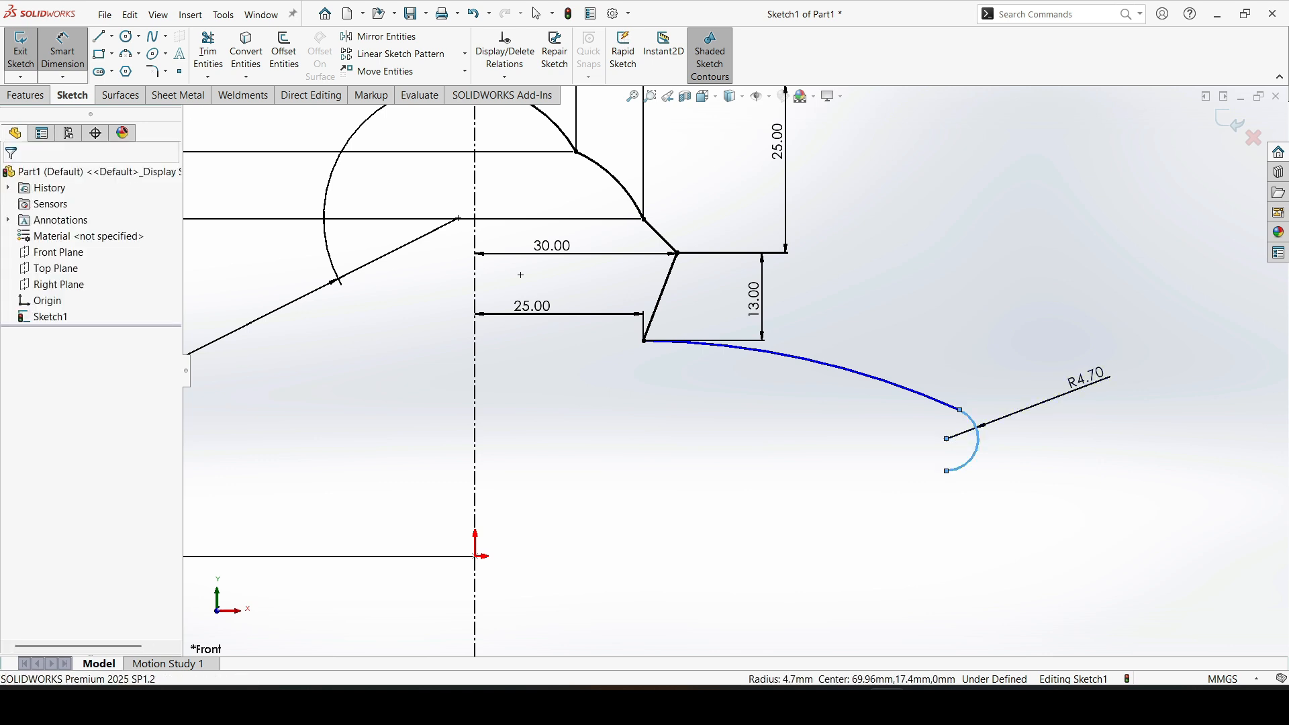
key("Return")
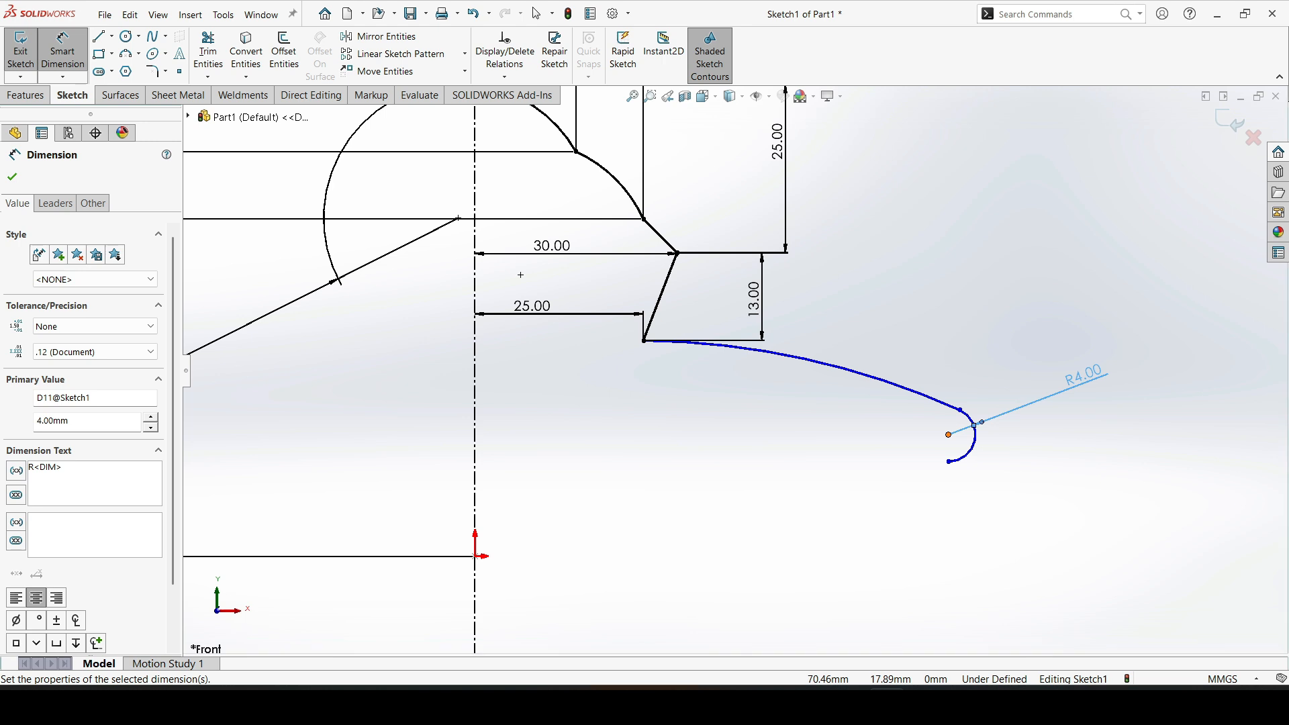
Step: Dimension the small arc's center point across the centerline as a 120 mm diameter
left_click(948, 434)
left_click(475, 489)
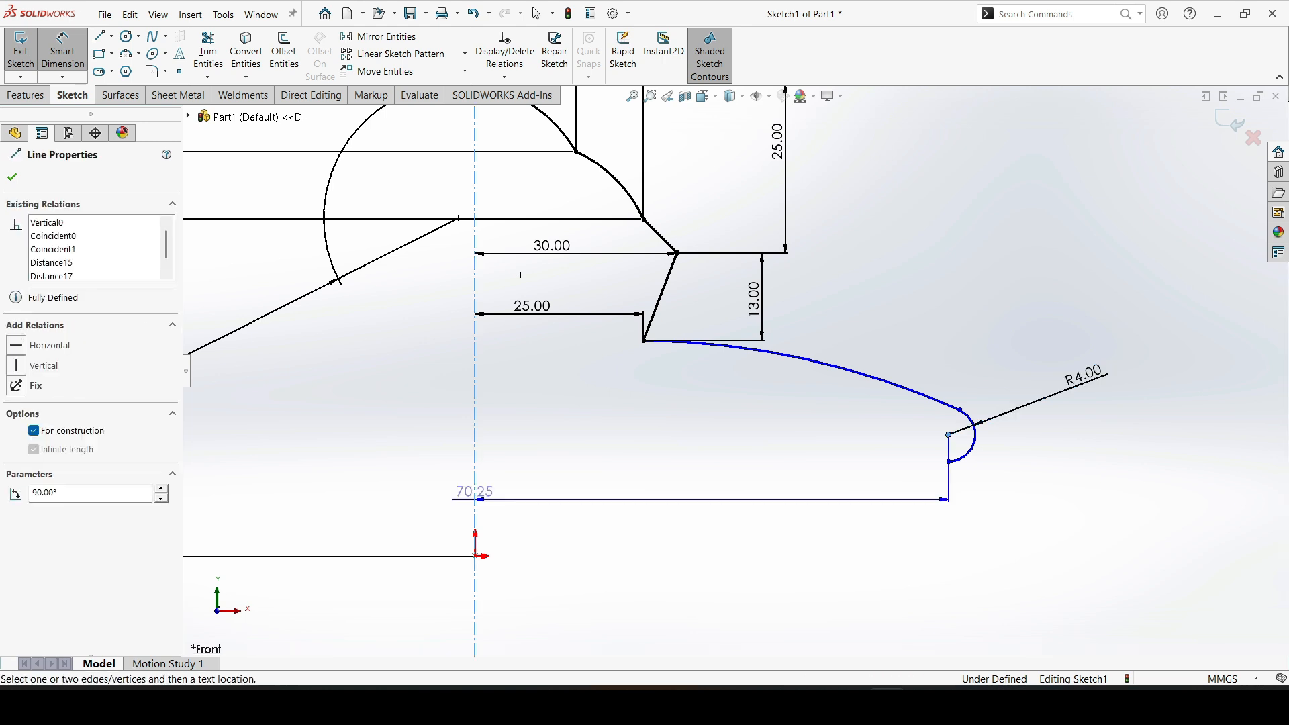
left_click(446, 600)
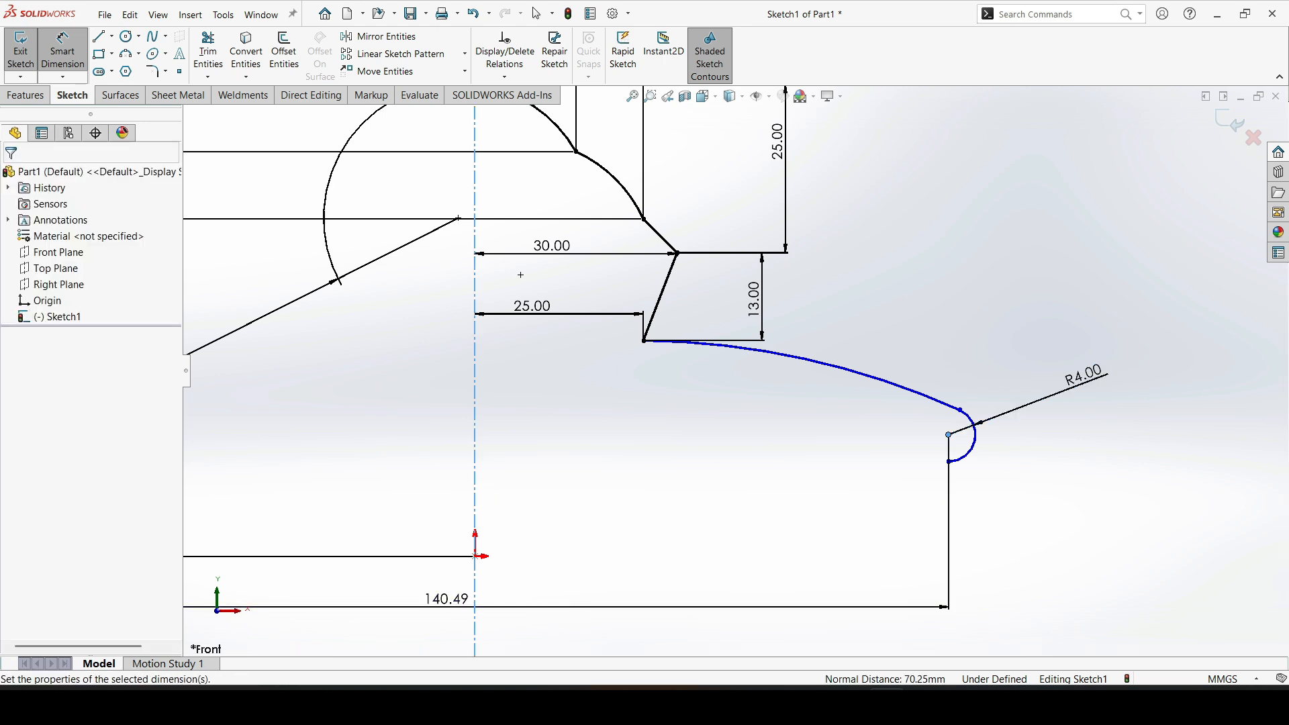
type("140")
key("Return")
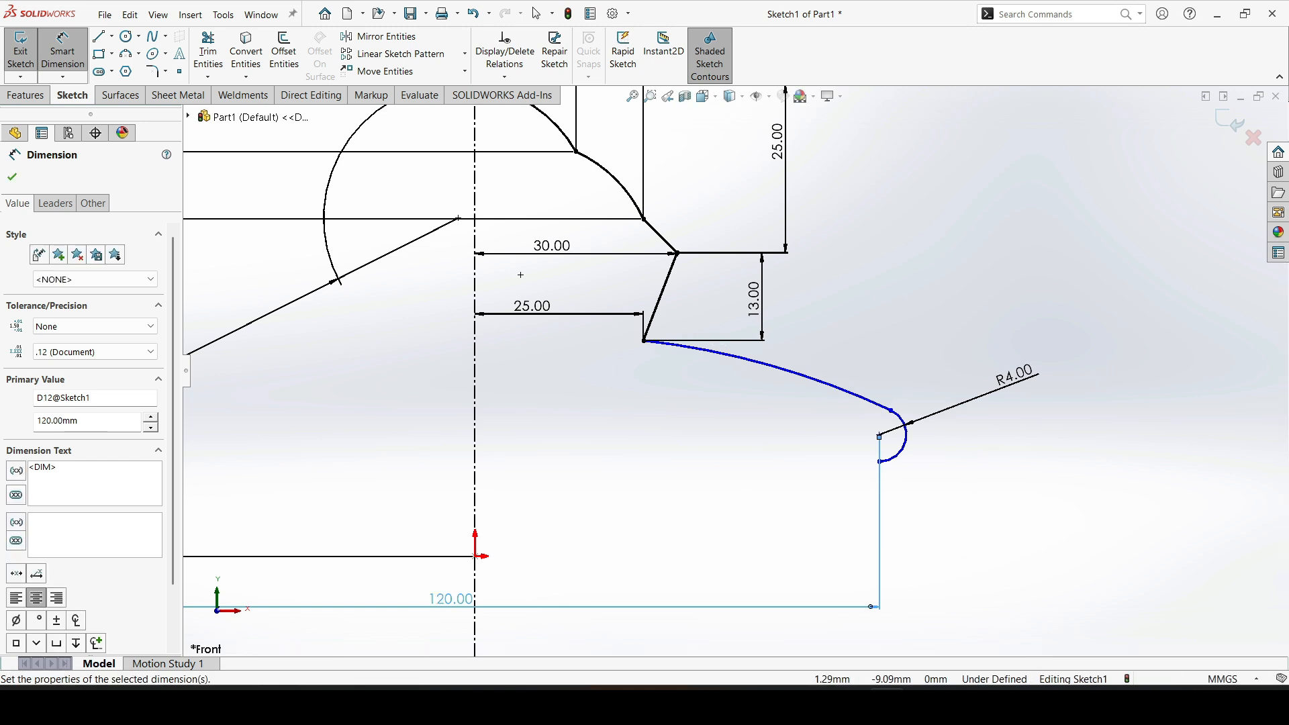
Step: Dimension the vertical distance from the origin to the junction of the long and small arcs as 20 mm
left_click(889, 410)
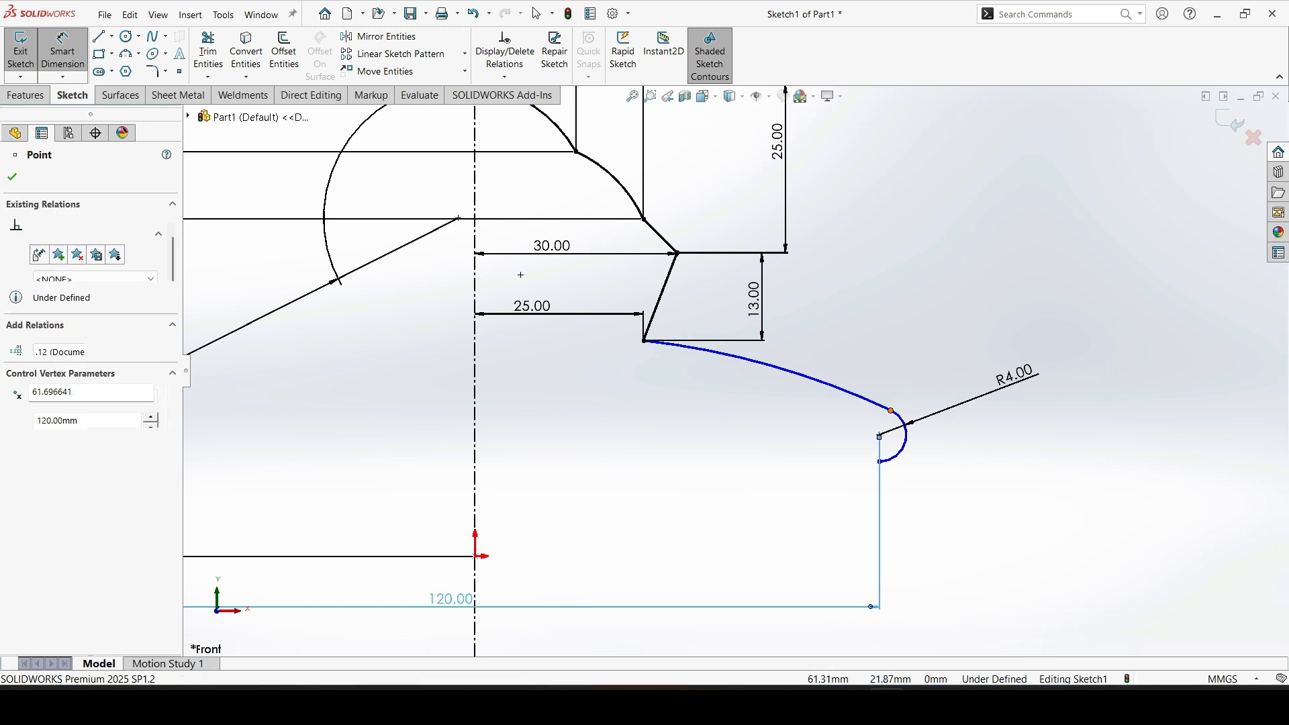
left_click(475, 407)
left_click(474, 556)
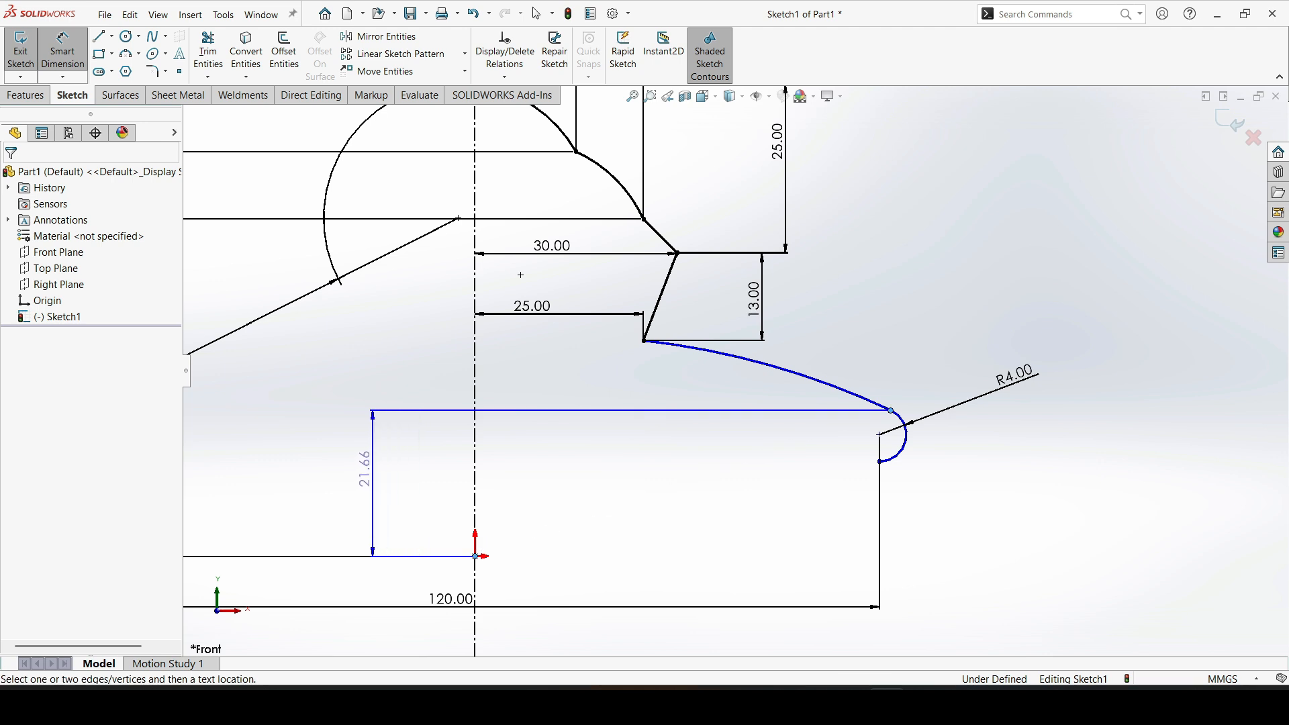
left_click(364, 470)
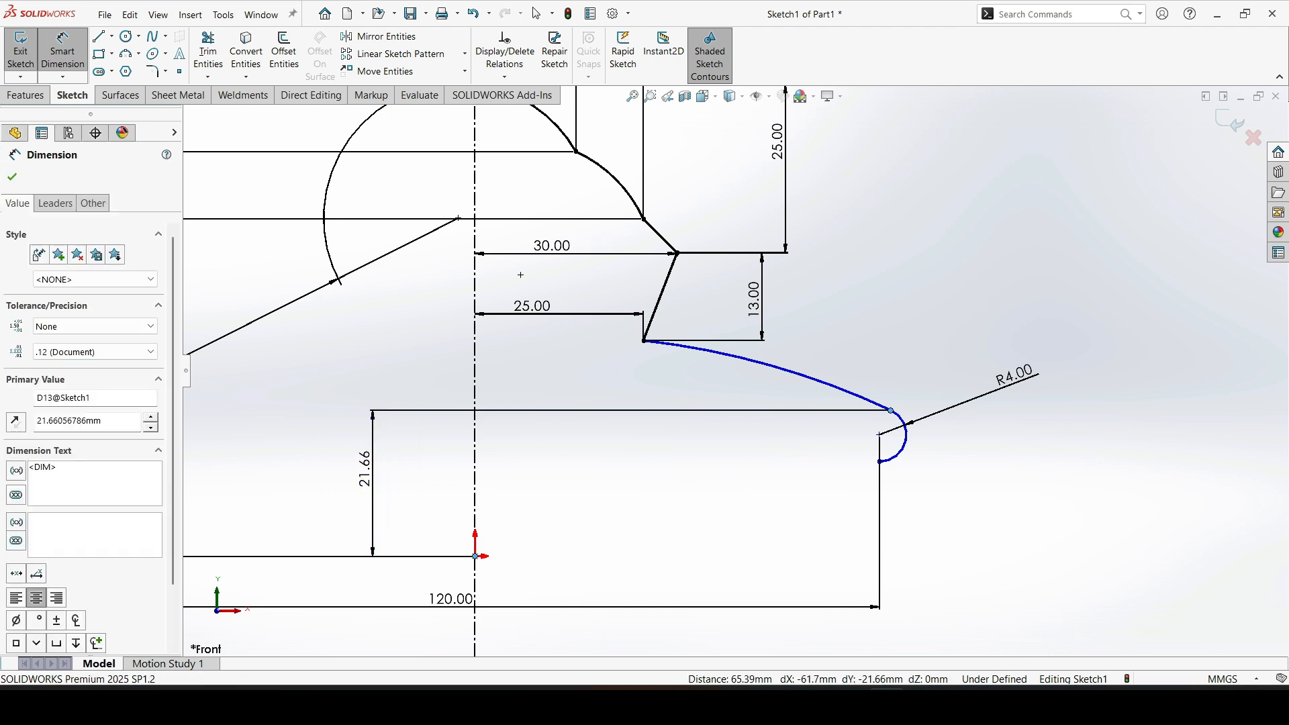
key("Return")
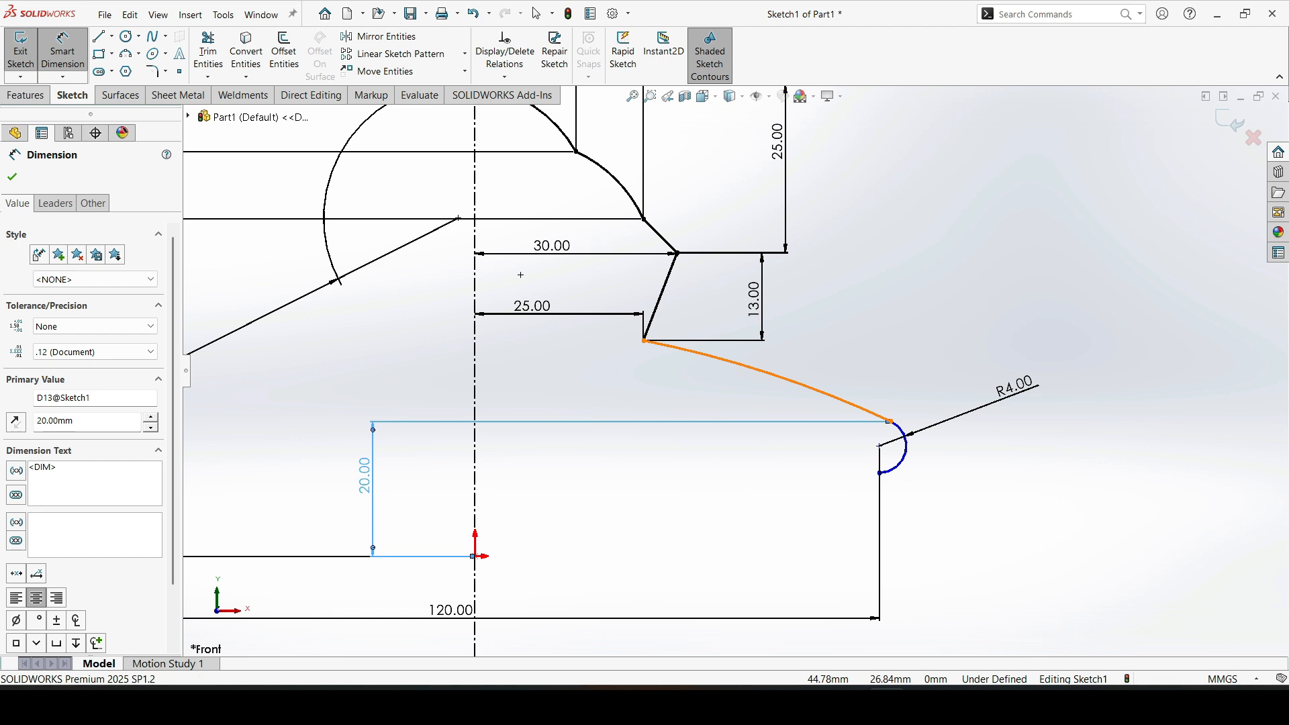
Step: Dimension the long shallow arc's radius as 250 mm
left_click(772, 373)
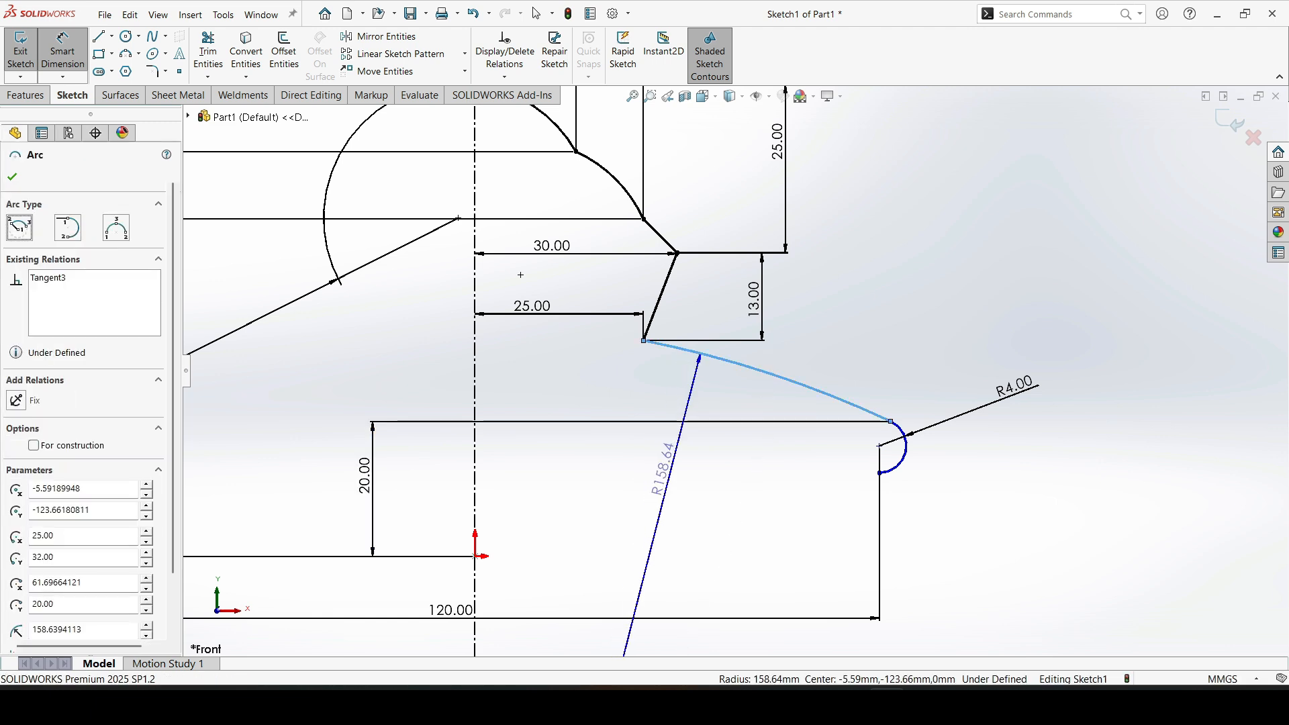
left_click(663, 468)
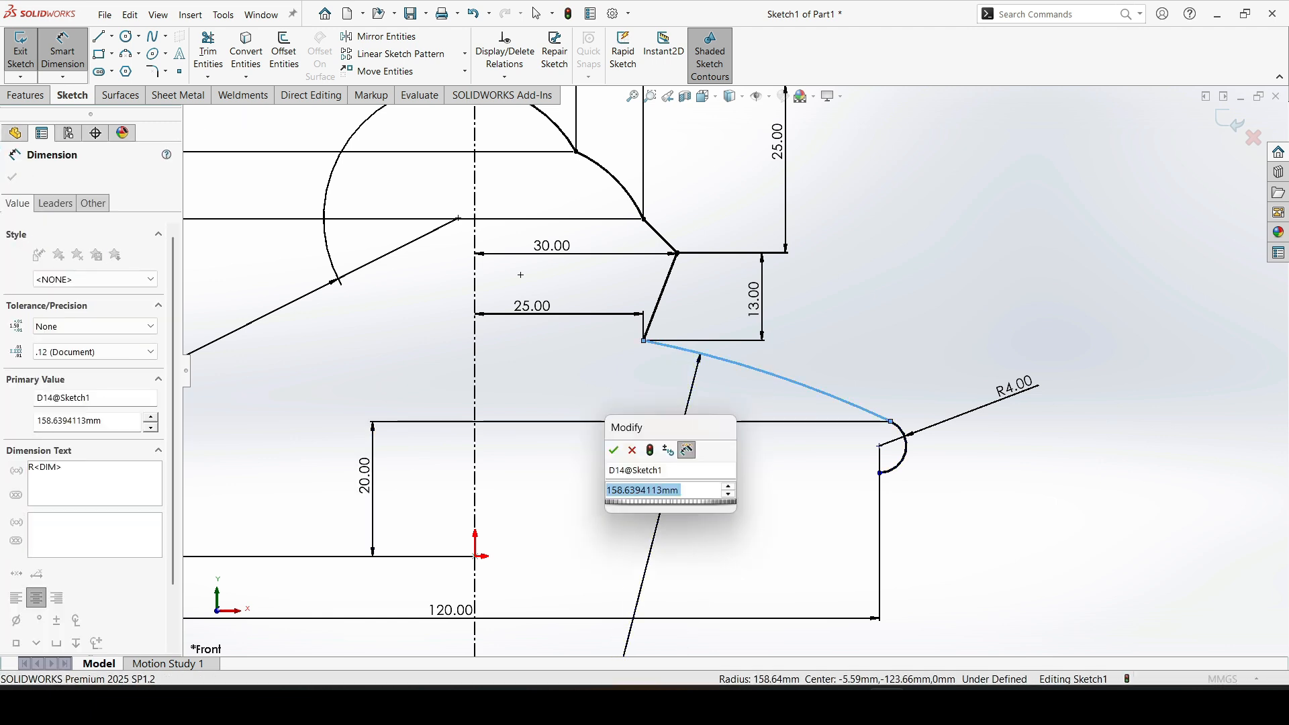
type("50")
key("Return")
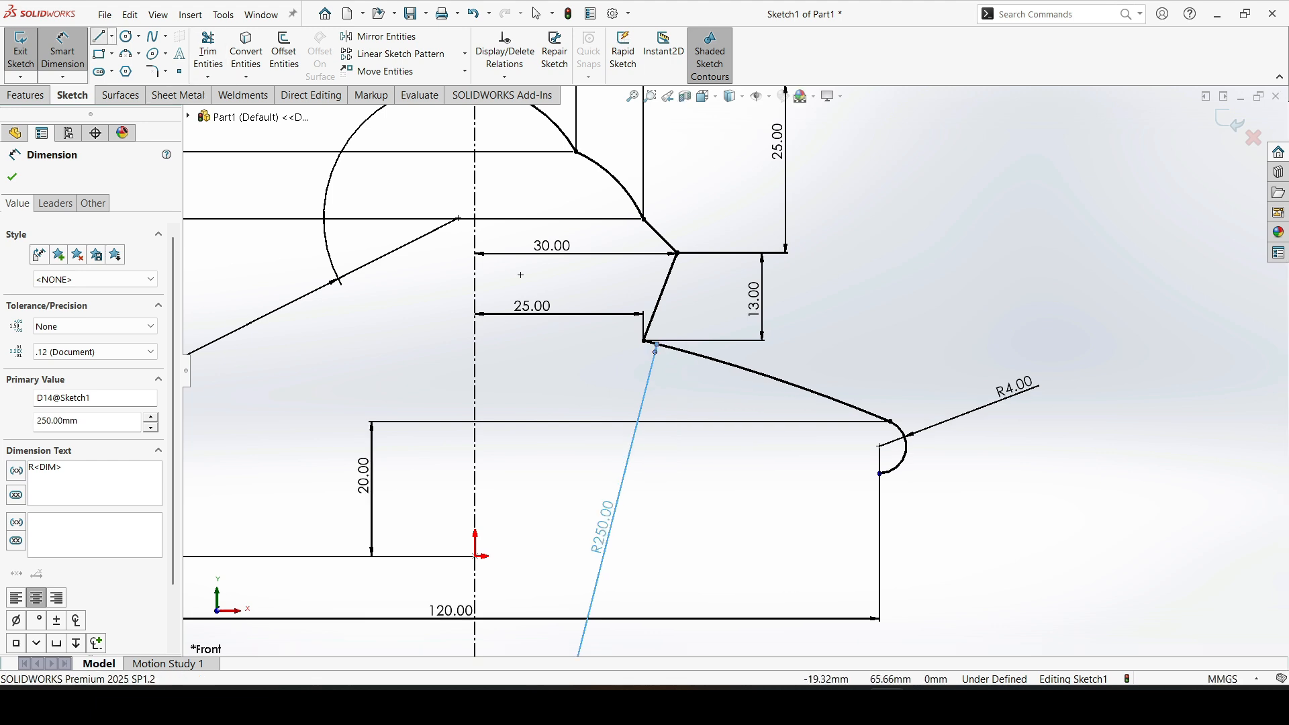
Step: Close the profile with lines running about 20 mm inward from the small arc's lower end, about 12 mm down, to the origin and up to the apex
left_click(99, 35)
left_click(879, 473)
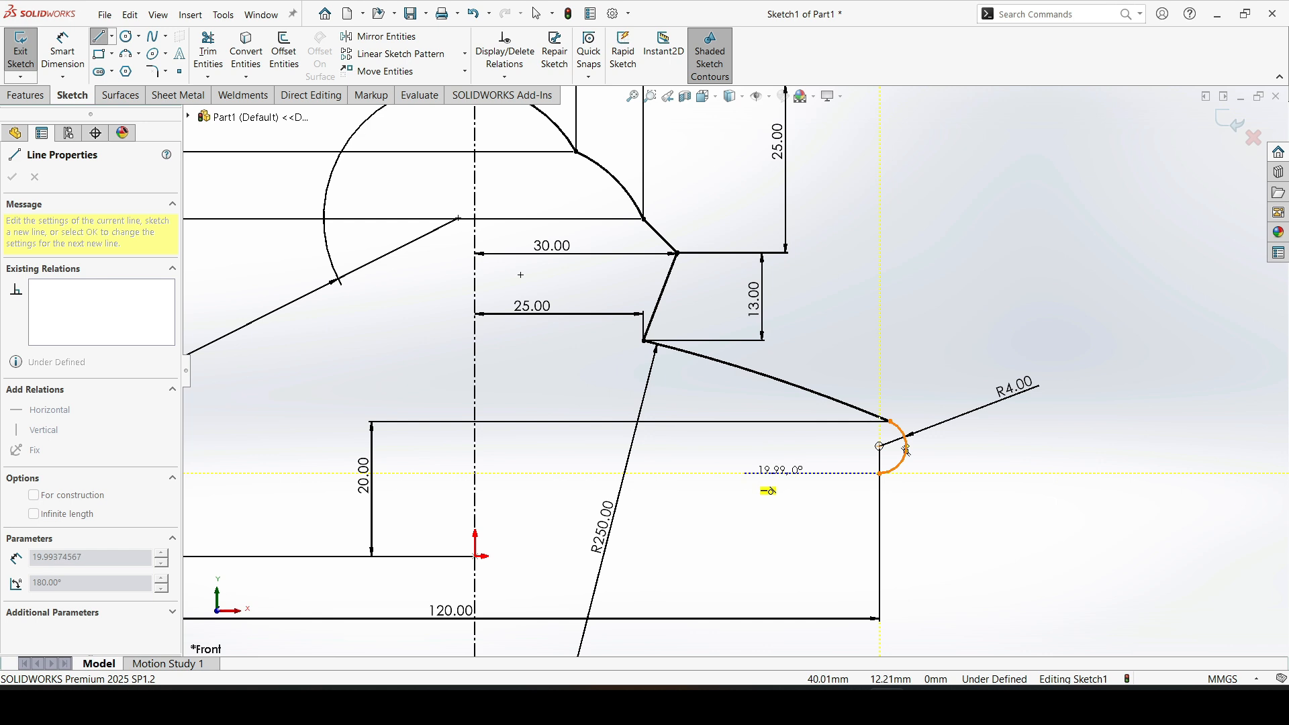
left_click(745, 473)
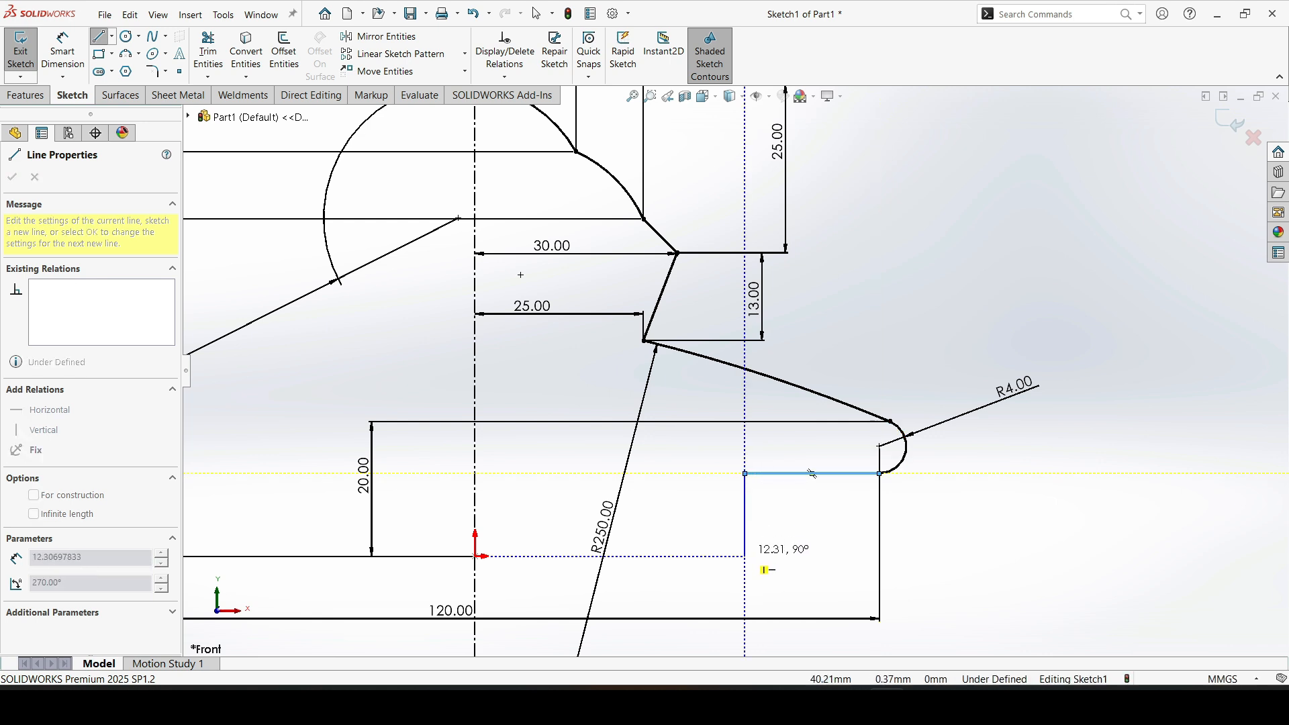
left_click(745, 556)
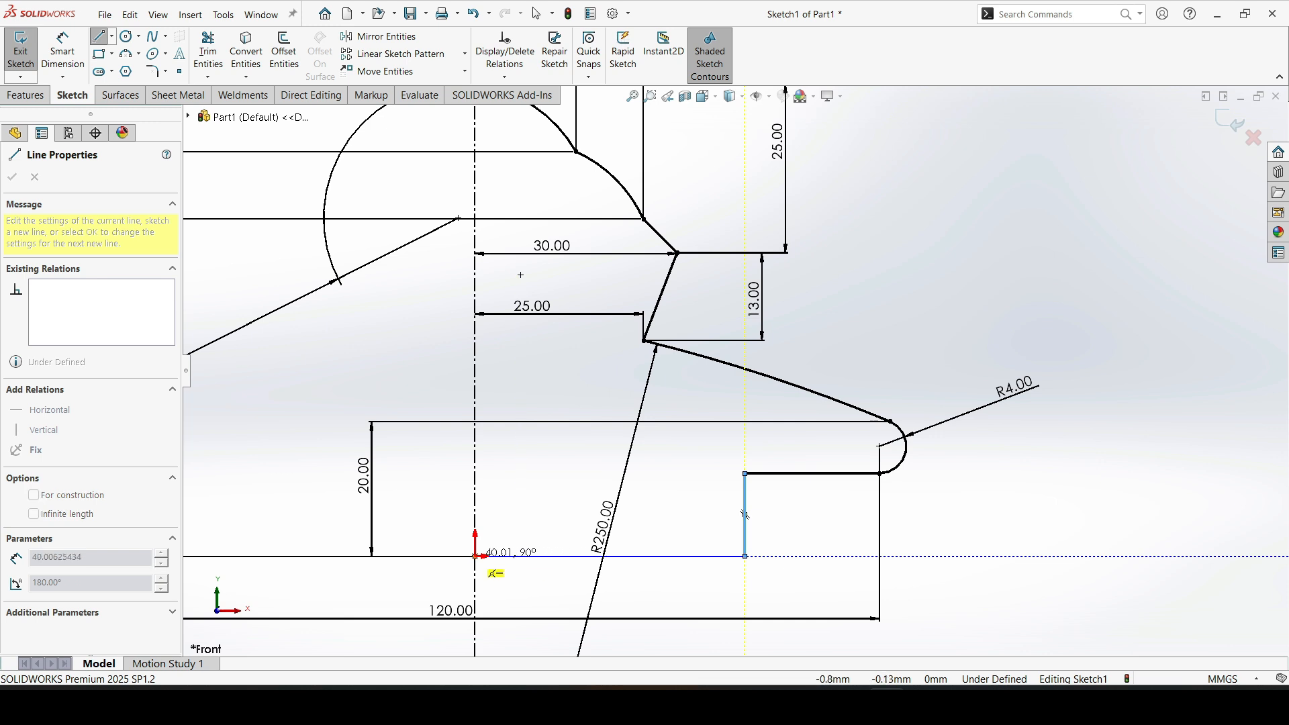
left_click(477, 556)
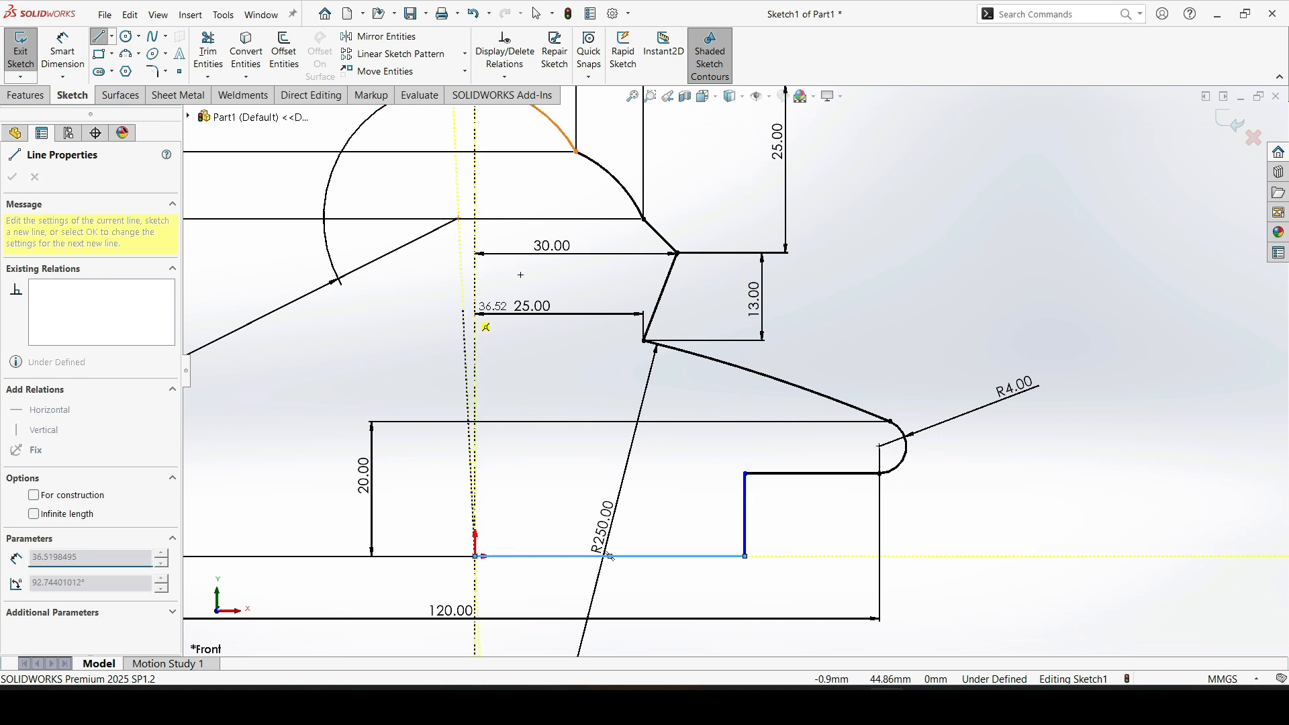
scroll(500, 346, "up", 3)
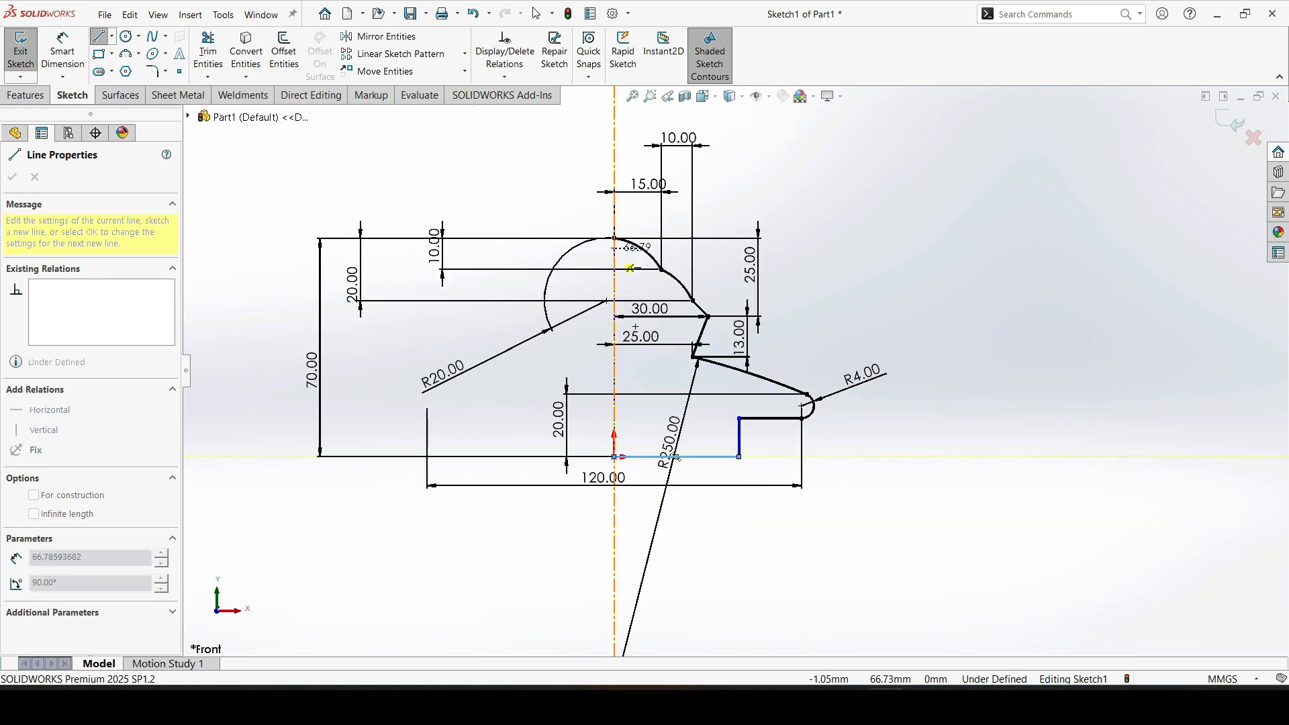
left_click(615, 239)
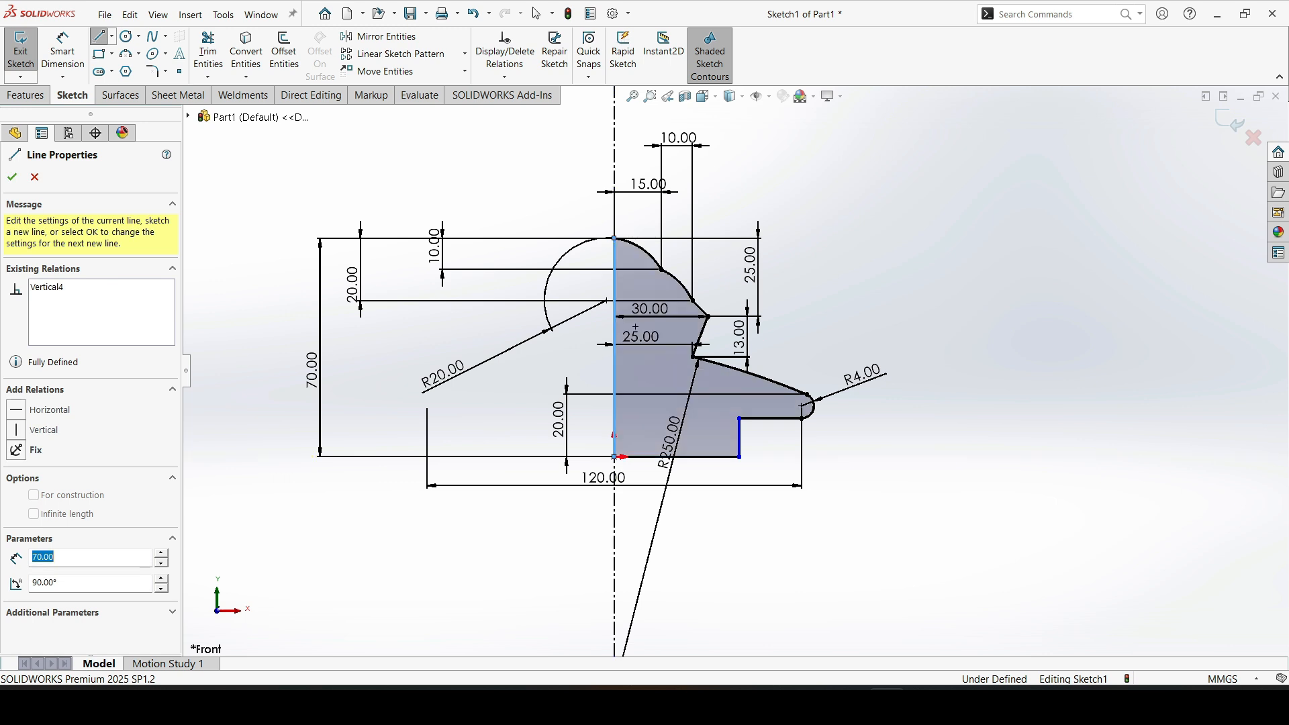
key("Escape")
Step: Dimension the horizontal distance from the vertical axis line to the base's lower outer corner as 109.52/2 mm
left_click(63, 52)
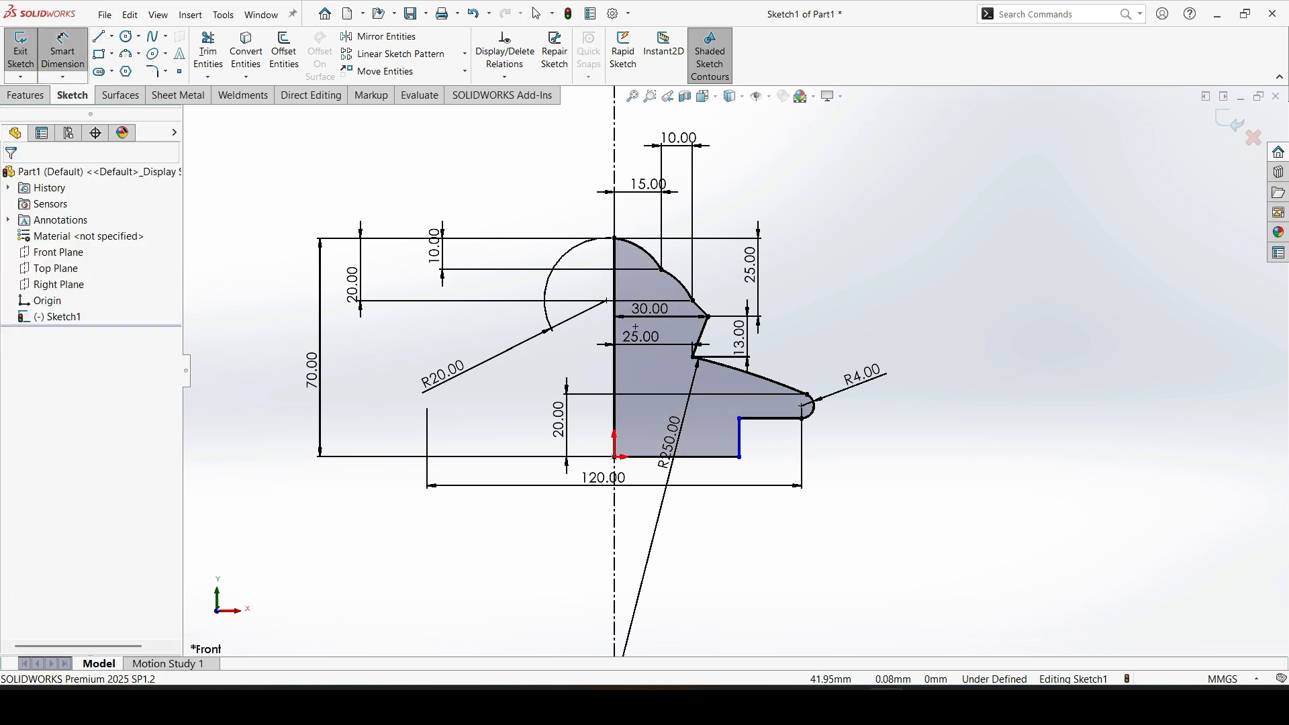
left_click(739, 456)
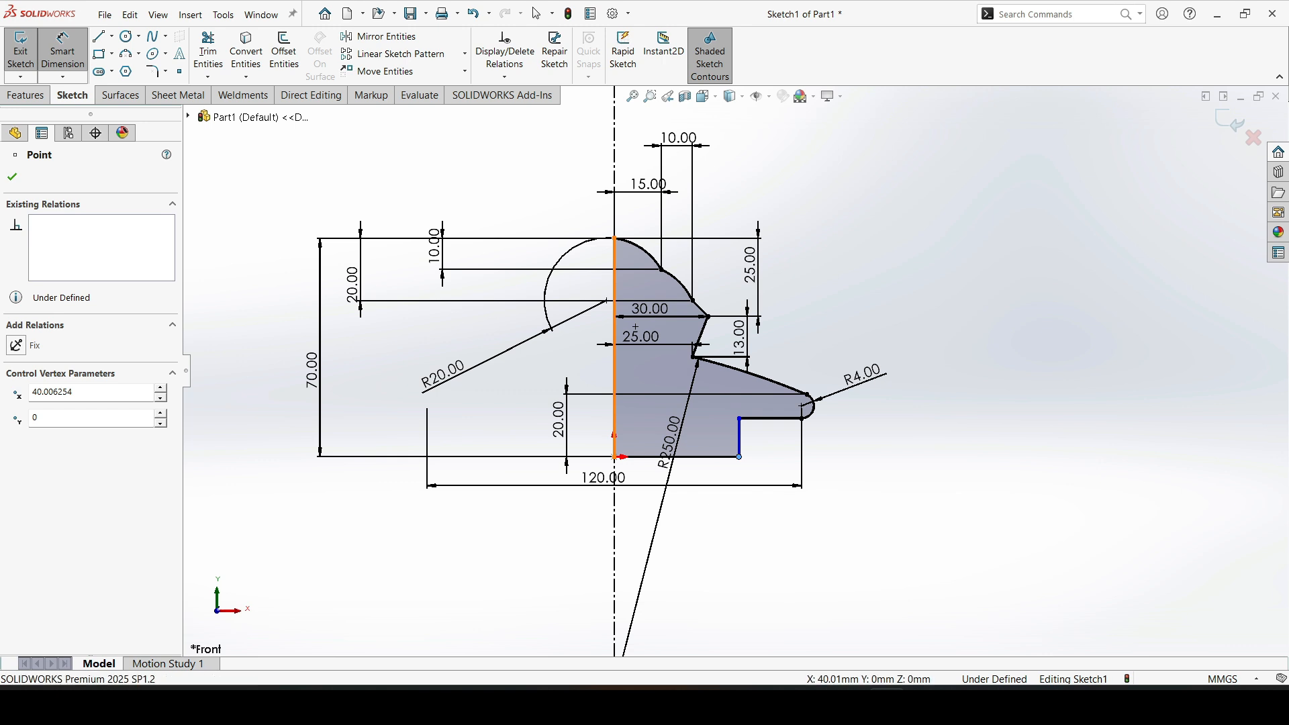
left_click(614, 402)
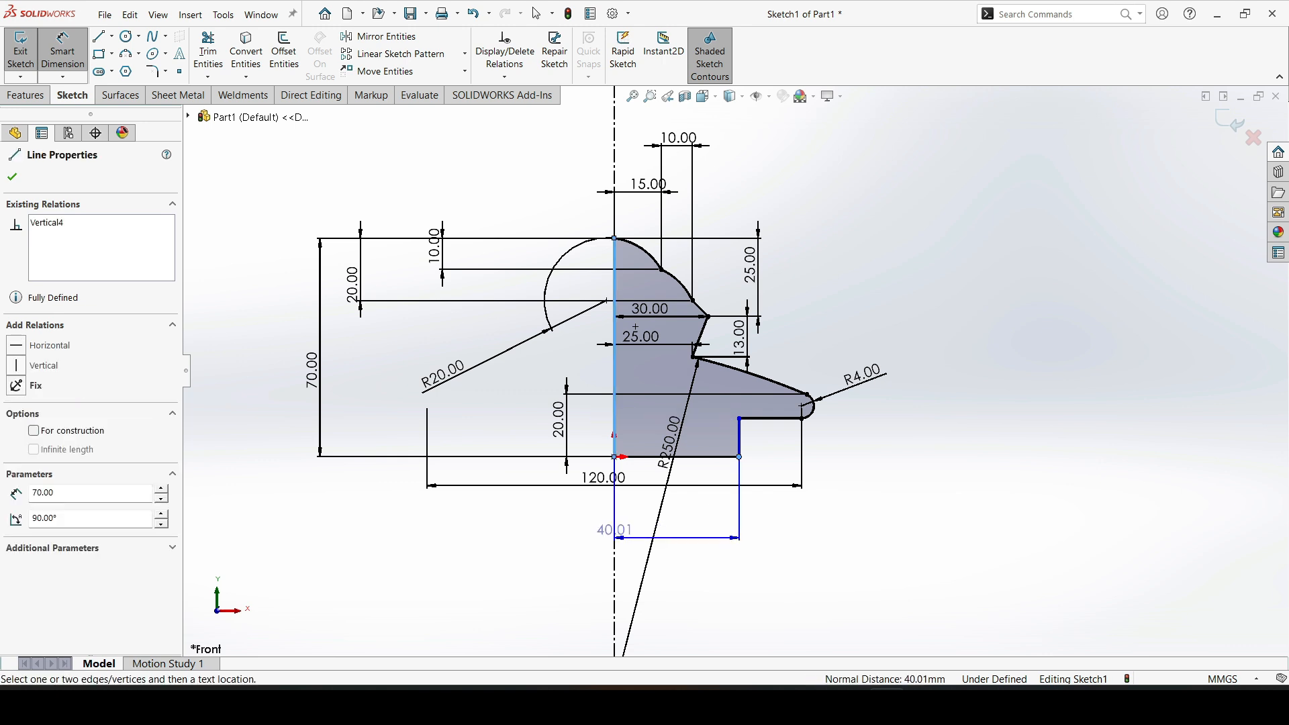
left_click(670, 518)
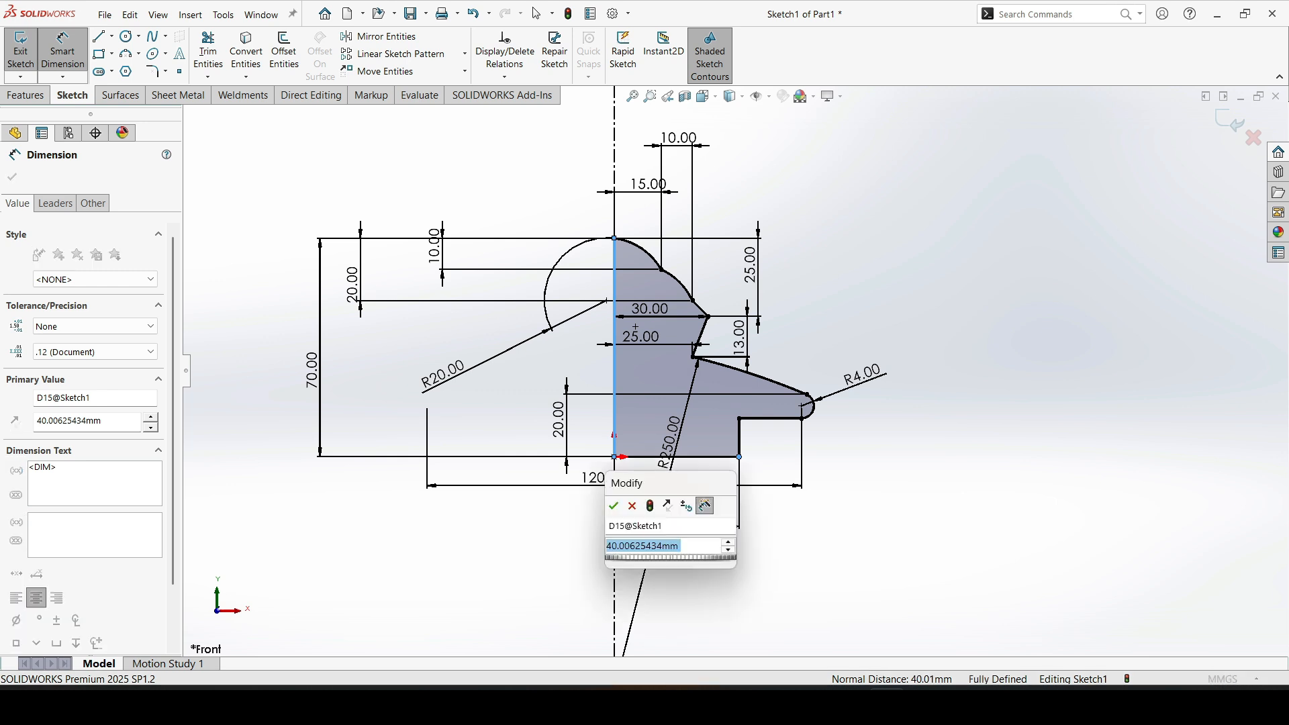
type("109.")
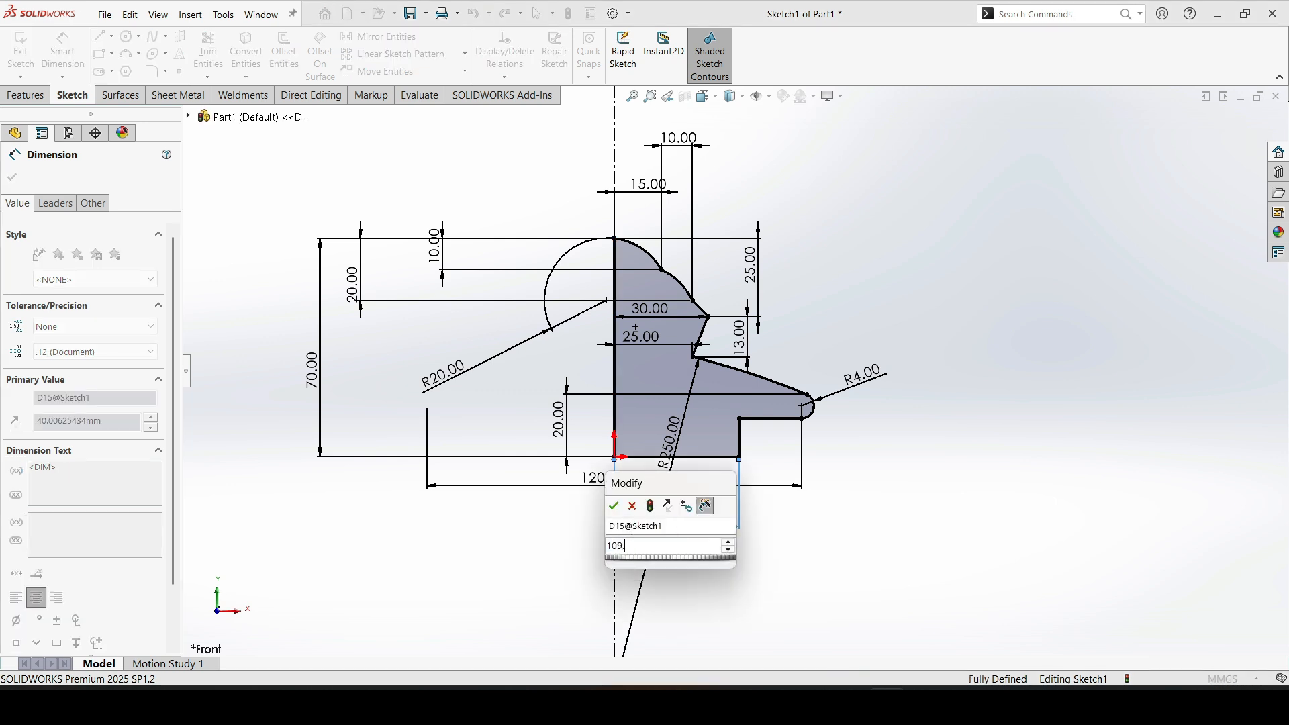
type("52/")
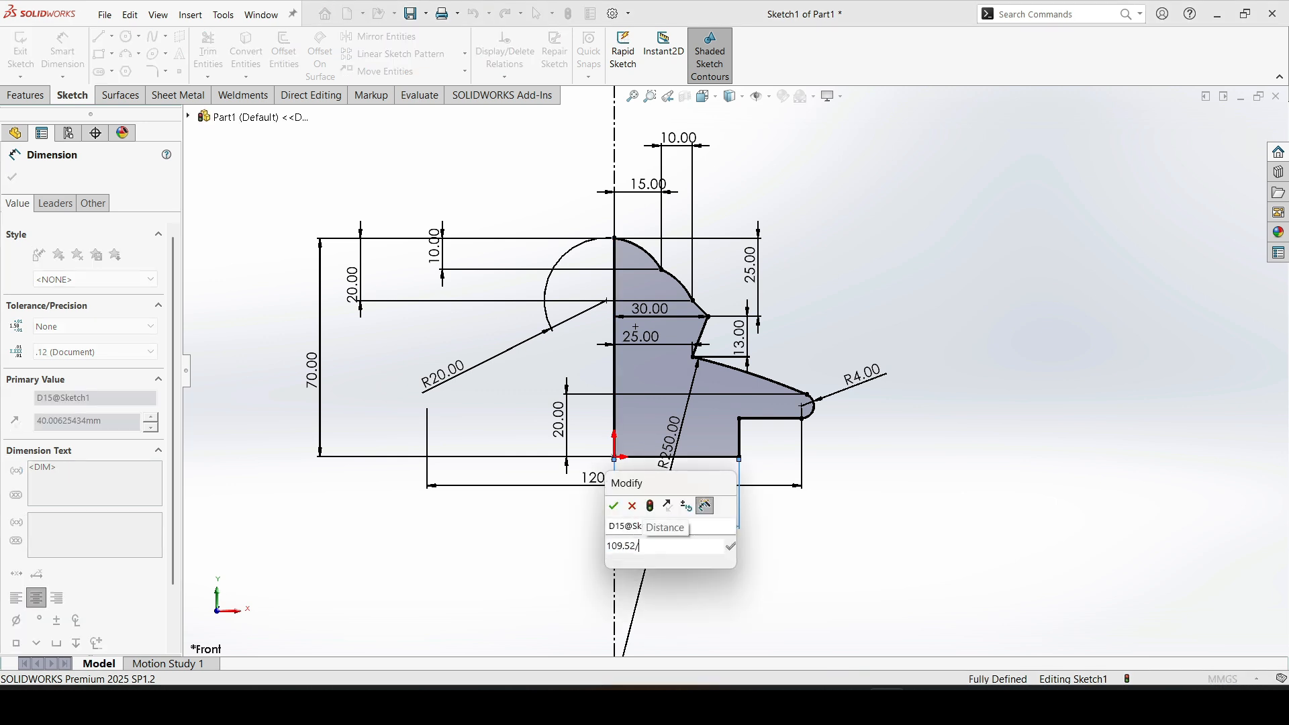
type("2")
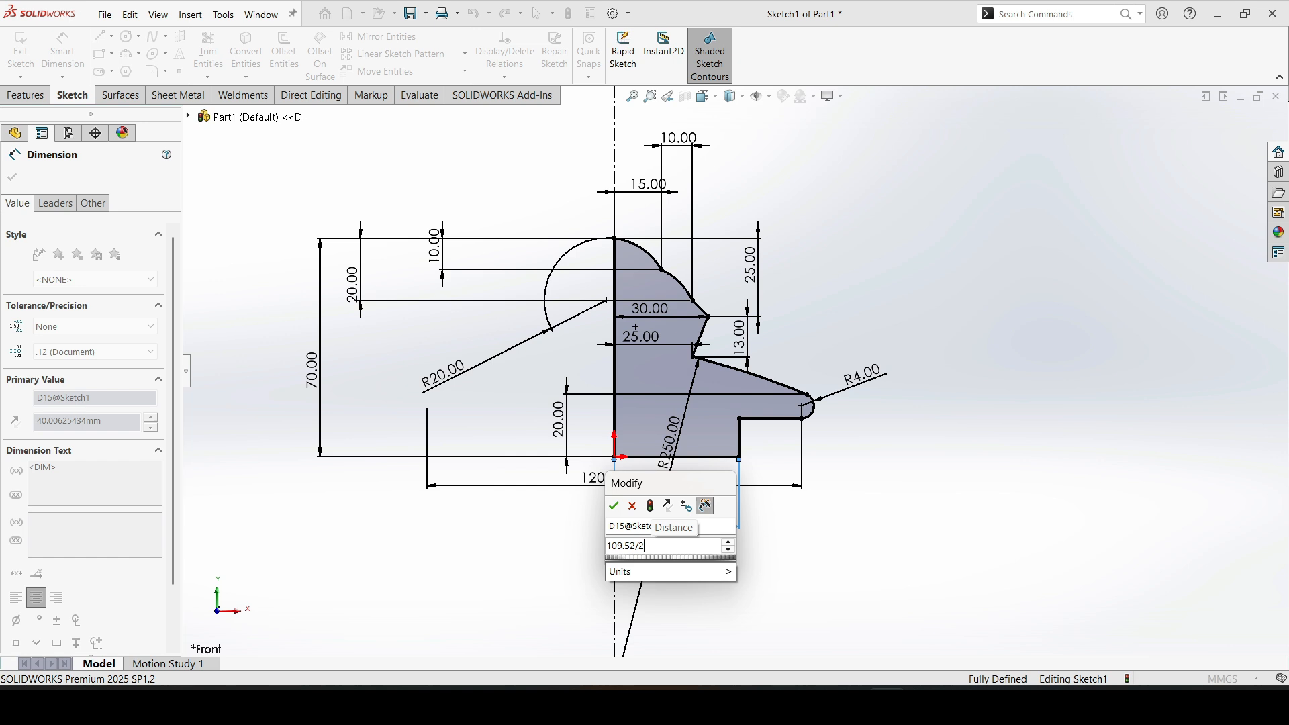
key("Return")
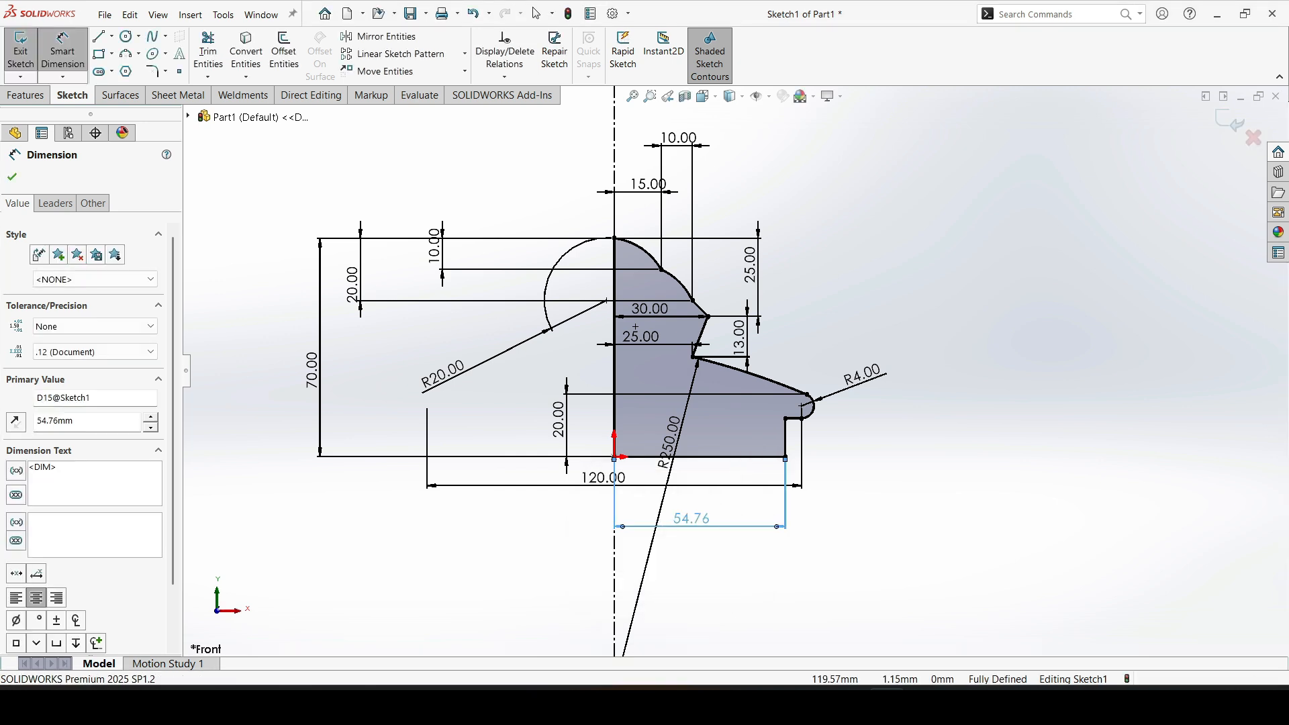
left_click(960, 453)
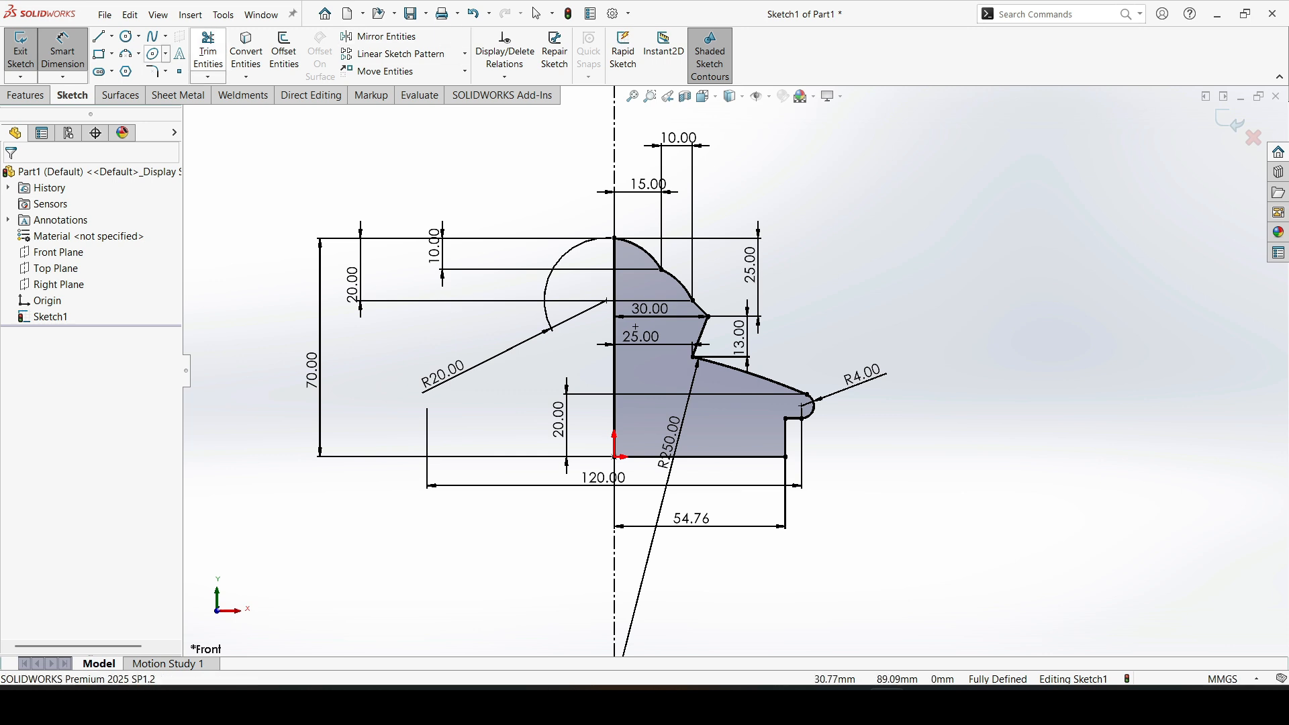
Step: Revolve the closed profile 360 degrees about the vertical centerline into a solid
left_click(25, 95)
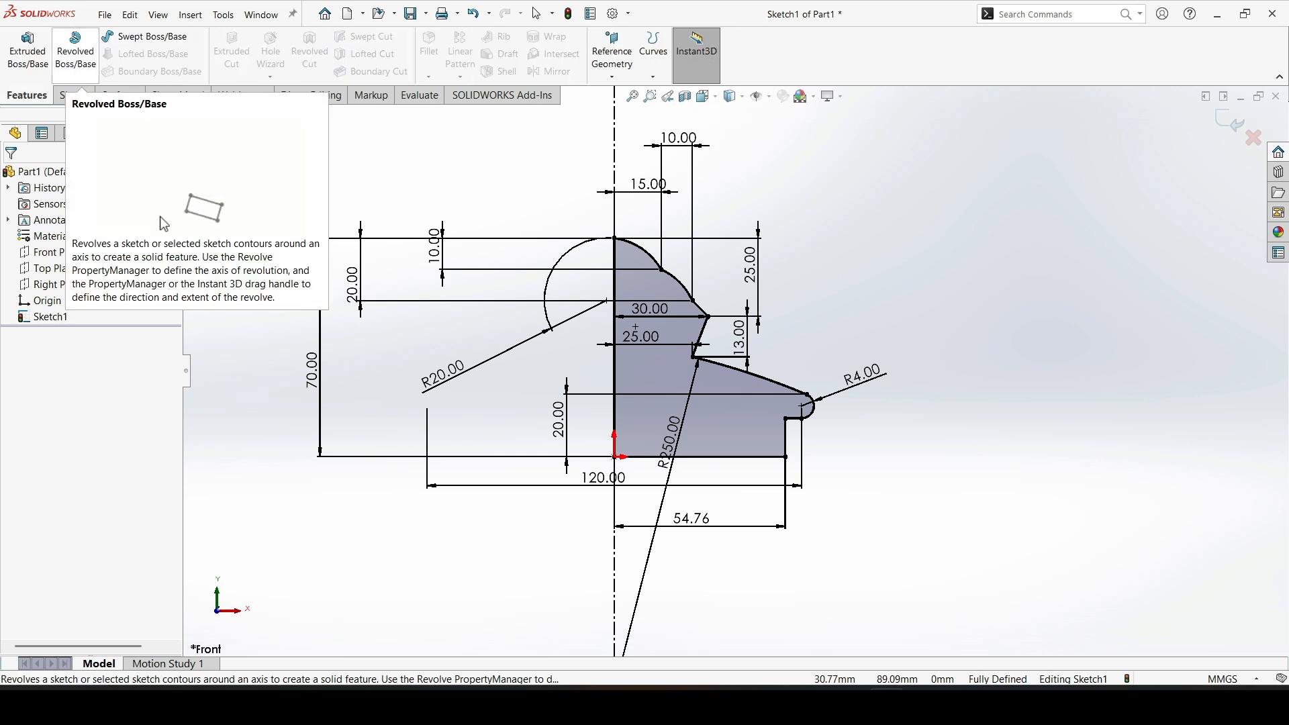
left_click(76, 50)
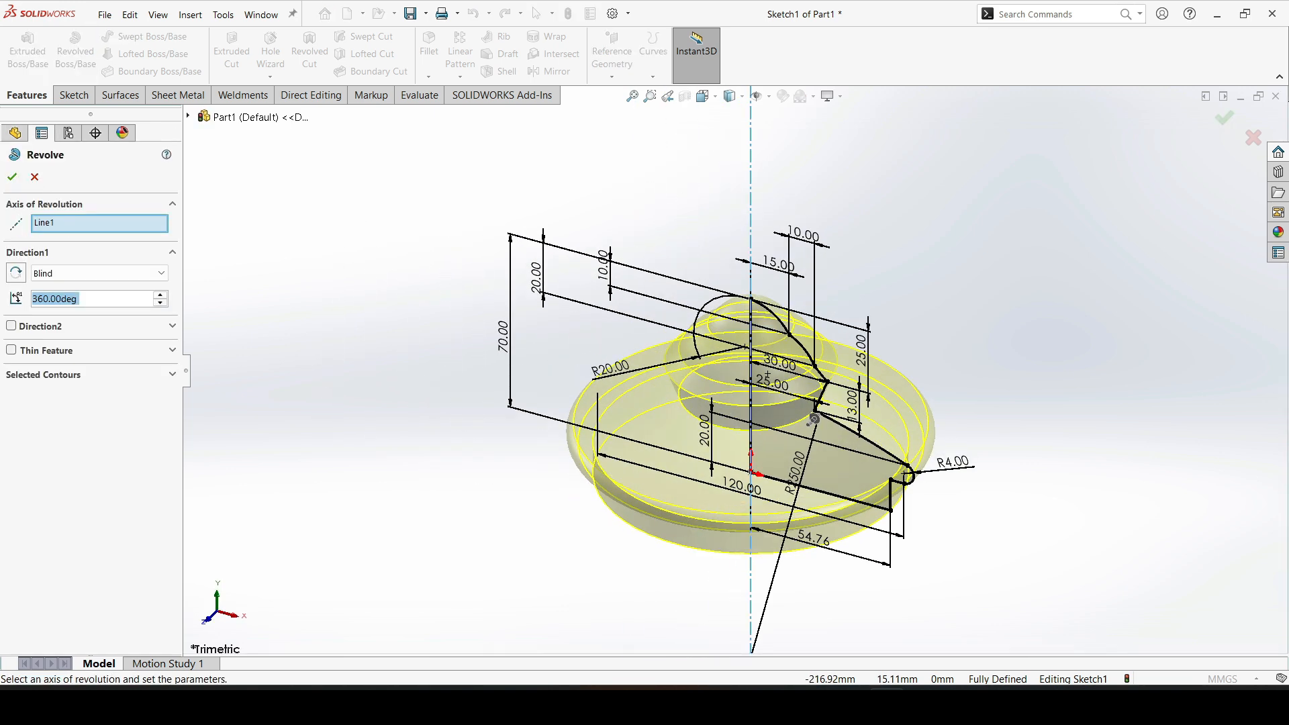
left_click(12, 176)
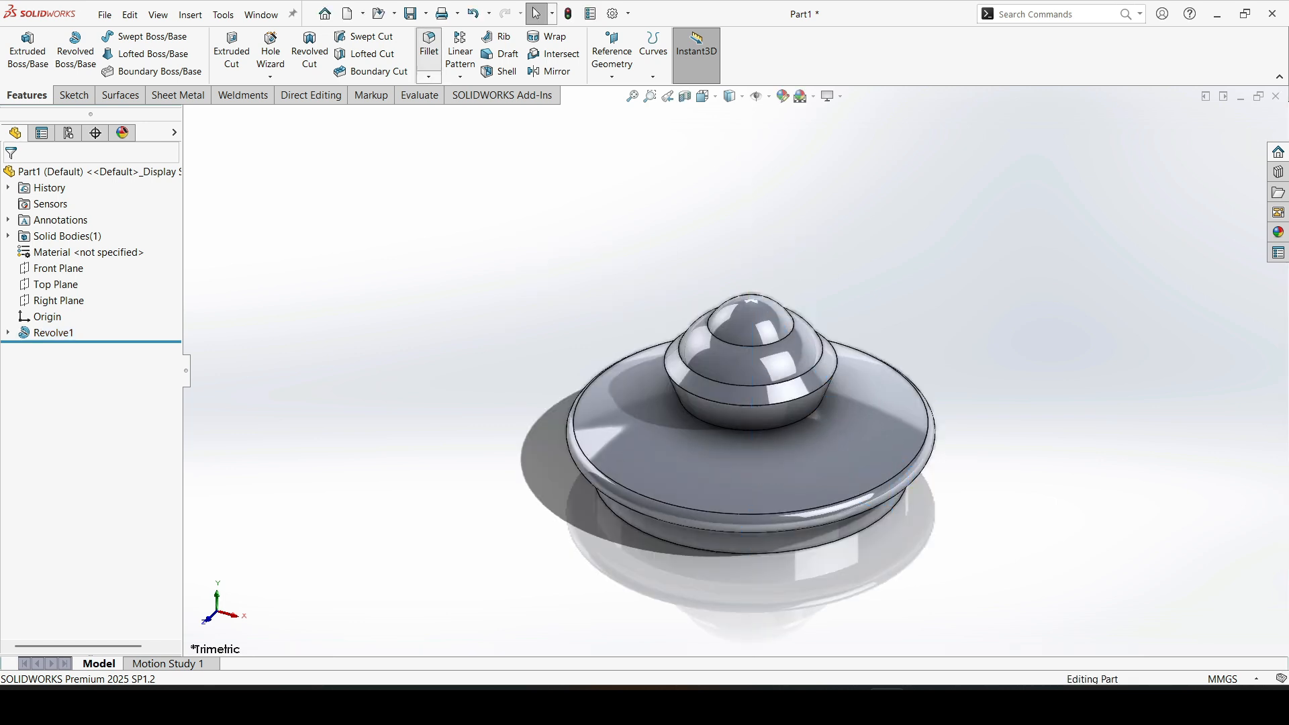
Step: Fillet the knob's two upper circular edges, its junction with the lid, and the junction beneath the rim with a 1 mm radius
left_click(428, 44)
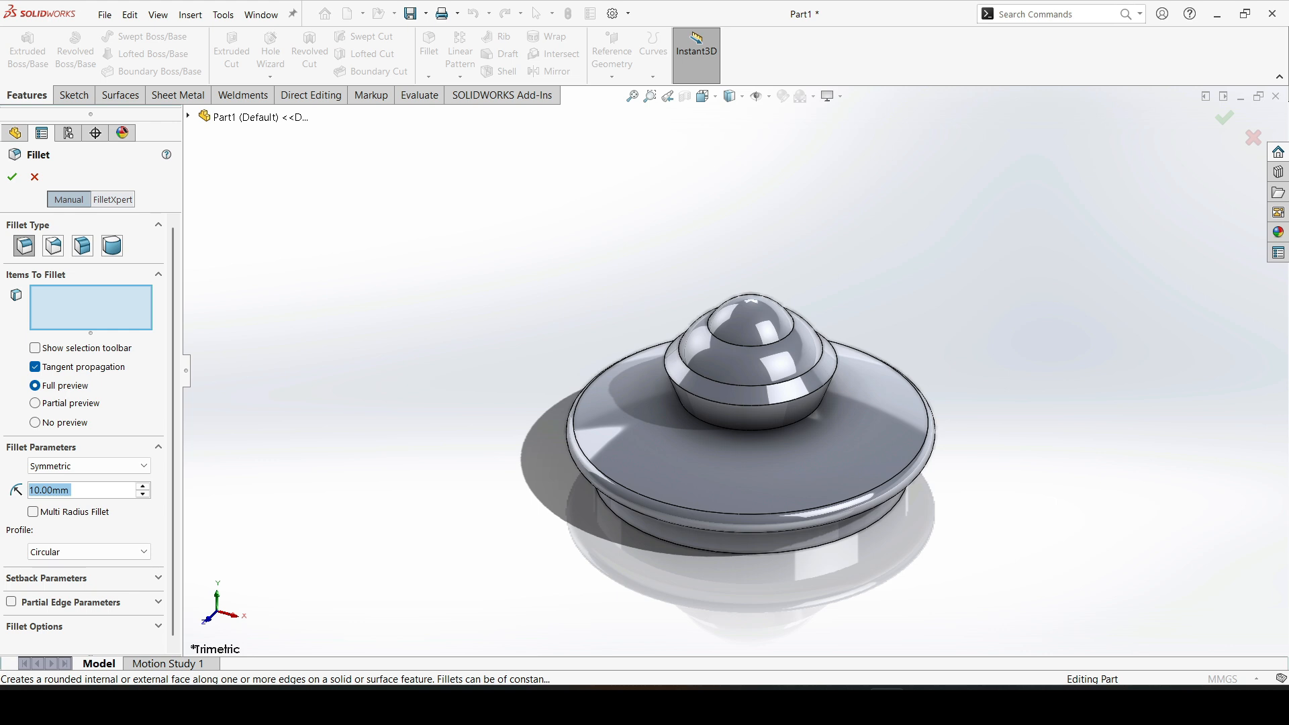
key("Return")
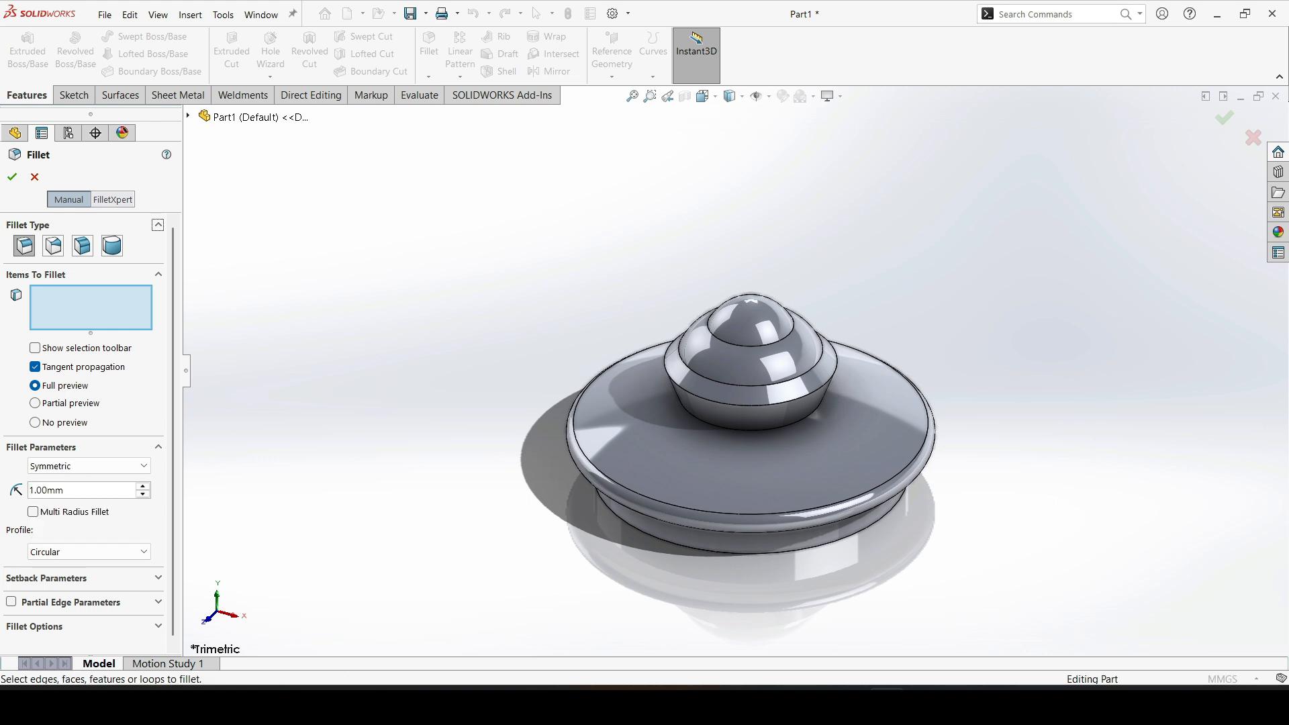
scroll(750, 349, "down", 2)
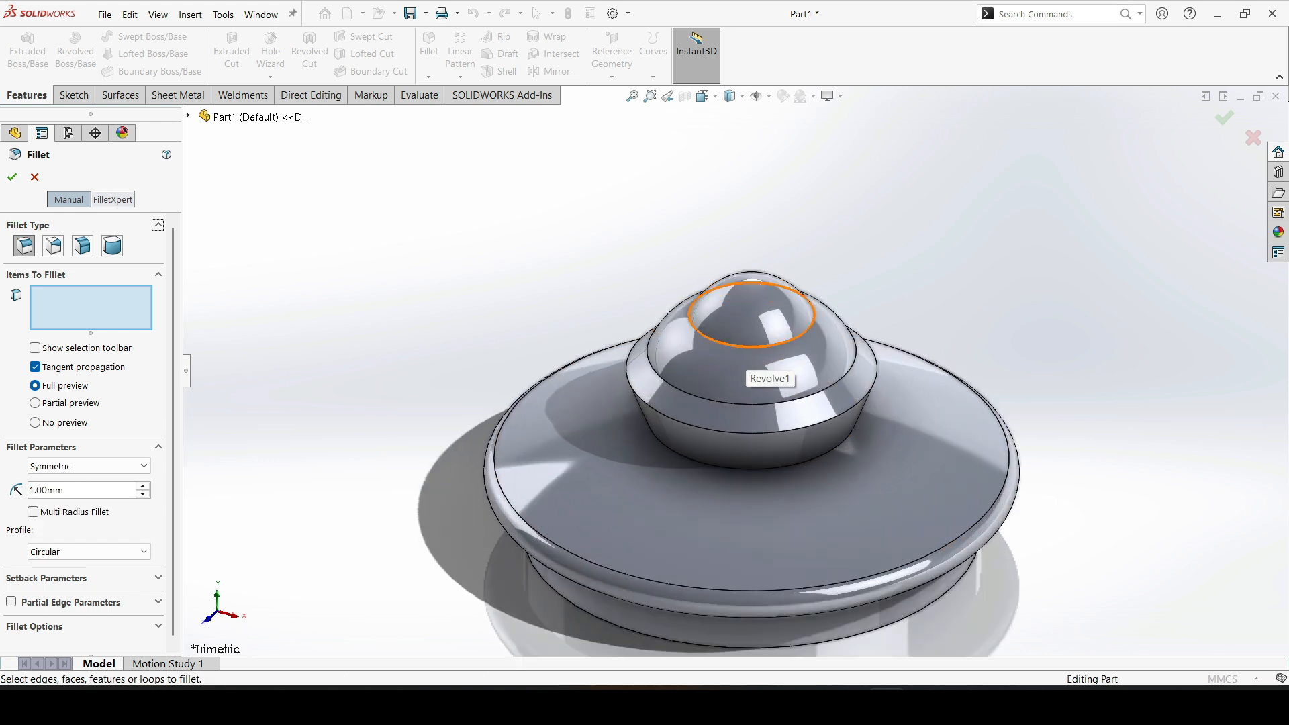
left_click(750, 346)
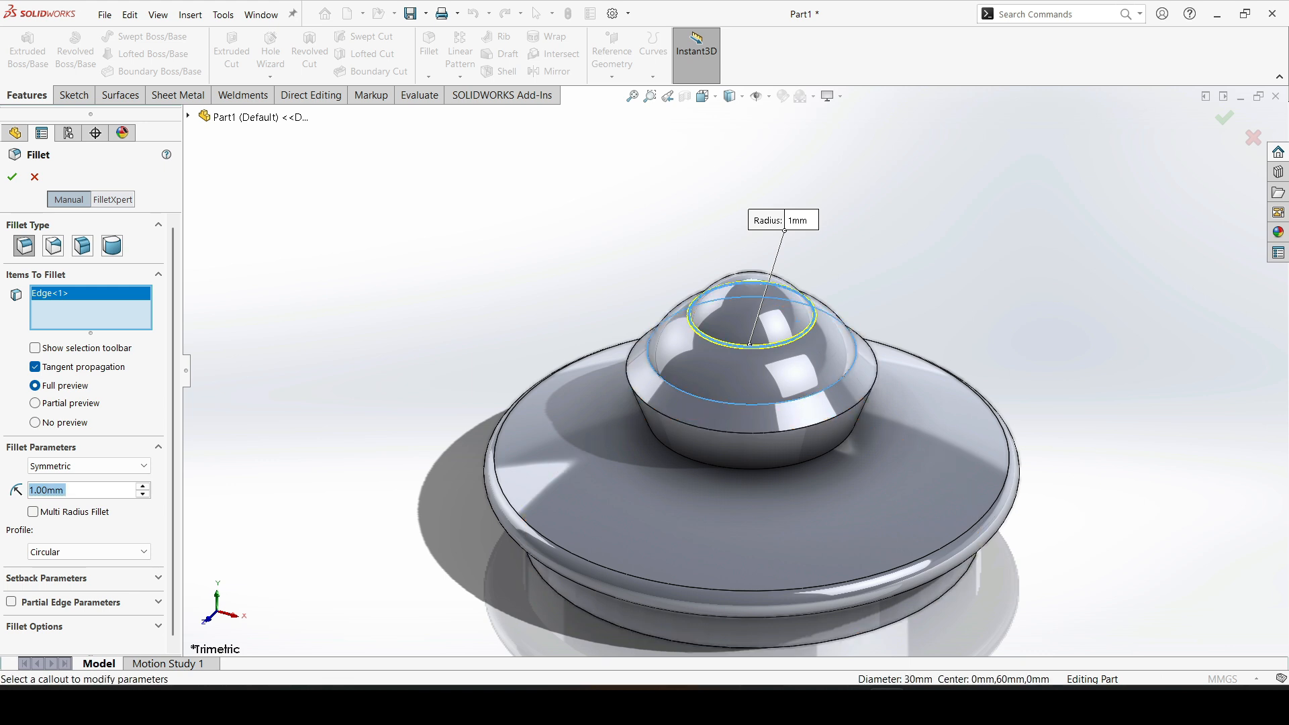
left_click(750, 404)
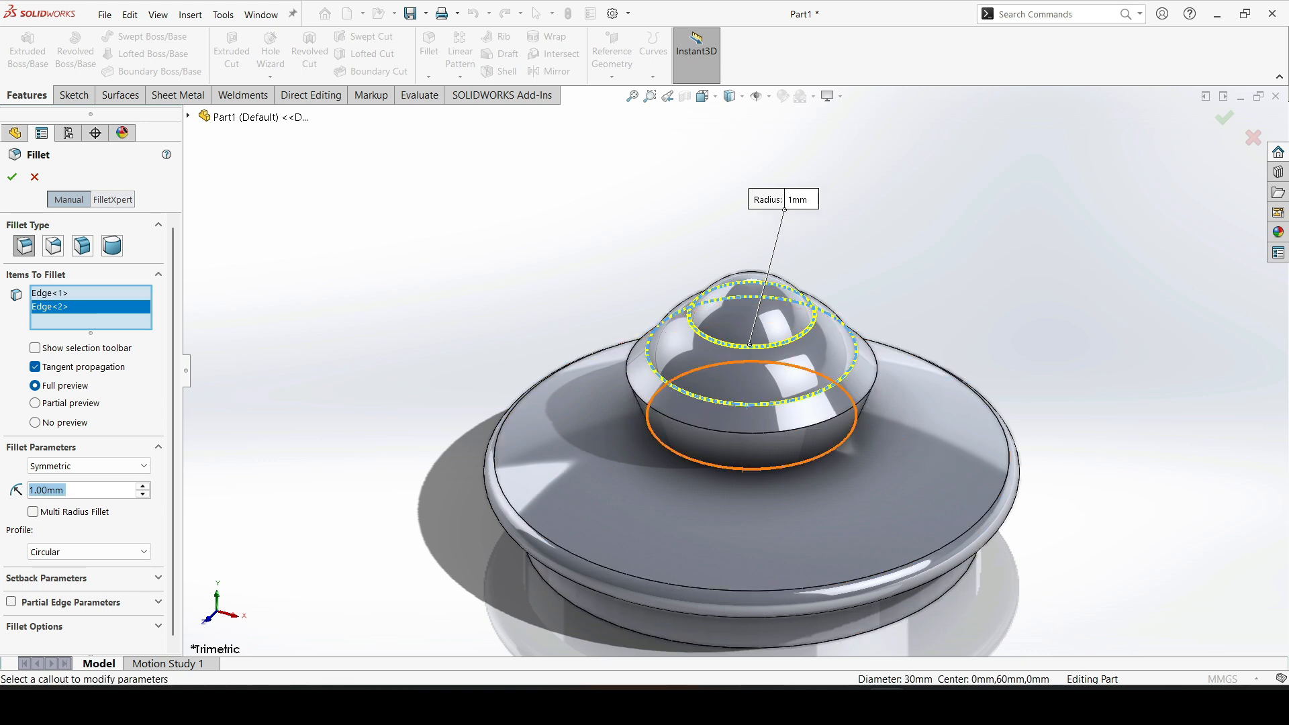
left_click(743, 470)
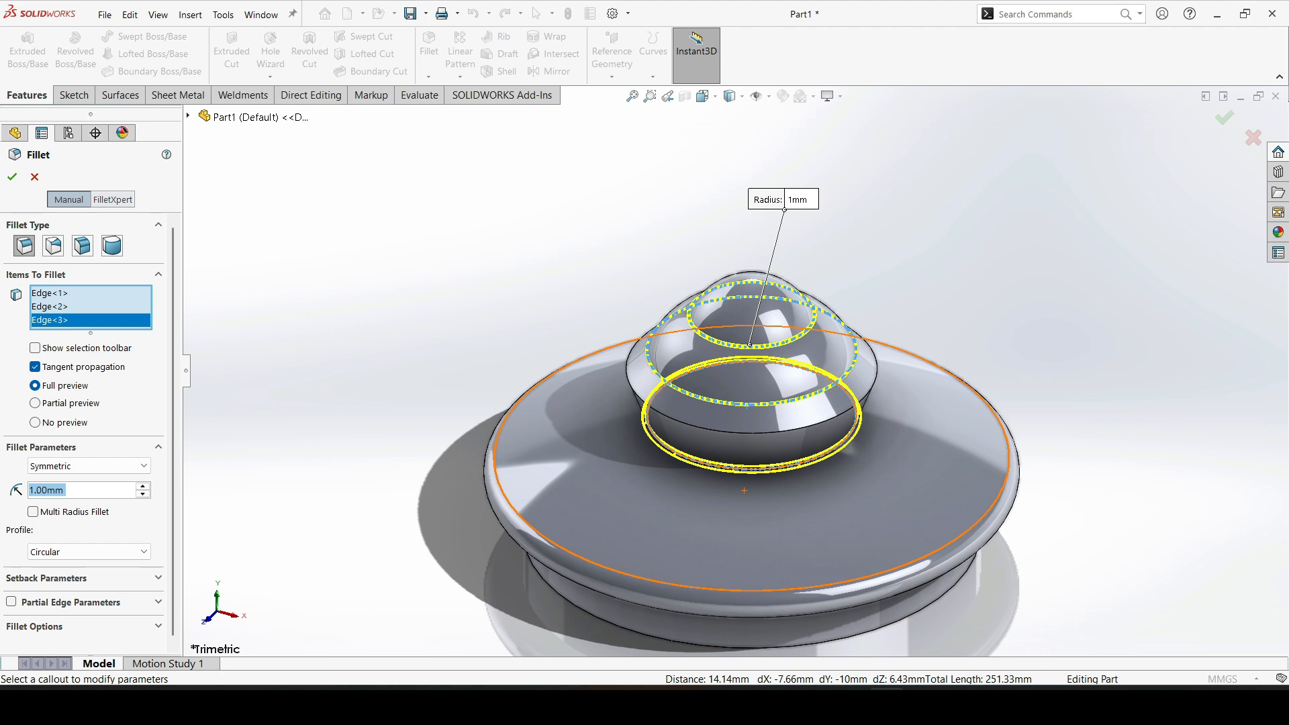
middle_click_drag(744, 490, 771, 383)
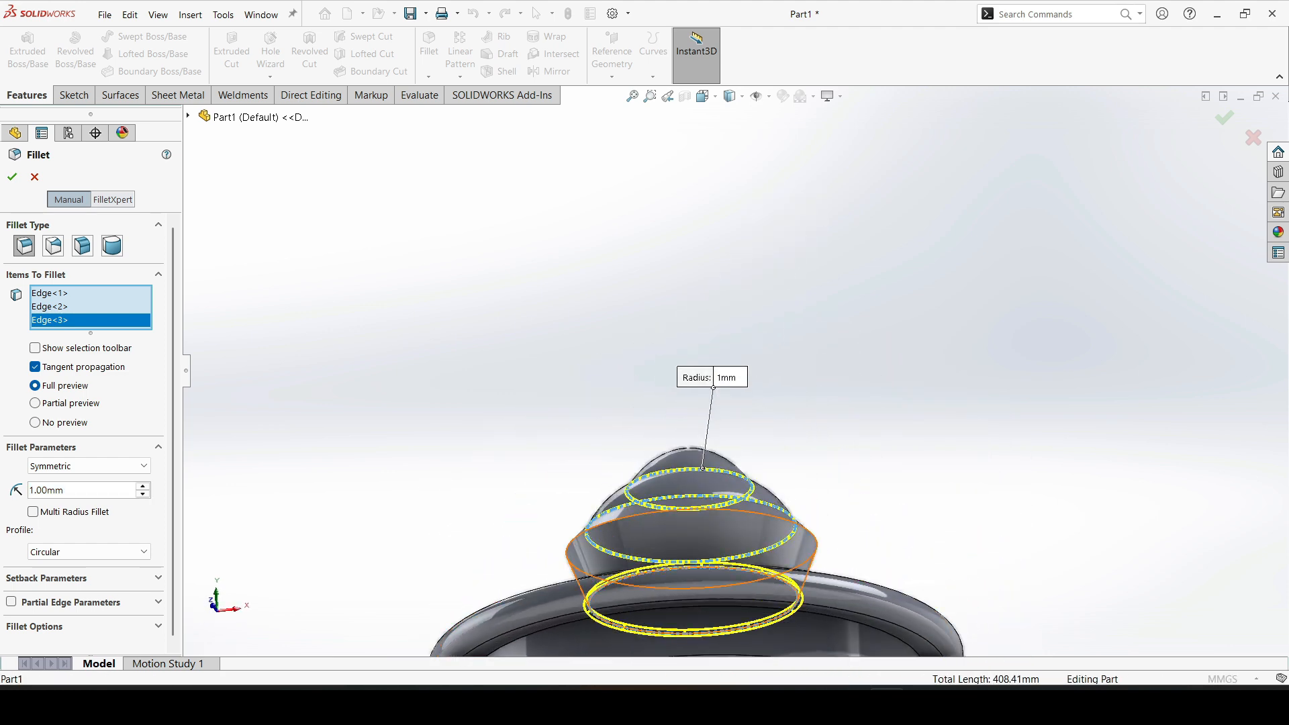
left_click(589, 621)
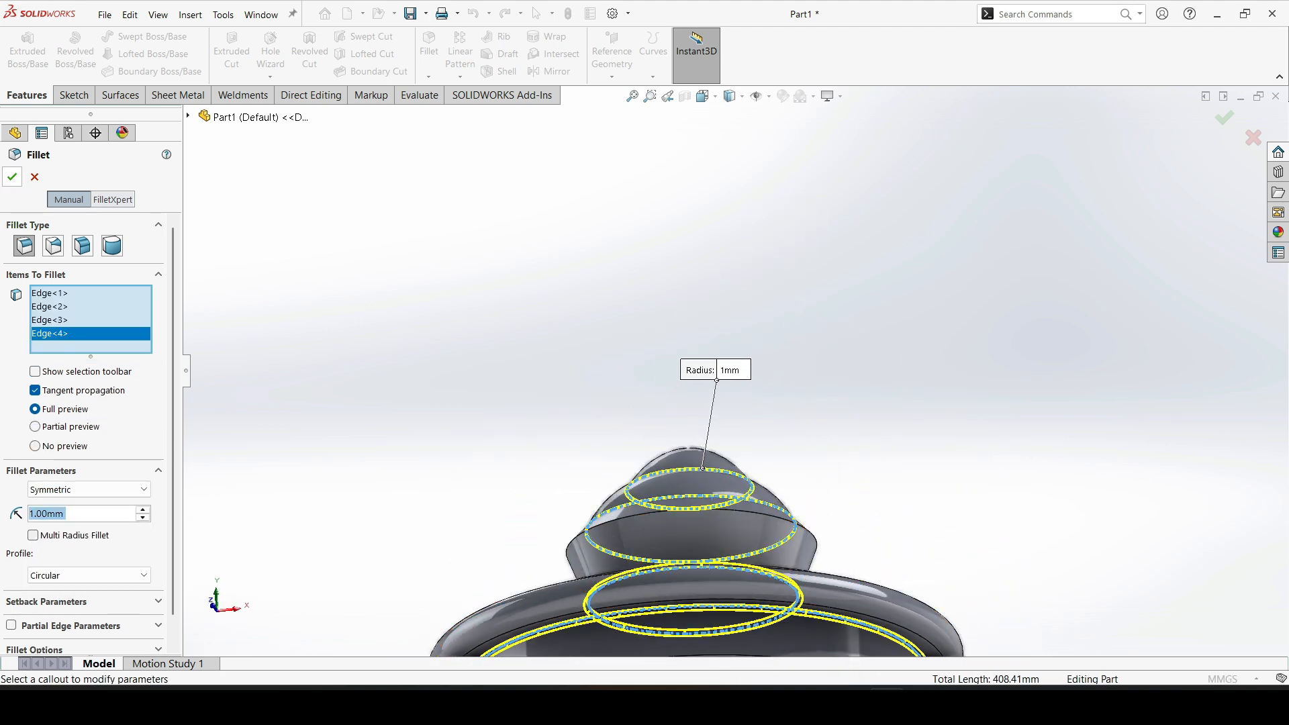
key("Return")
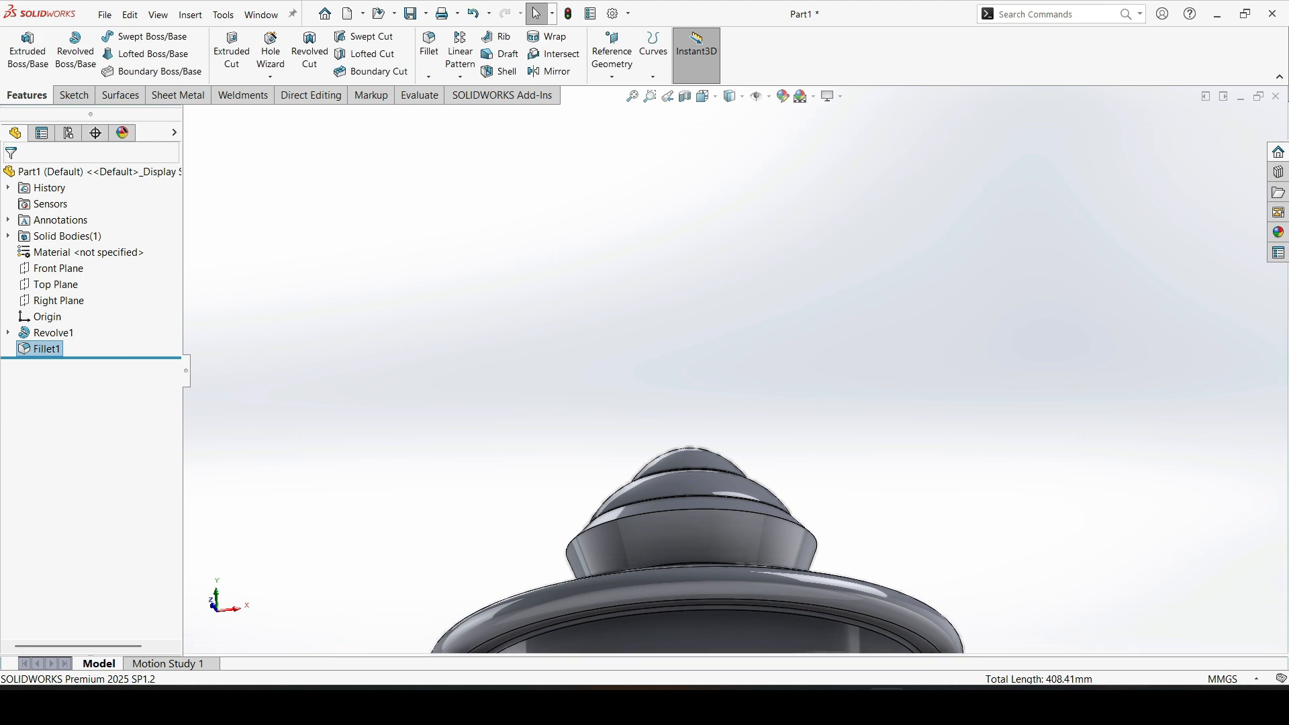
Step: Shell the lid to a 2.5 mm wall thickness, removing the flat bottom face
scroll(736, 376, "up", 6)
middle_click_drag(731, 430, 727, 510)
left_click(502, 71)
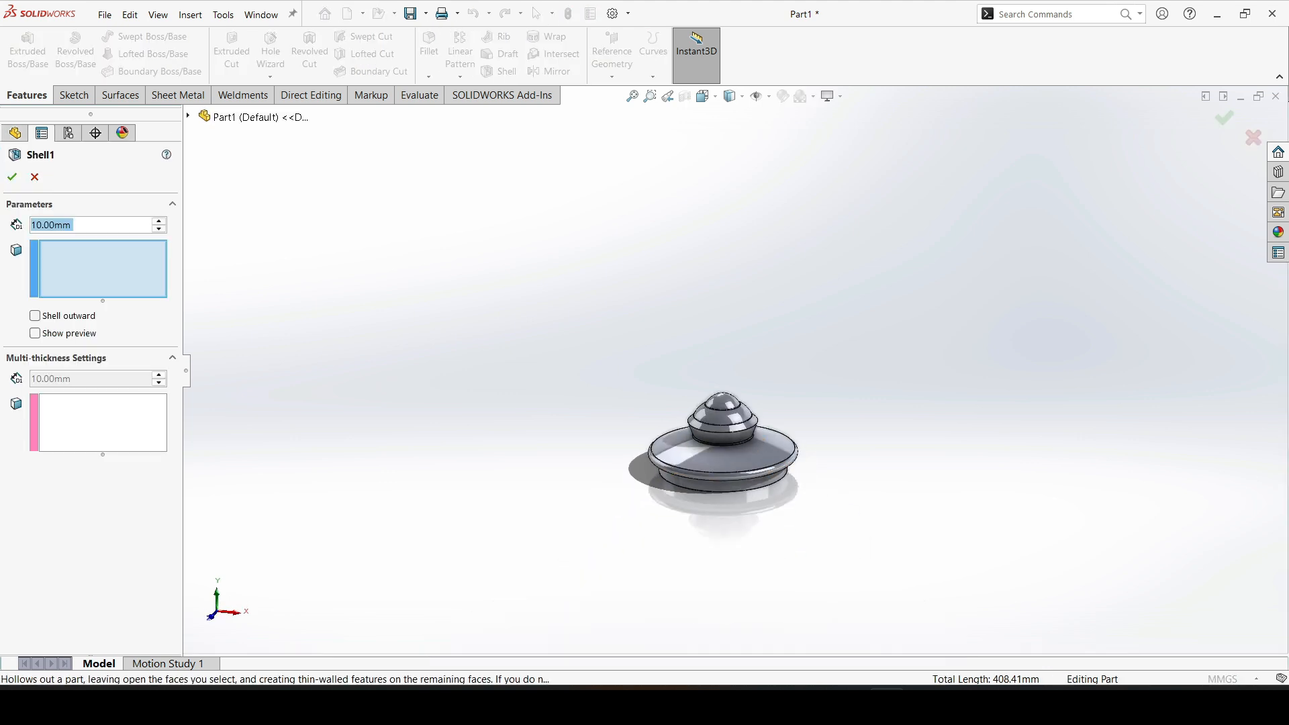
key("BackSpace")
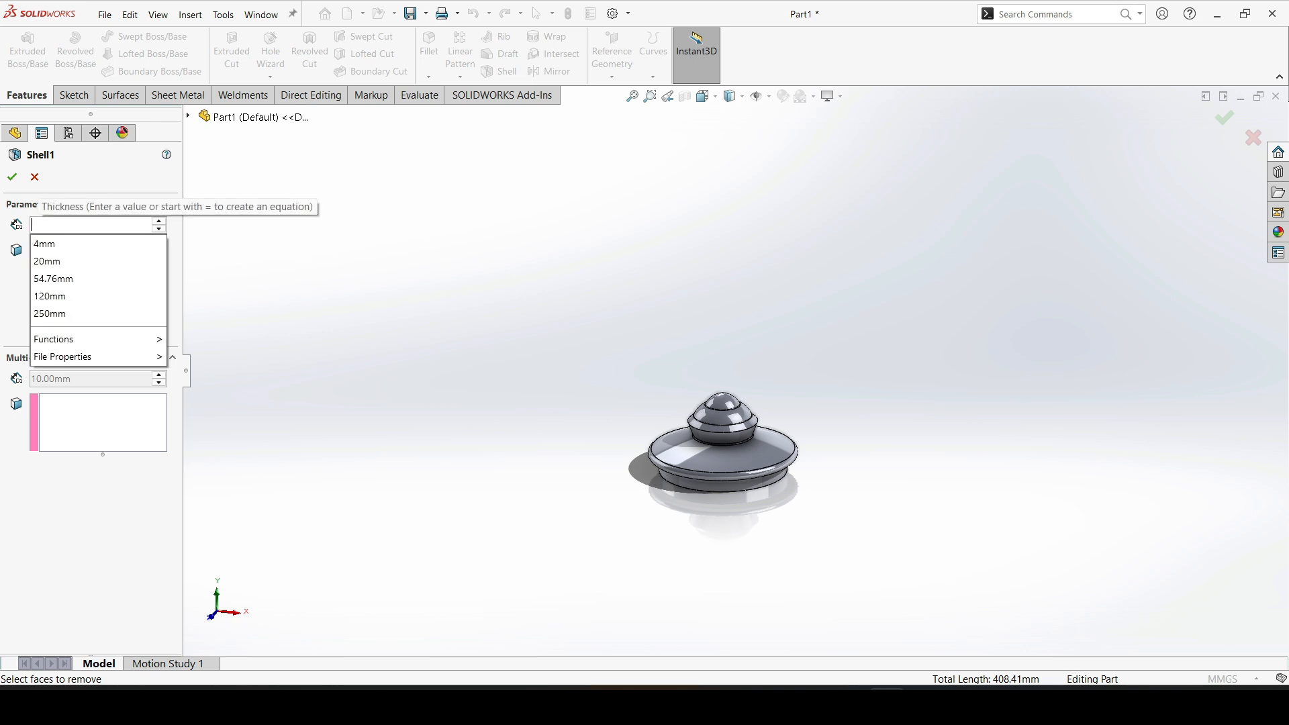
type("2.")
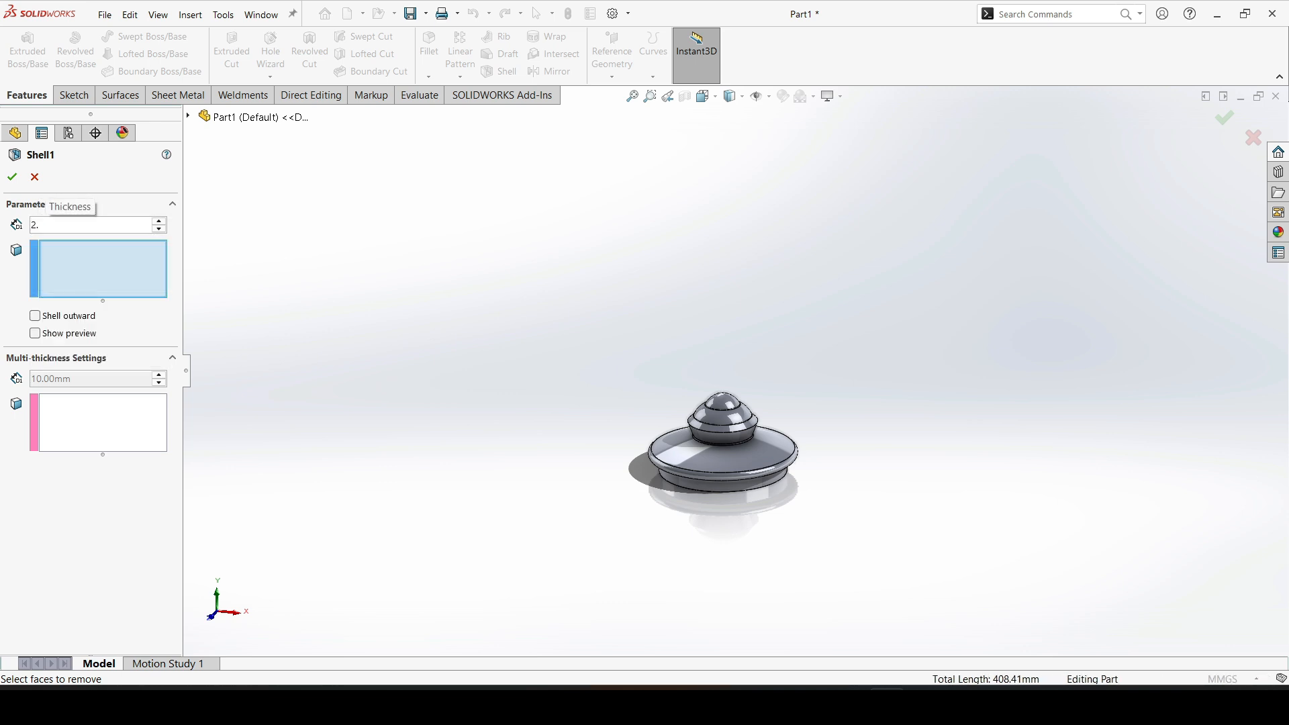
type("5")
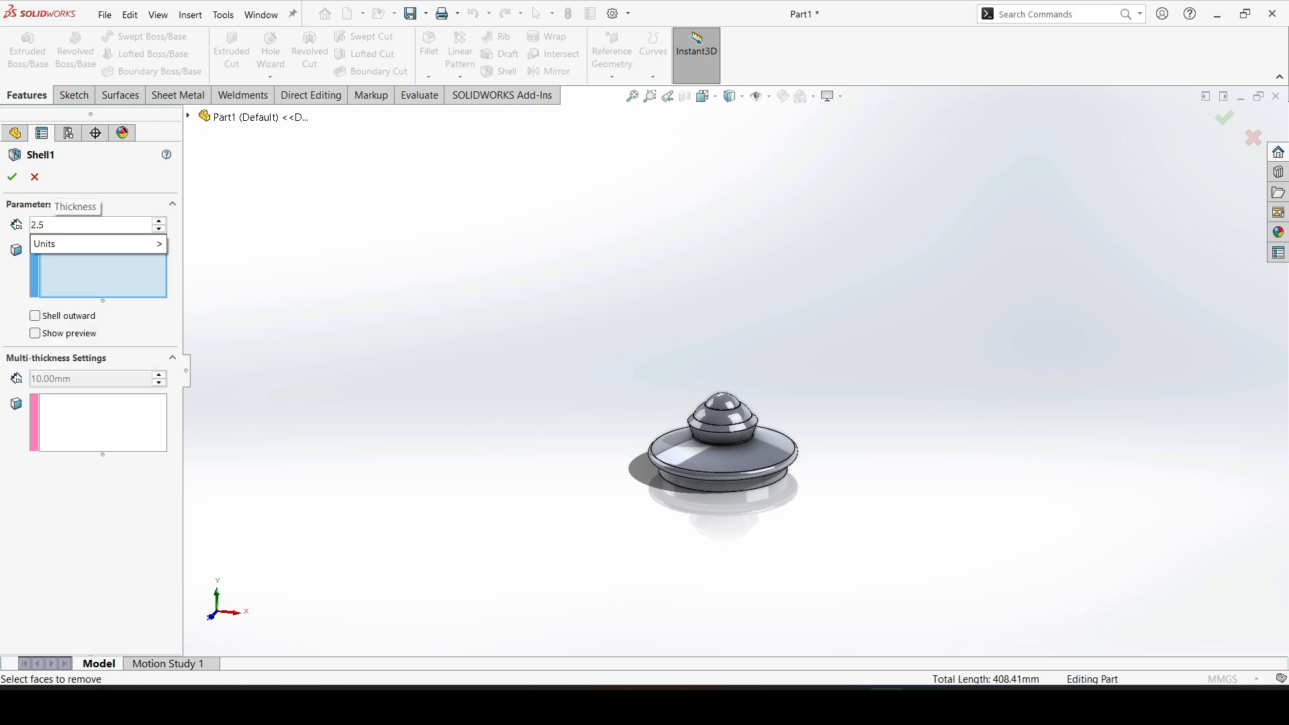
key("Return")
middle_click_drag(732, 571, 717, 466)
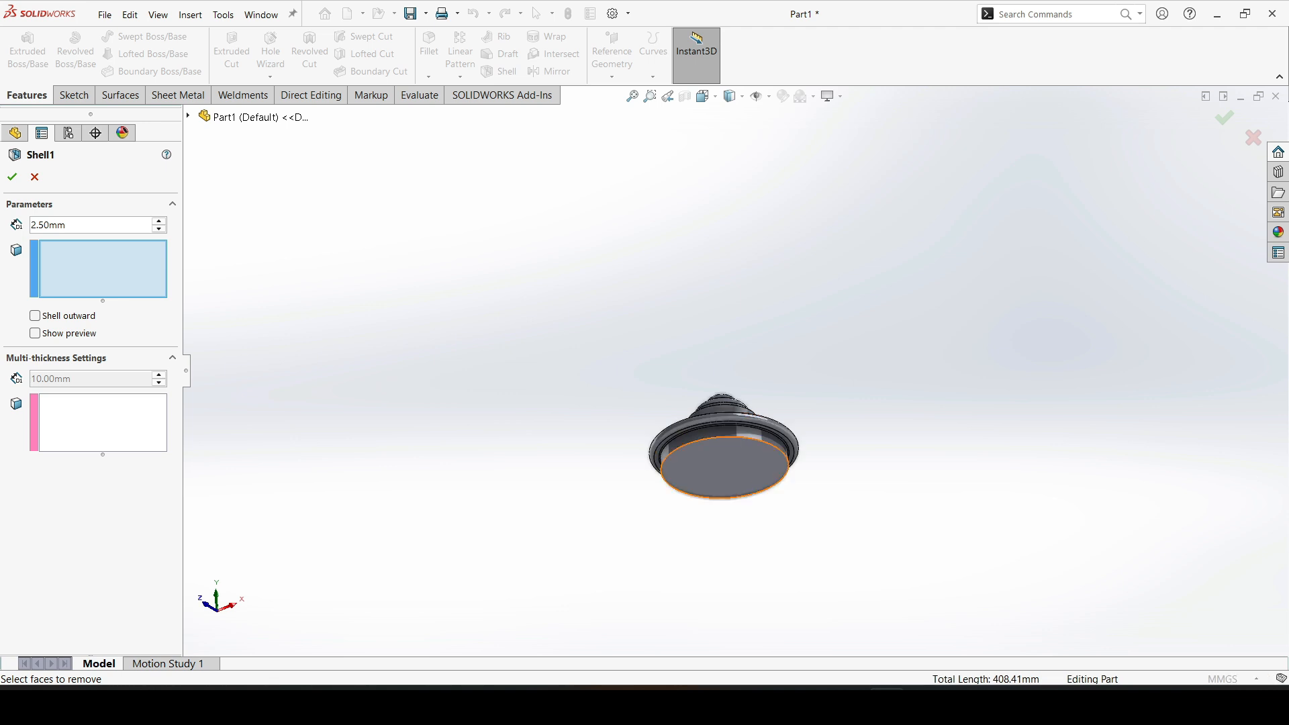
left_click(724, 468)
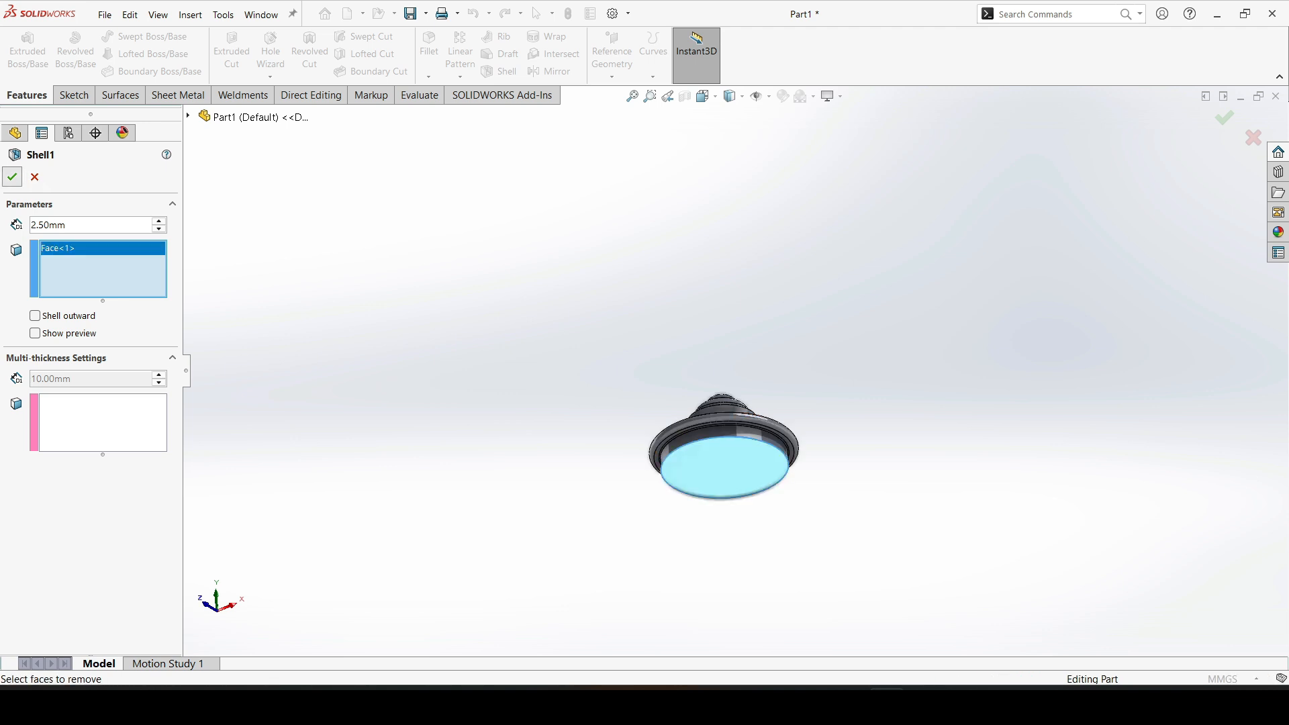
key("Return")
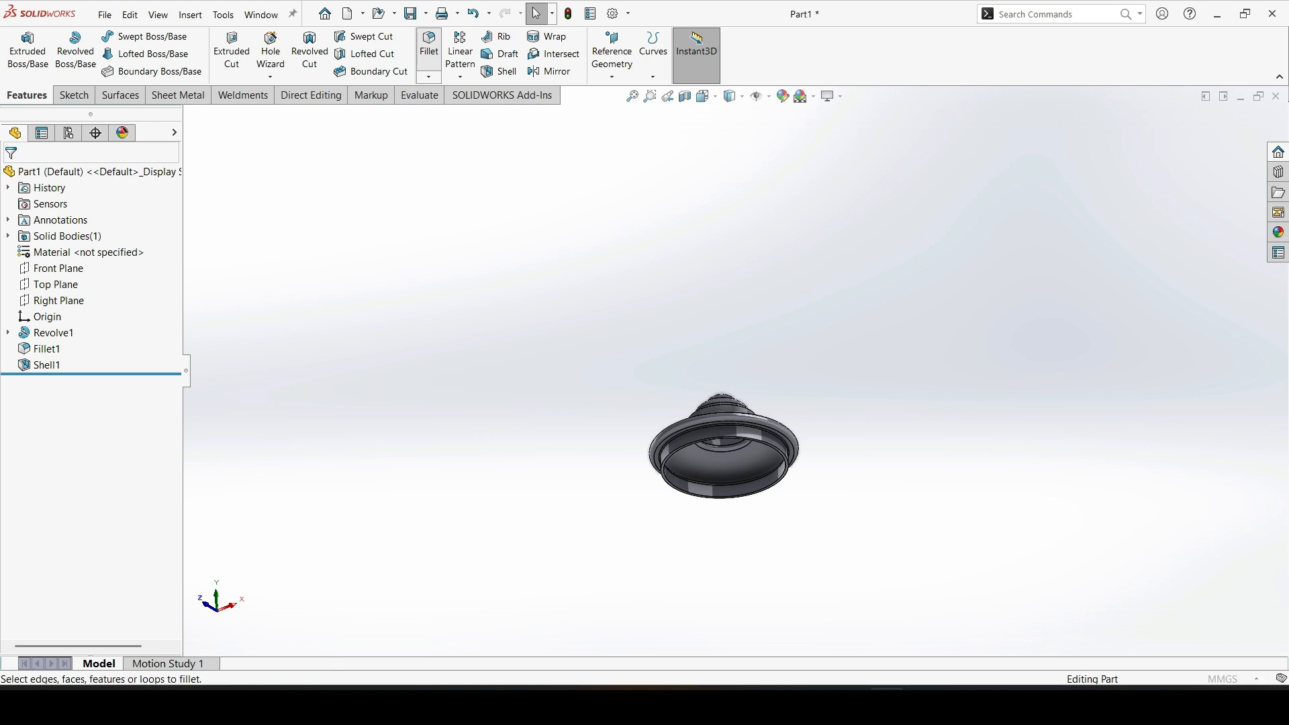
Step: Add a full round fillet to the base ring's bottom annular face, using its inner and outer walls as the side faces
left_click(429, 44)
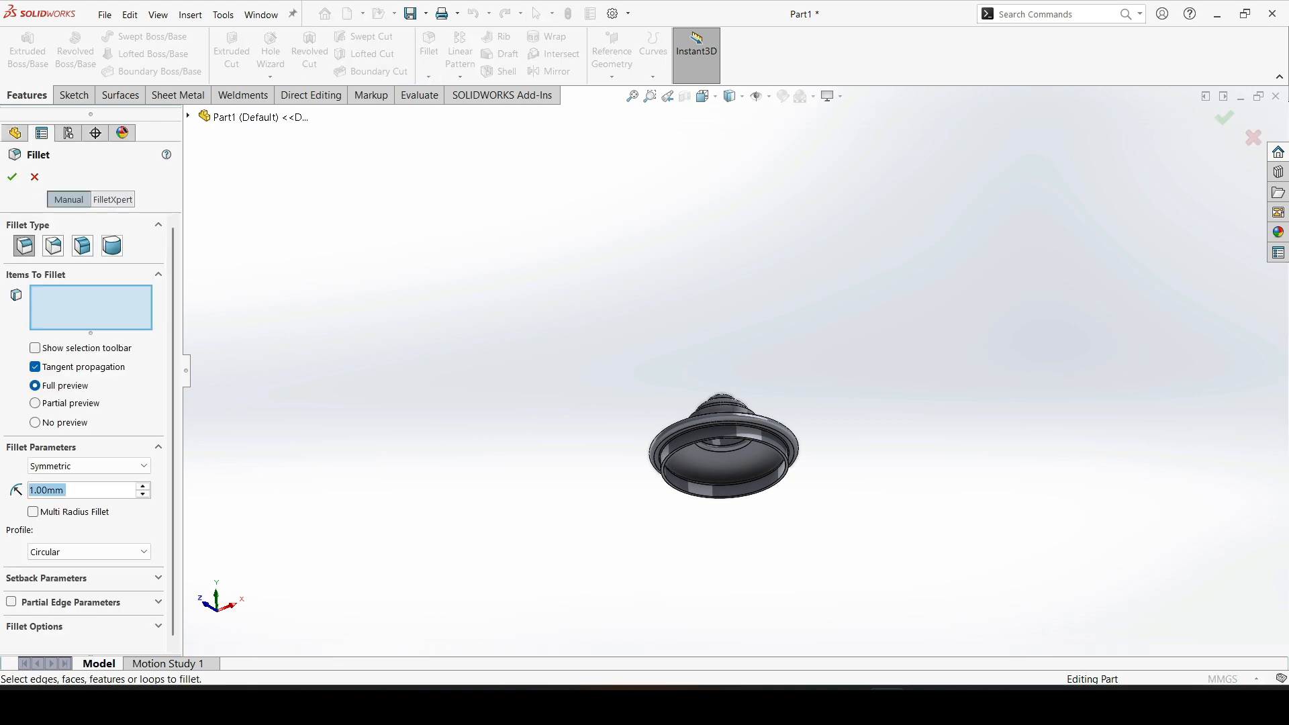
left_click(112, 246)
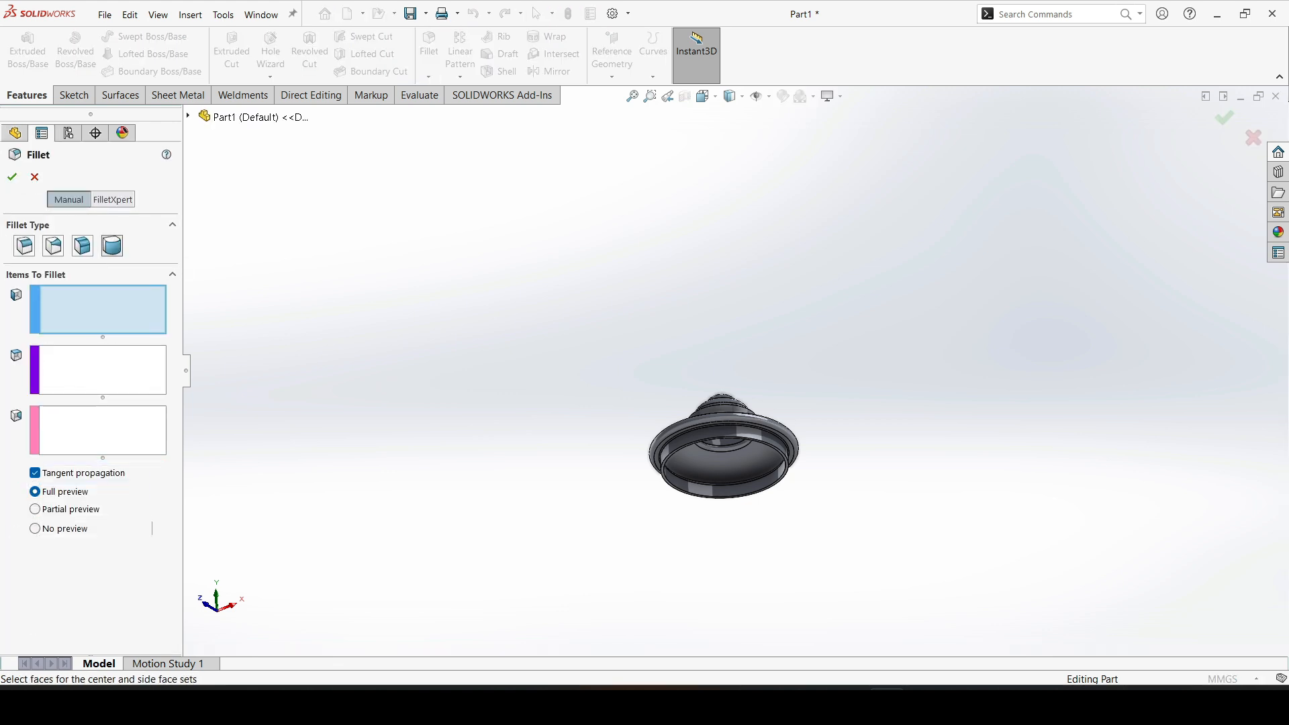
middle_click_drag(688, 493, 658, 463)
scroll(653, 495, "down", 8)
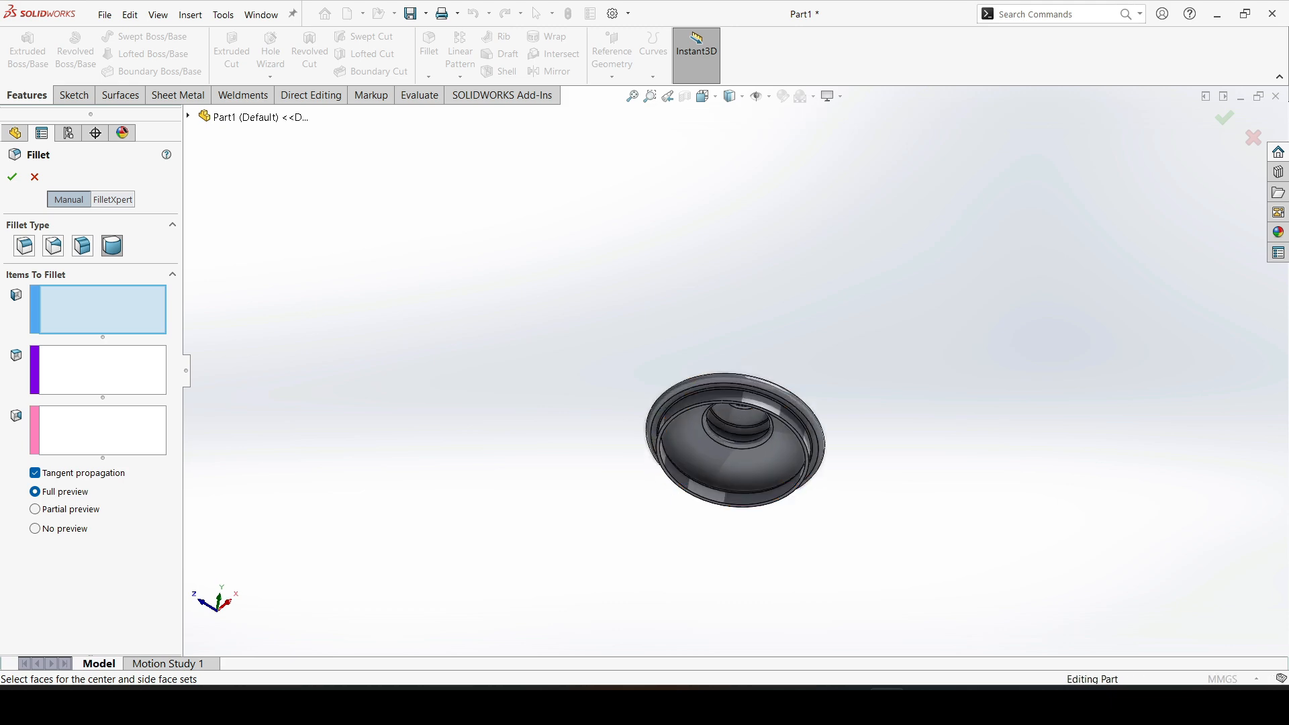
left_click(748, 436)
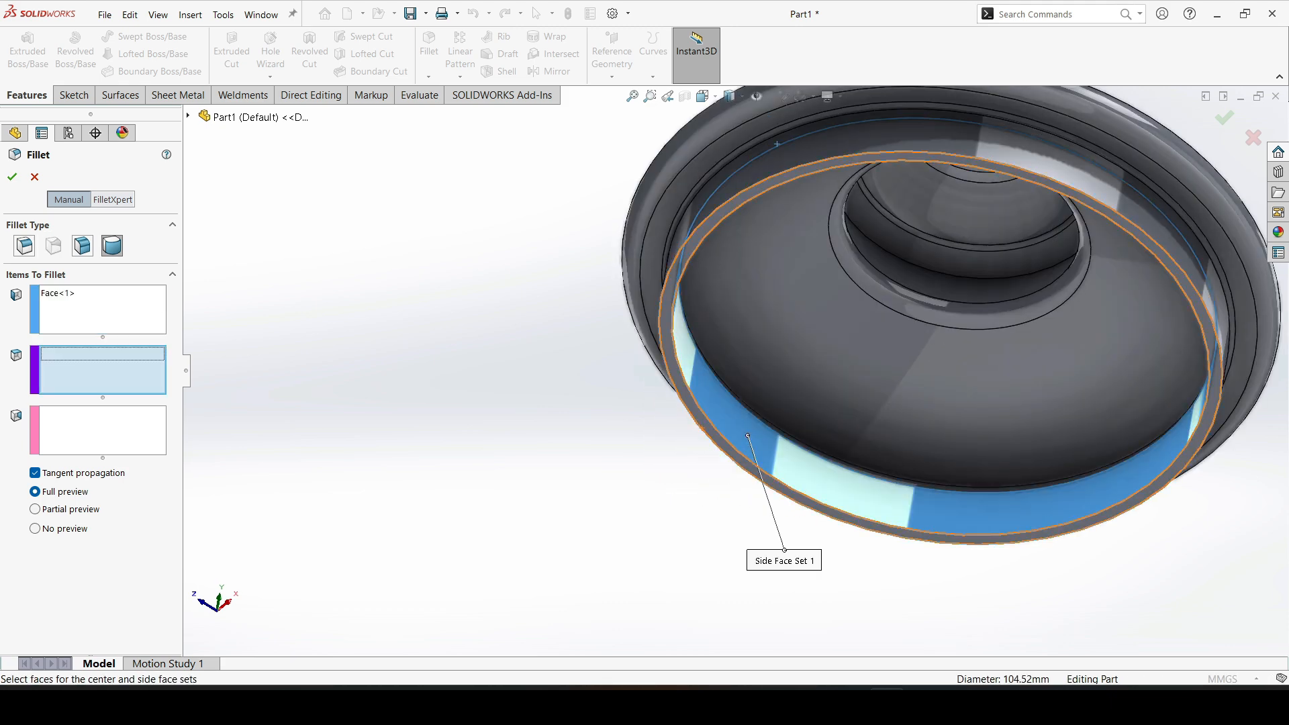
left_click(704, 424)
left_click(102, 431)
scroll(736, 371, "up", 2)
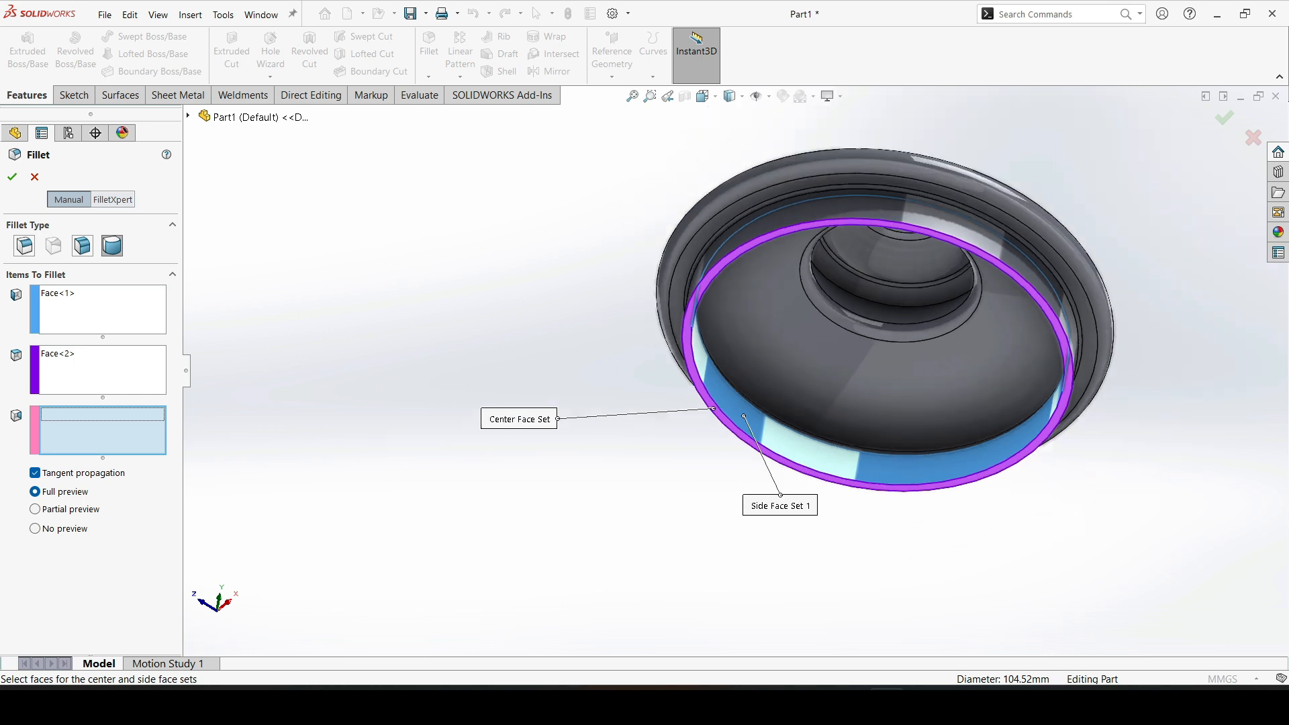
middle_click_drag(685, 383, 753, 377)
scroll(753, 377, "down", 2)
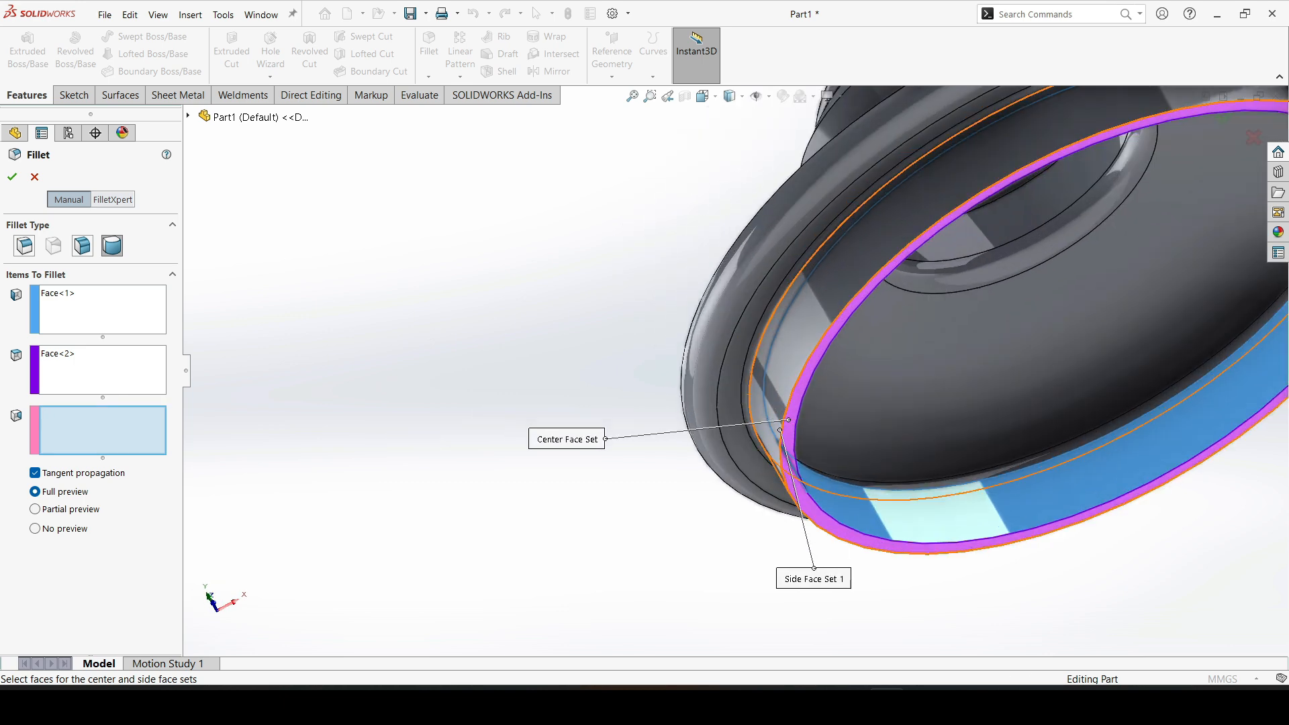
left_click(788, 360)
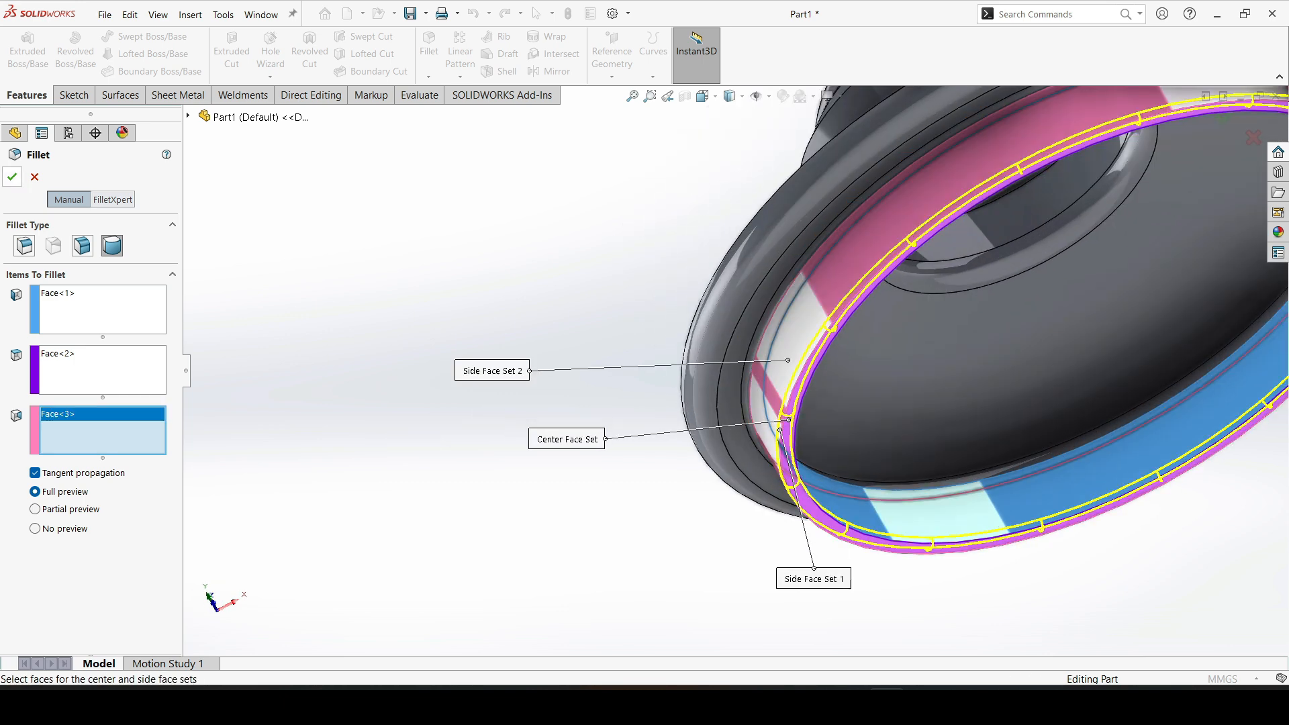
left_click(12, 177)
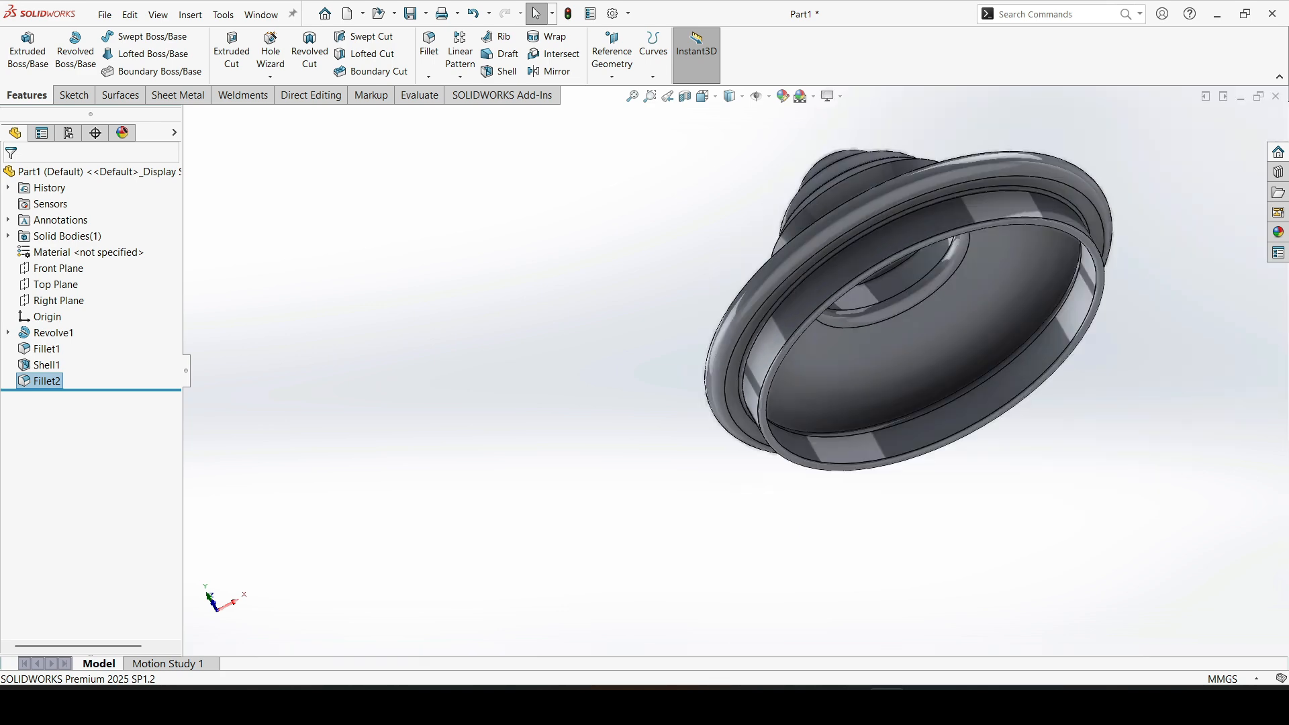
Step: Apply the reflective green glass appearance from the Glass Gloss category to the whole part
scroll(733, 363, "up", 4)
middle_click_drag(782, 341, 745, 419)
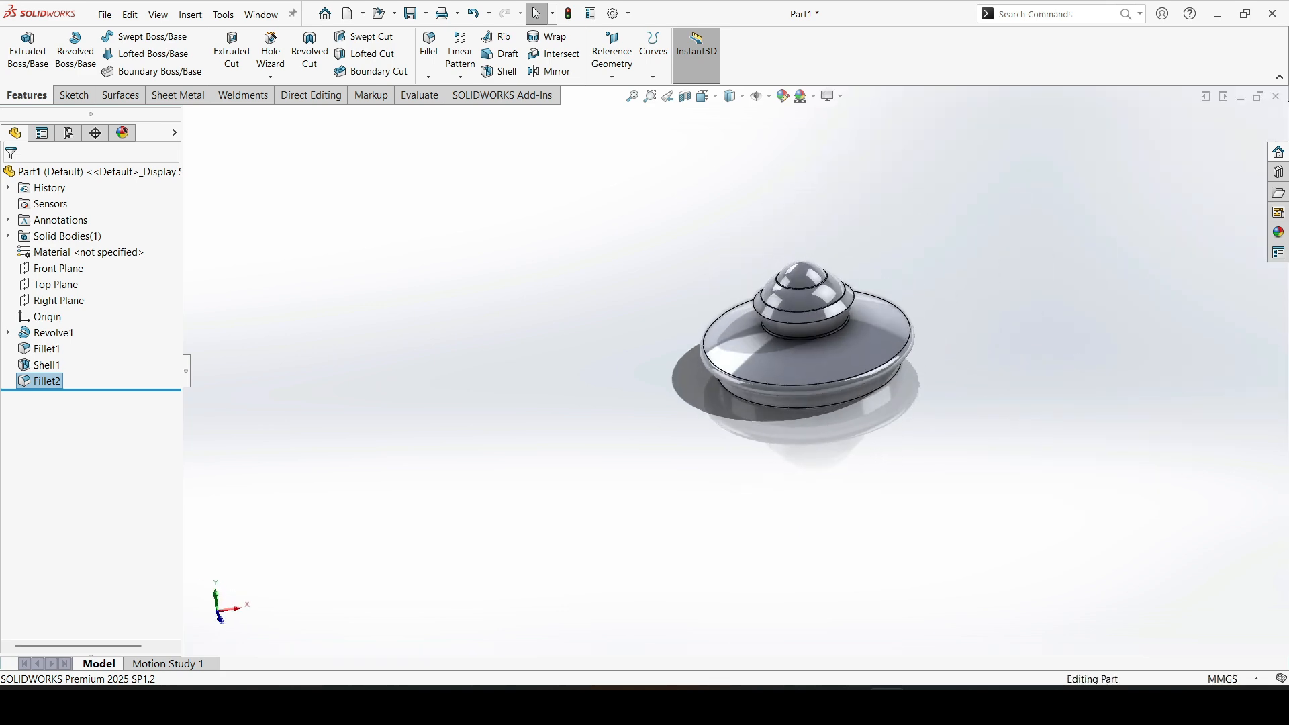
middle_click_drag(779, 318, 798, 331)
left_click(1278, 232)
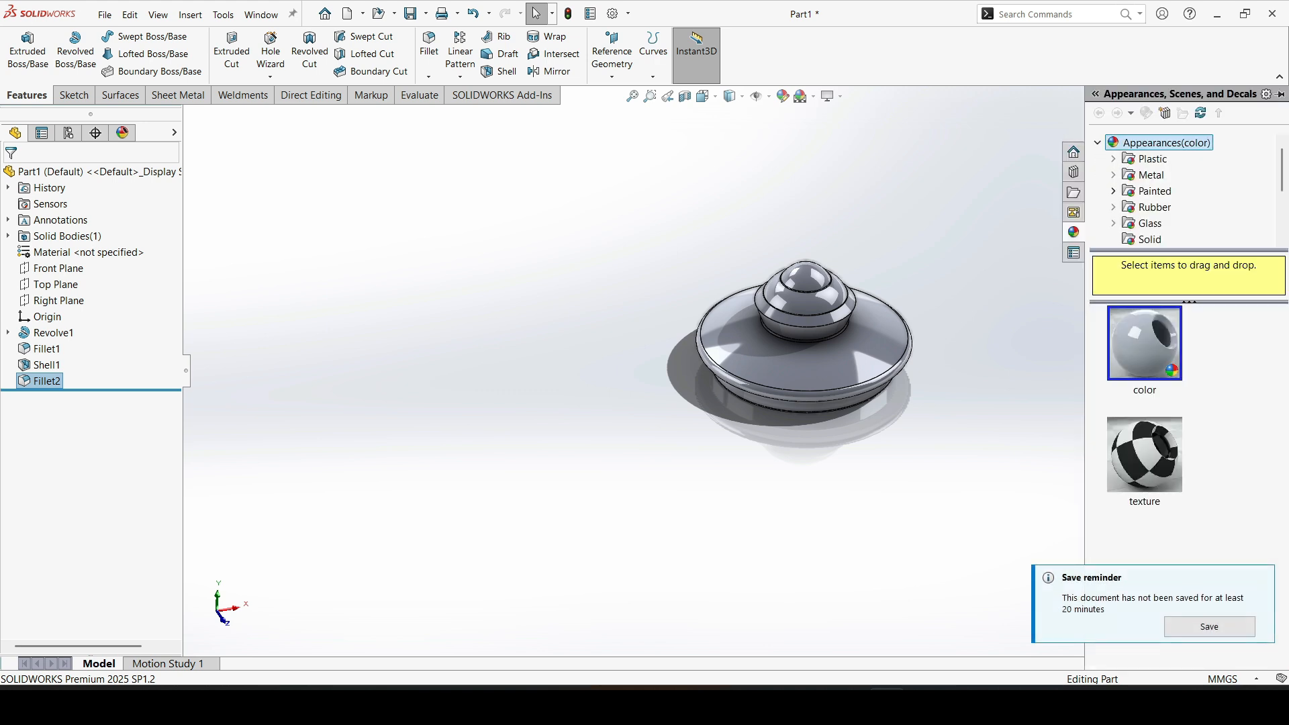
left_click(1112, 223)
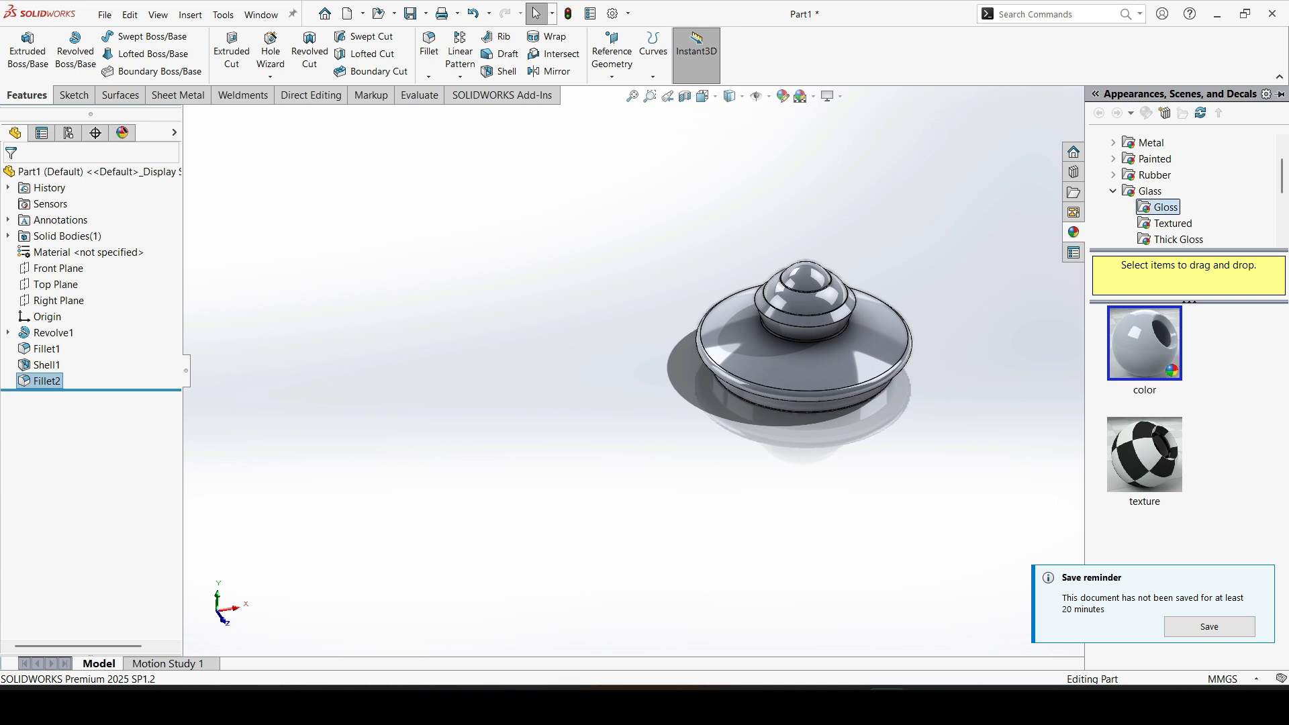
left_click(1164, 208)
scroll(1144, 477, "down", 7)
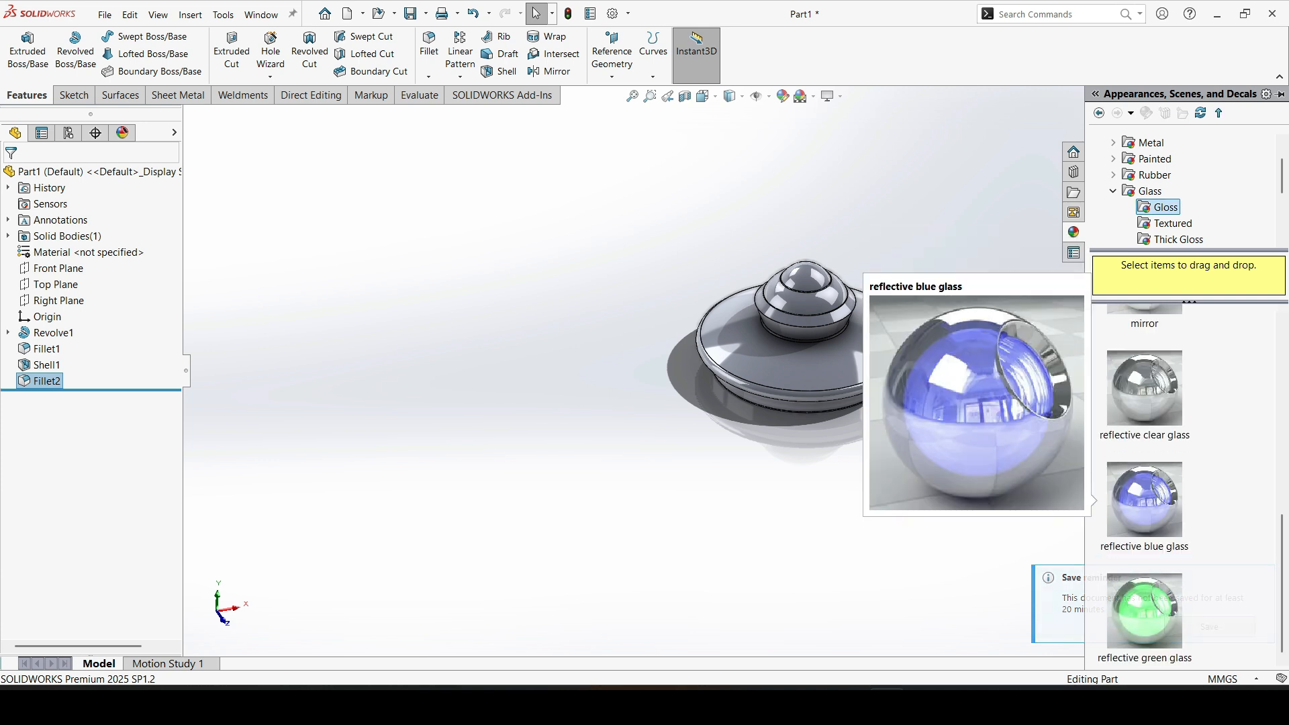
left_click(1145, 611)
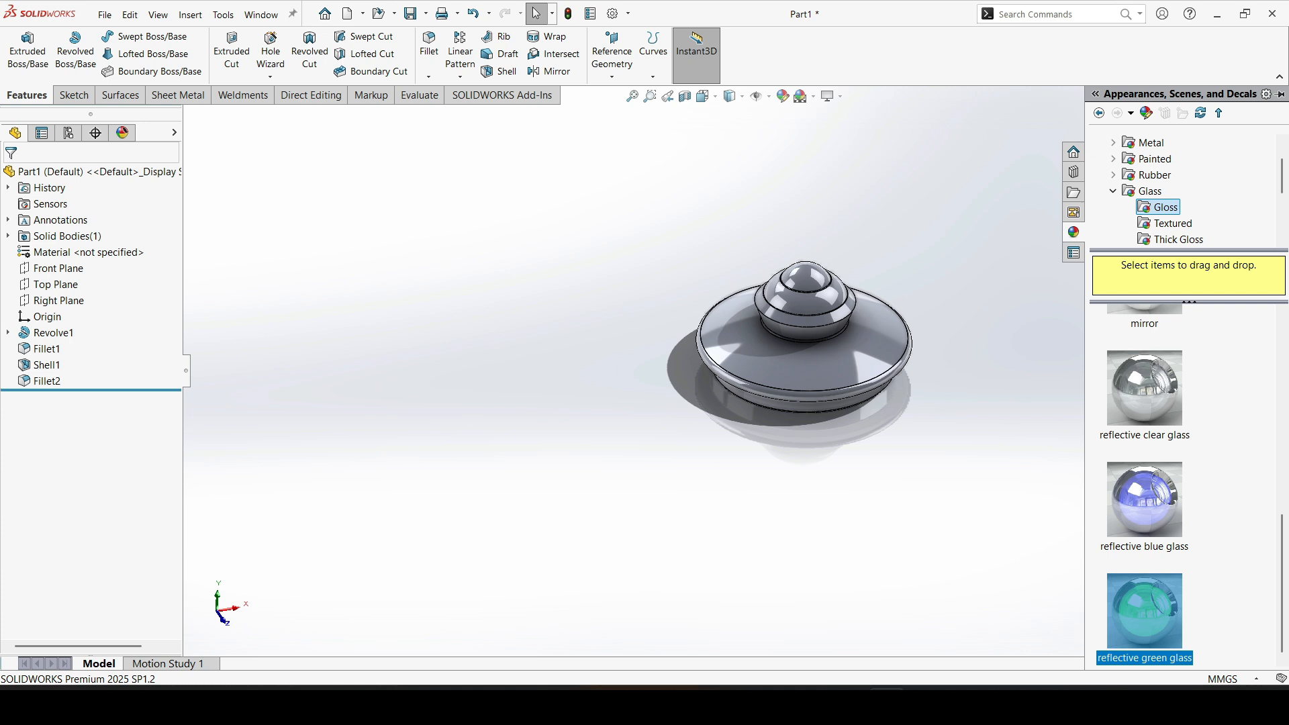
double_click(1144, 611)
left_click(974, 403)
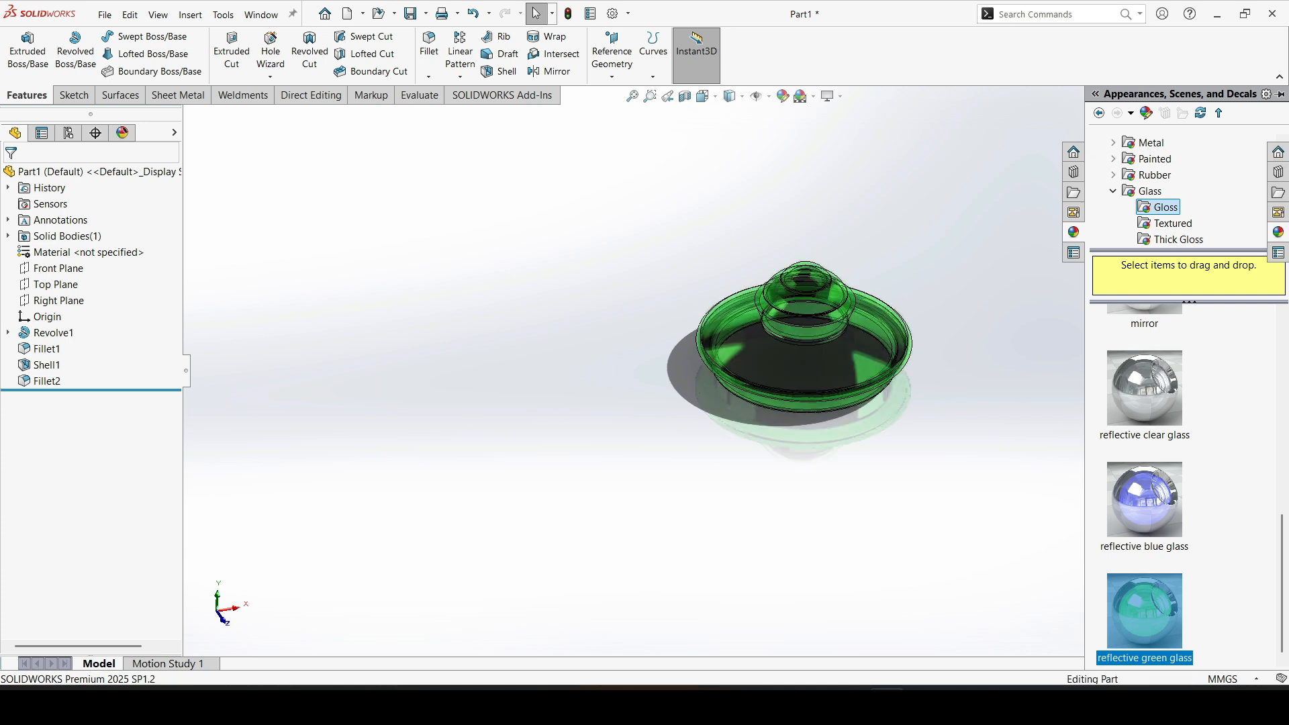
Step: Set the display style to shaded without edges and fit the whole lid in the view
left_click(732, 96)
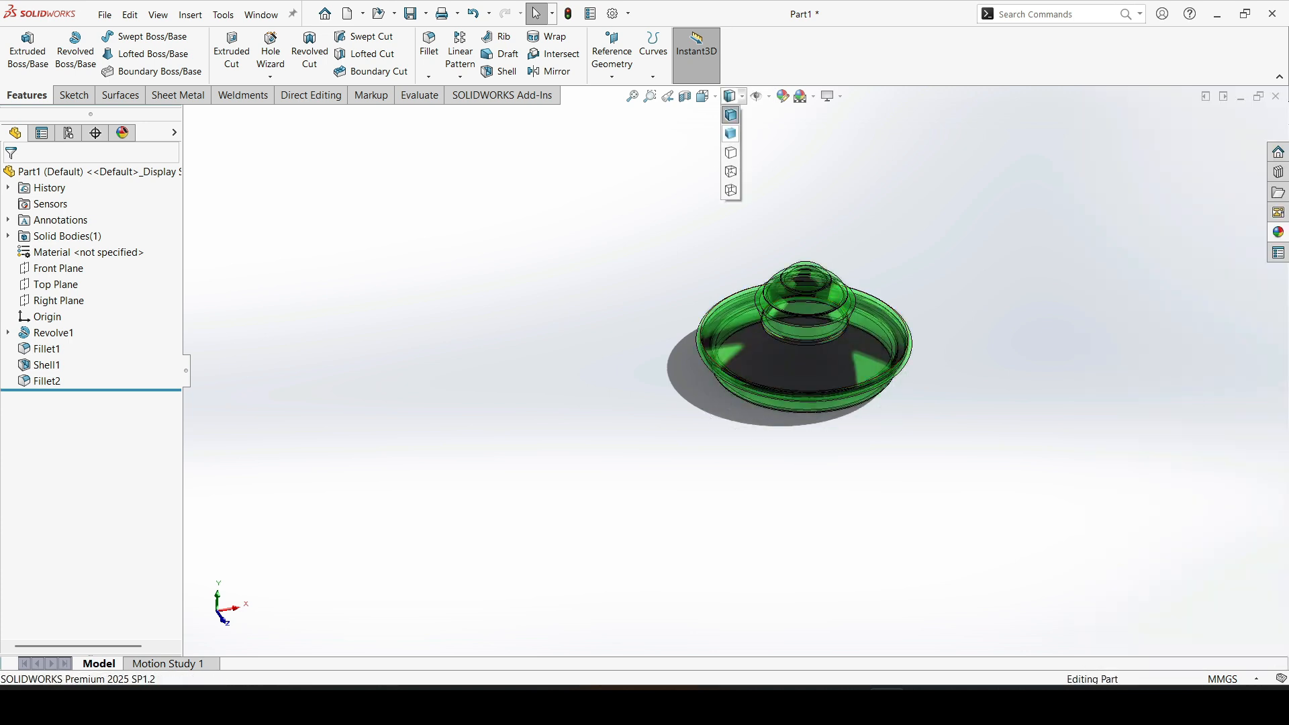
left_click(730, 133)
left_click(631, 96)
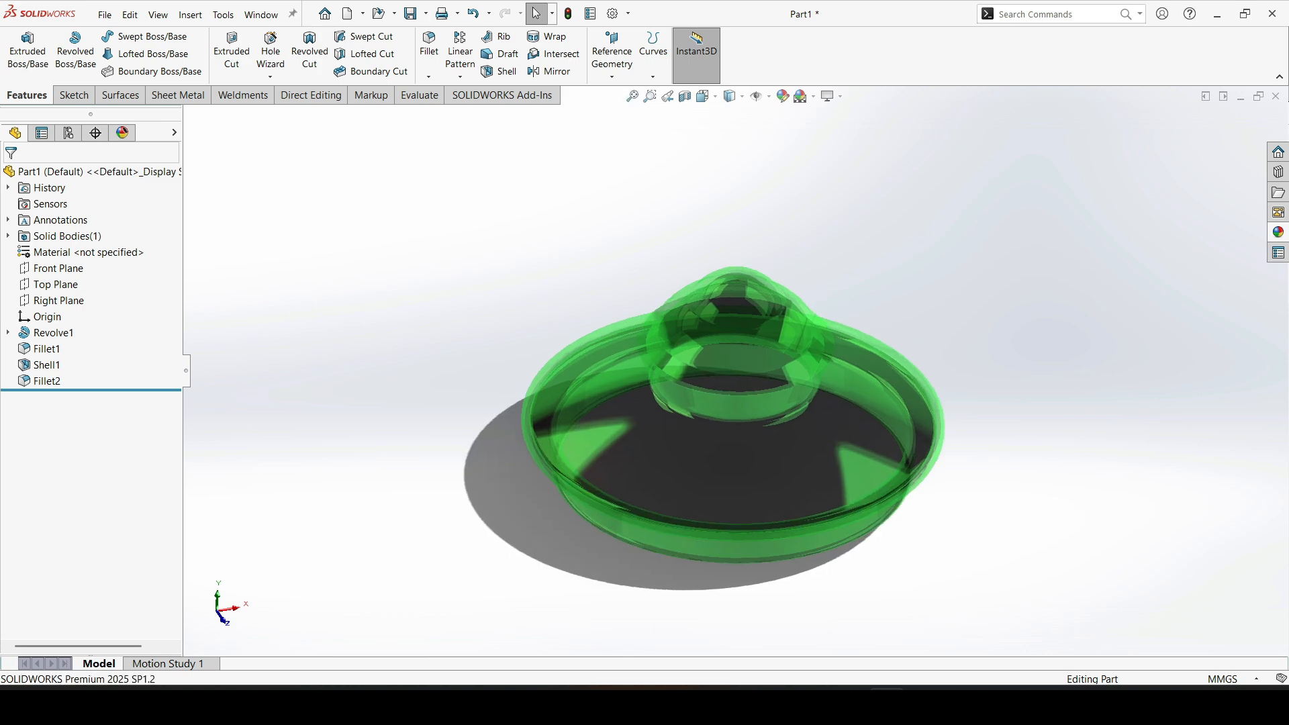
middle_click_drag(671, 430, 772, 396)
scroll(735, 433, "up", 2)
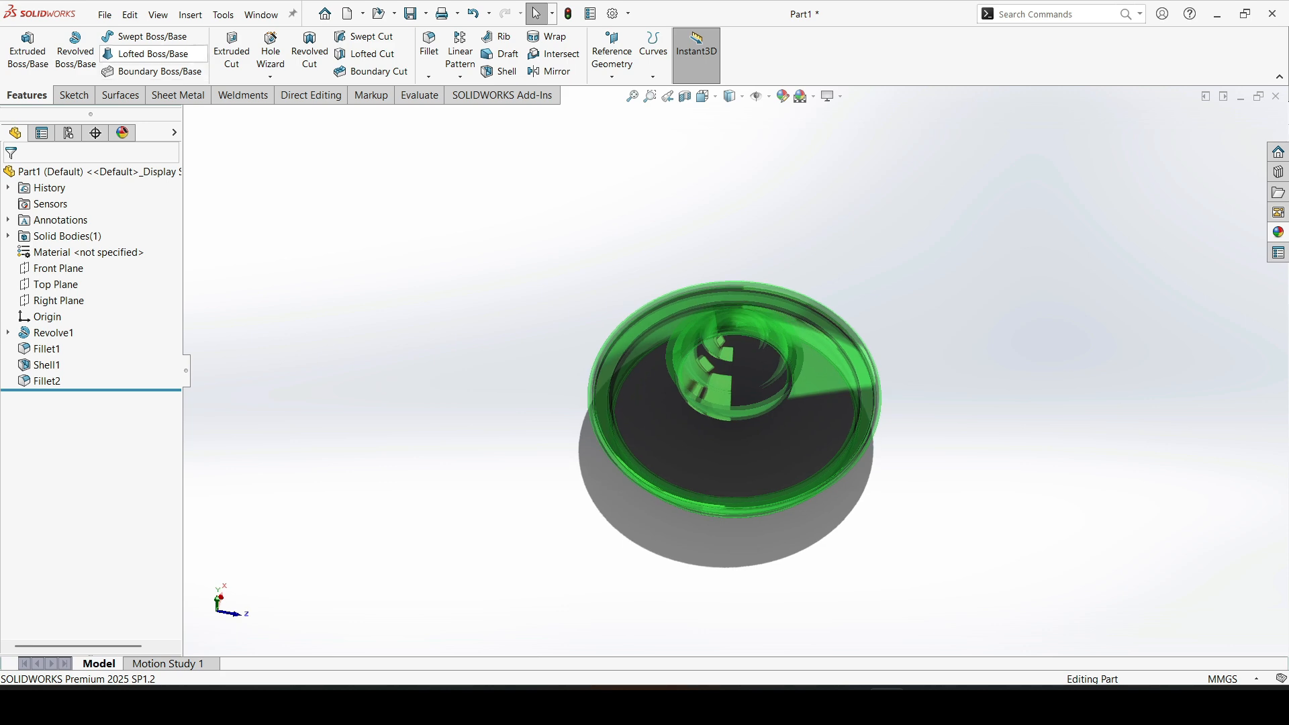
Step: Save the lid part as Part2 in the Glass Jar folder
left_click(104, 14)
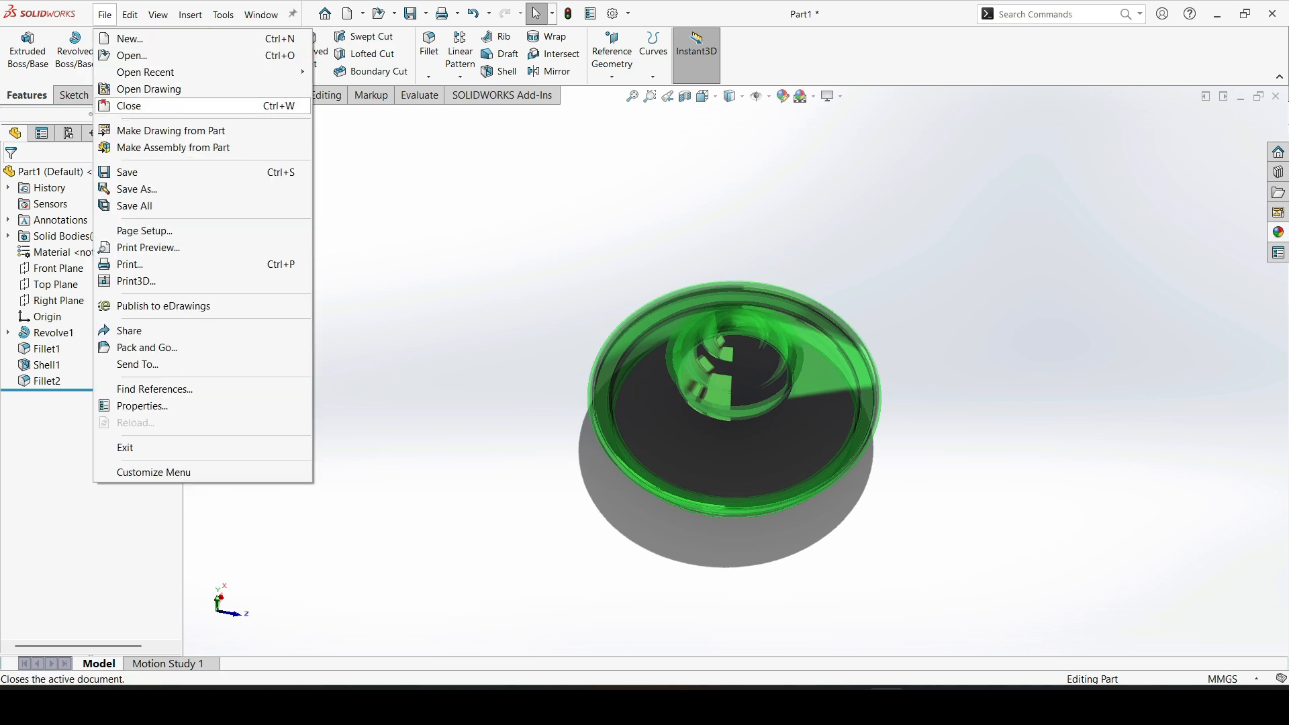
left_click(131, 172)
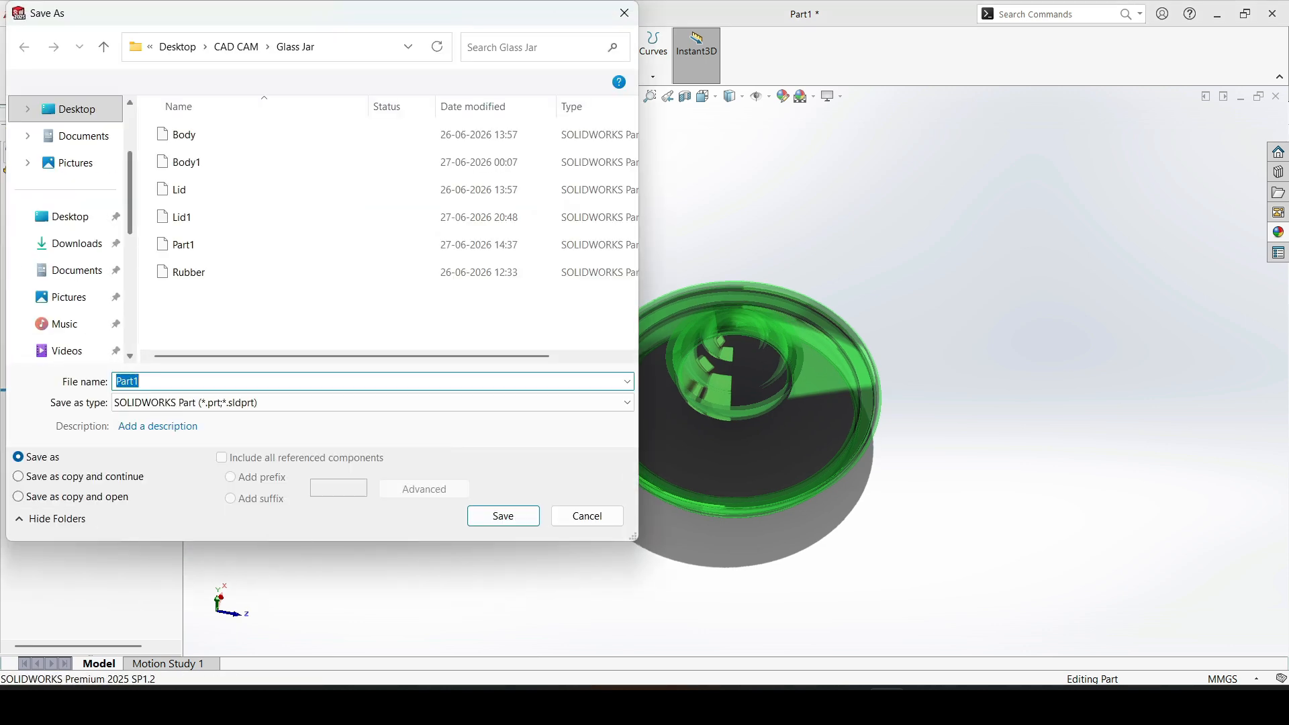
left_click(154, 381)
key("BackSpace")
type("2")
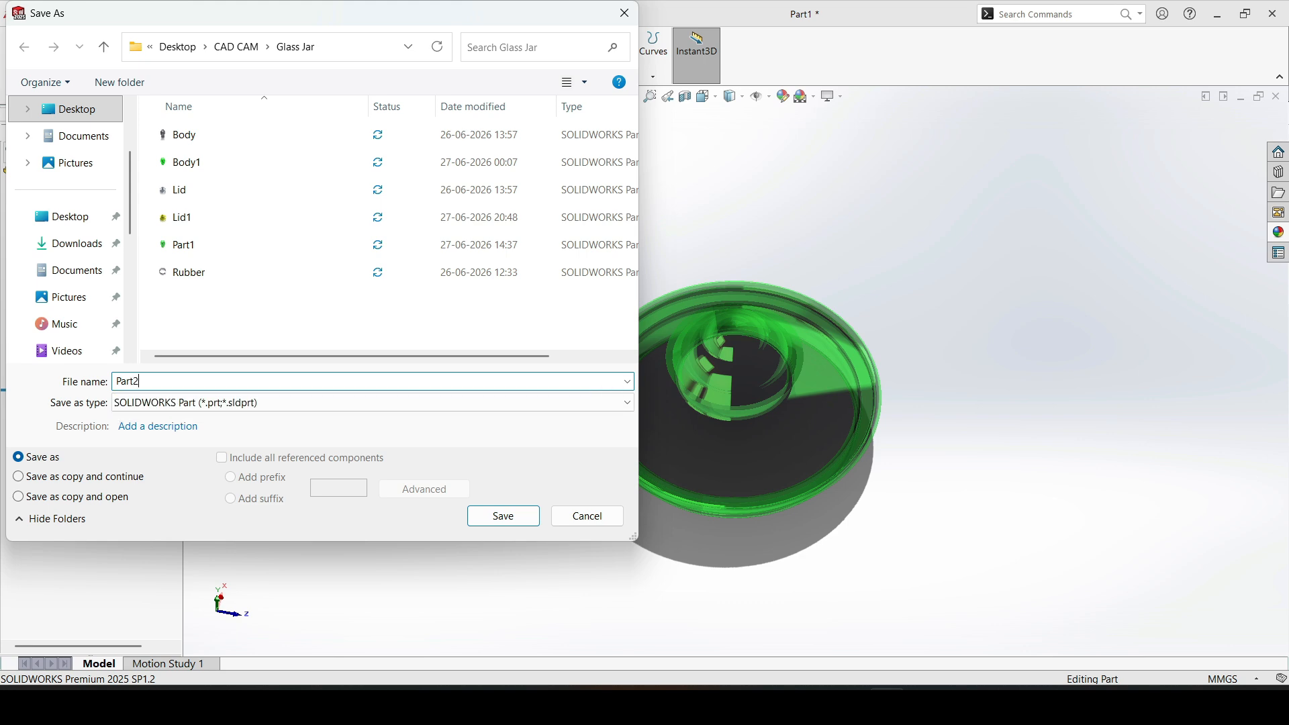
key("Return")
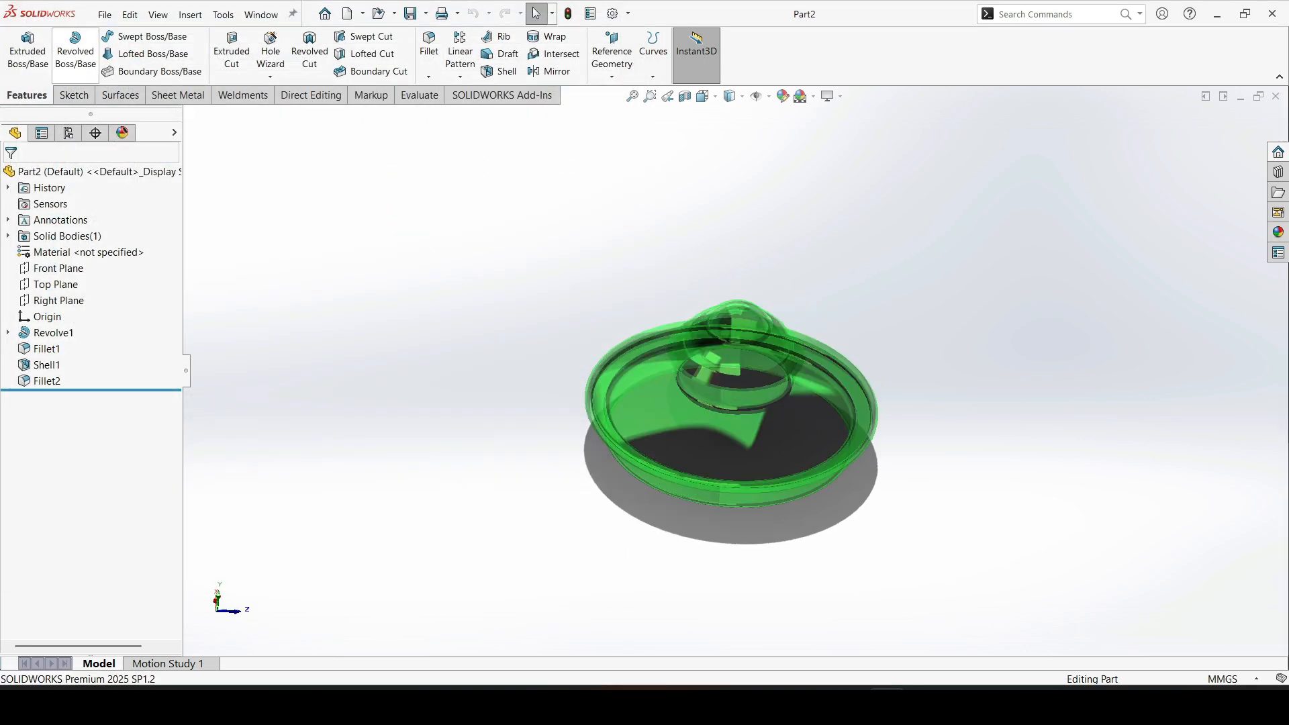
Step: Create a new assembly and place the jar body, Part1 from the Glass Jar folder, as its first component
left_click(105, 14)
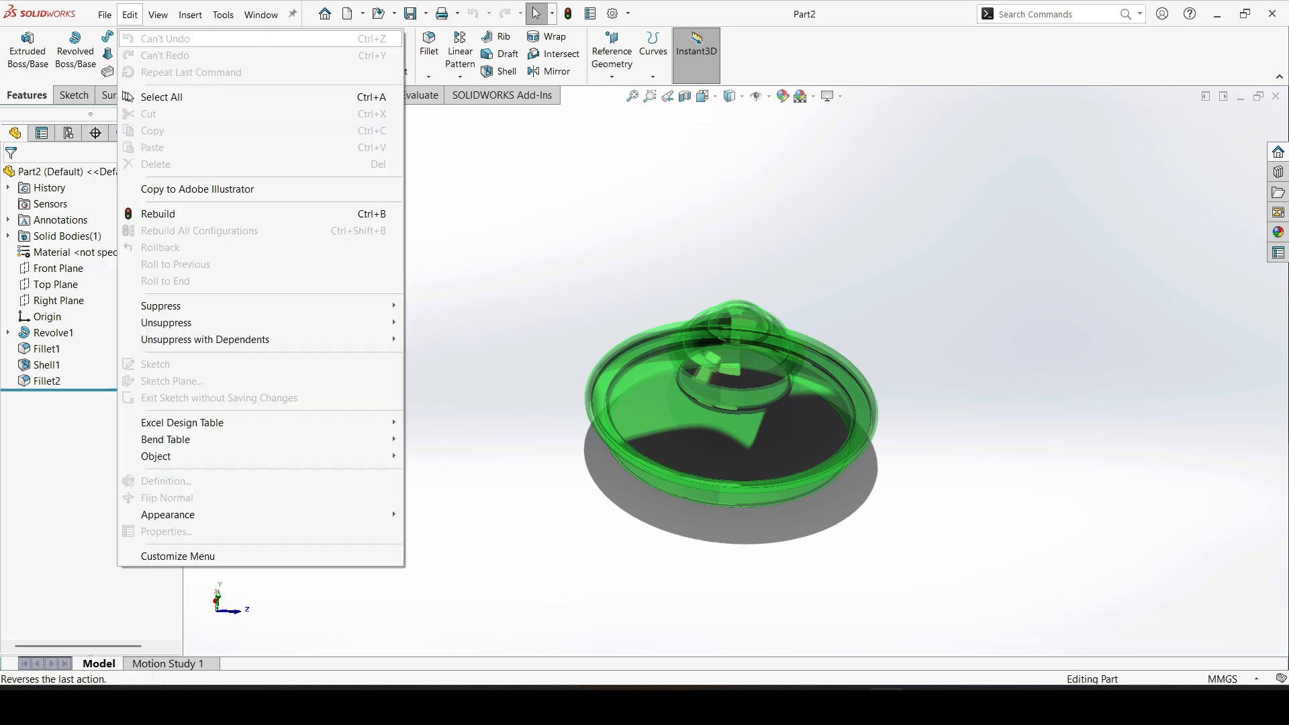
left_click(131, 38)
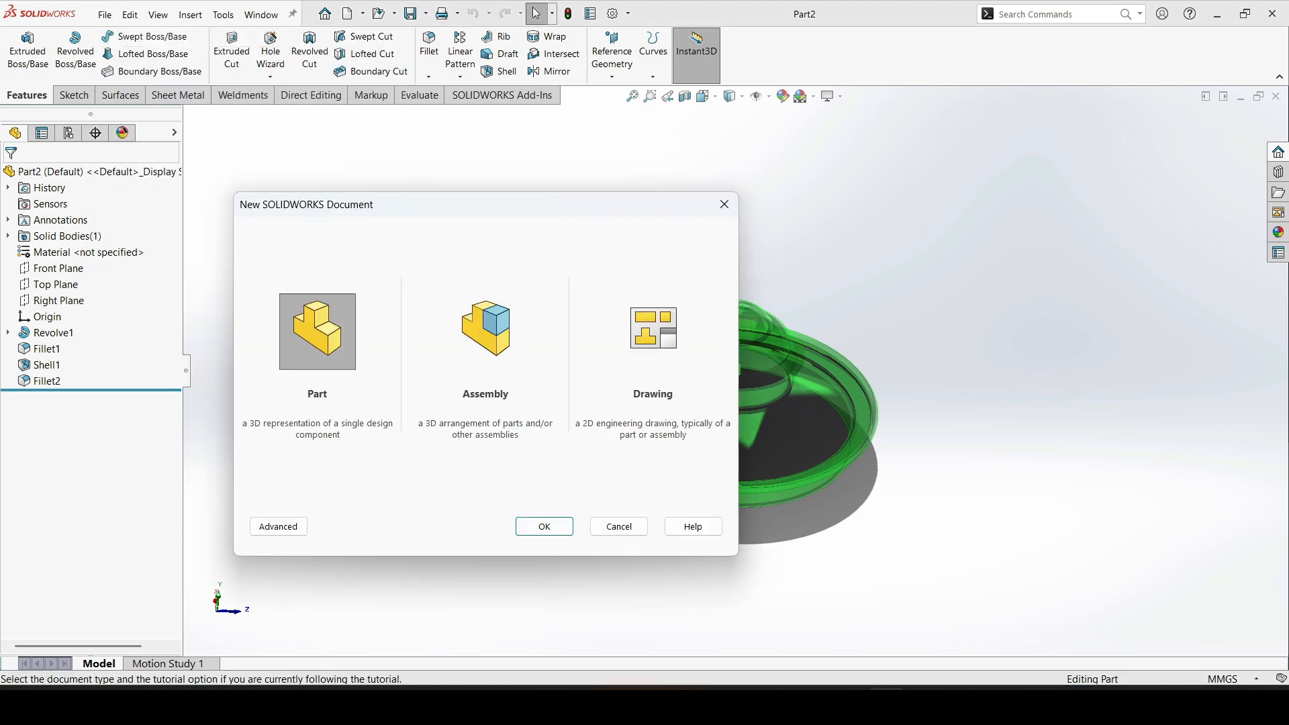
left_click(485, 332)
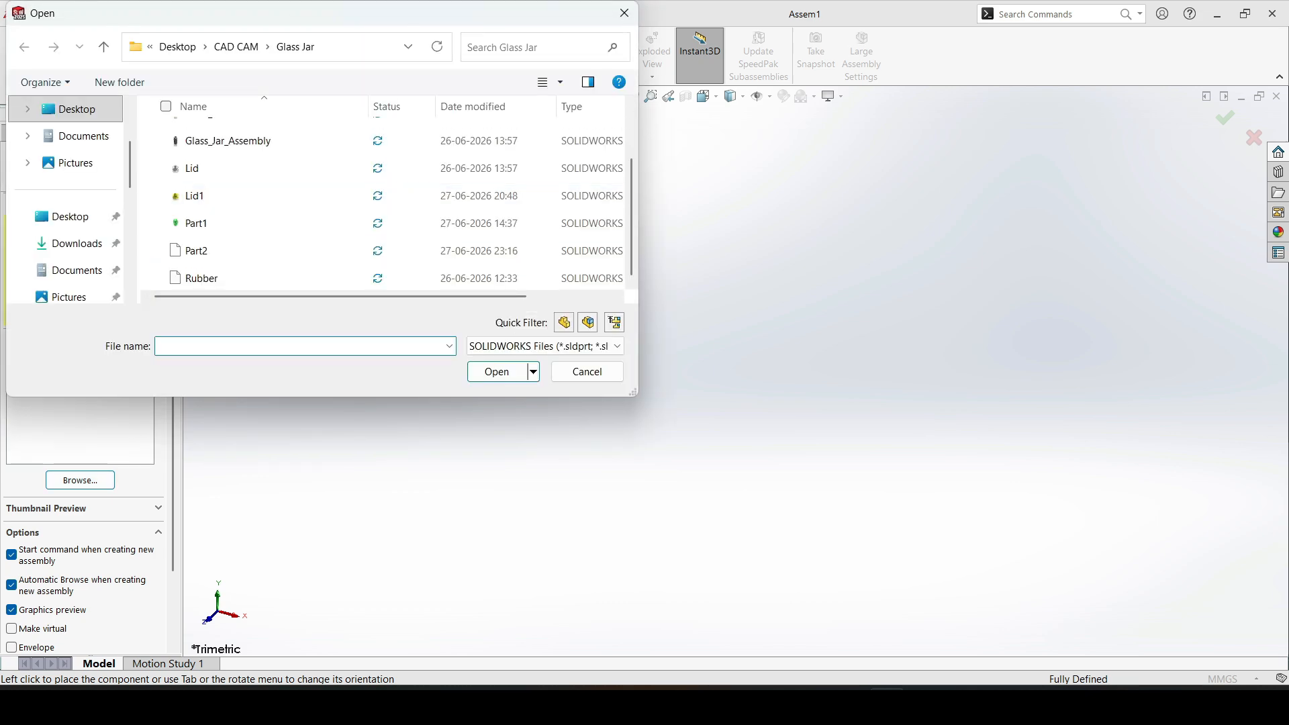
left_click(196, 223)
left_click(497, 372)
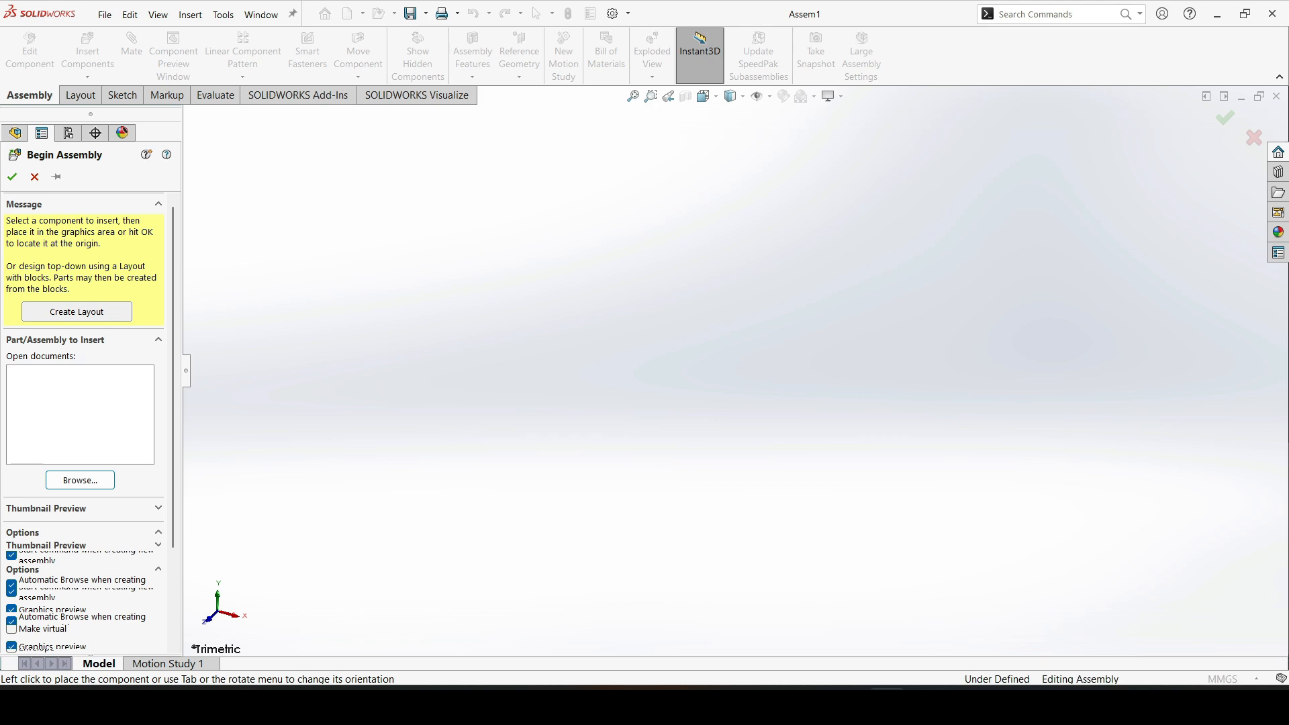
left_click(704, 341)
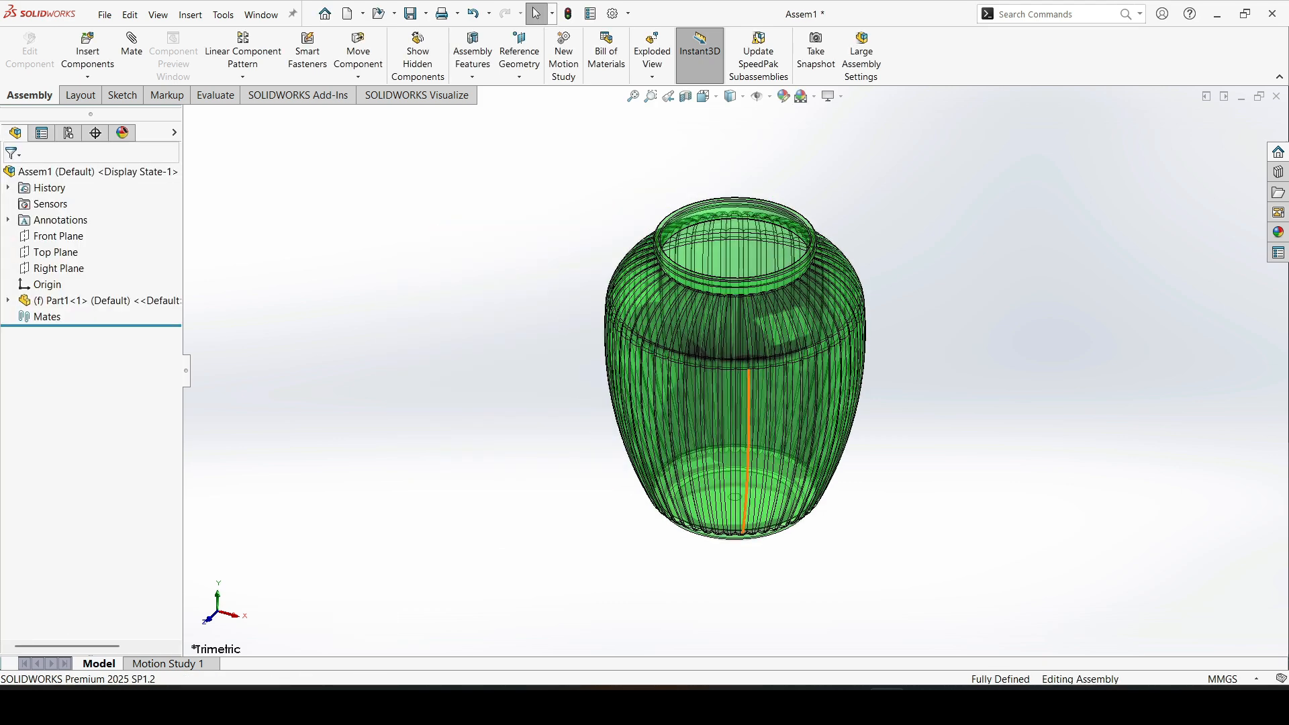
Step: Insert the lid, Part2, into the assembly and place it in free space beside the jar
left_click(87, 48)
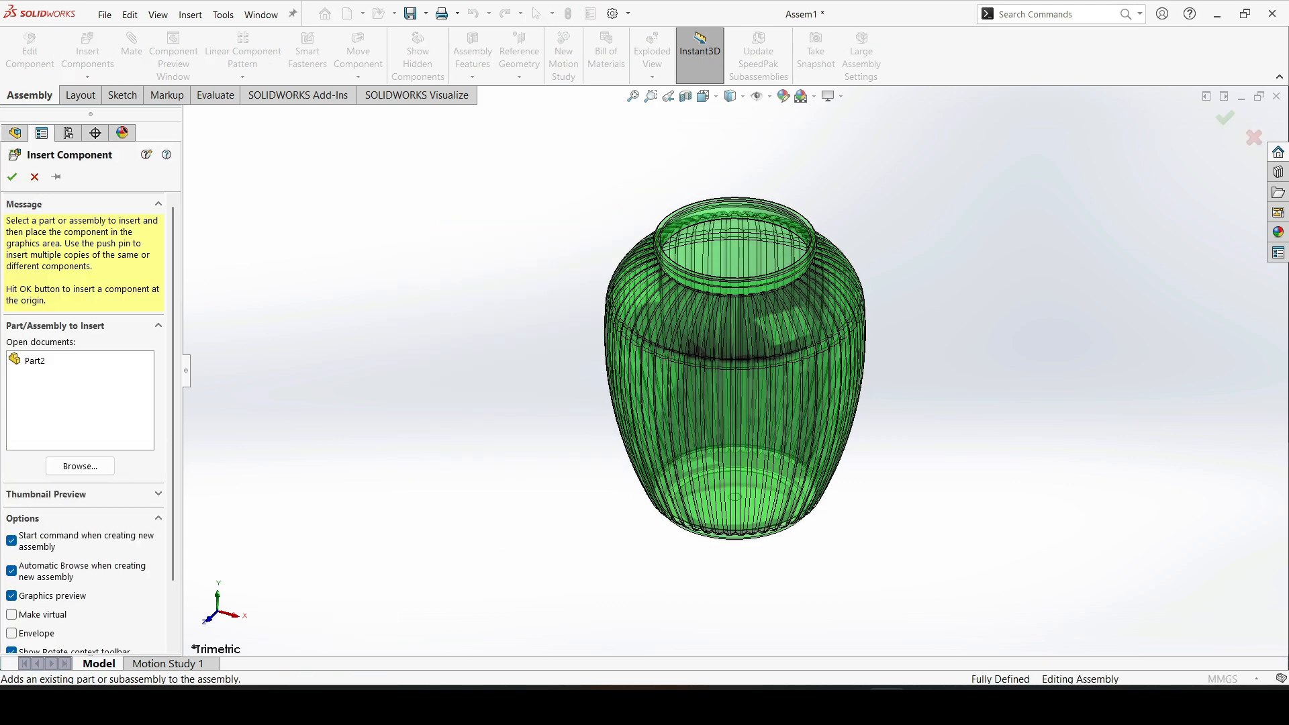
left_click(34, 361)
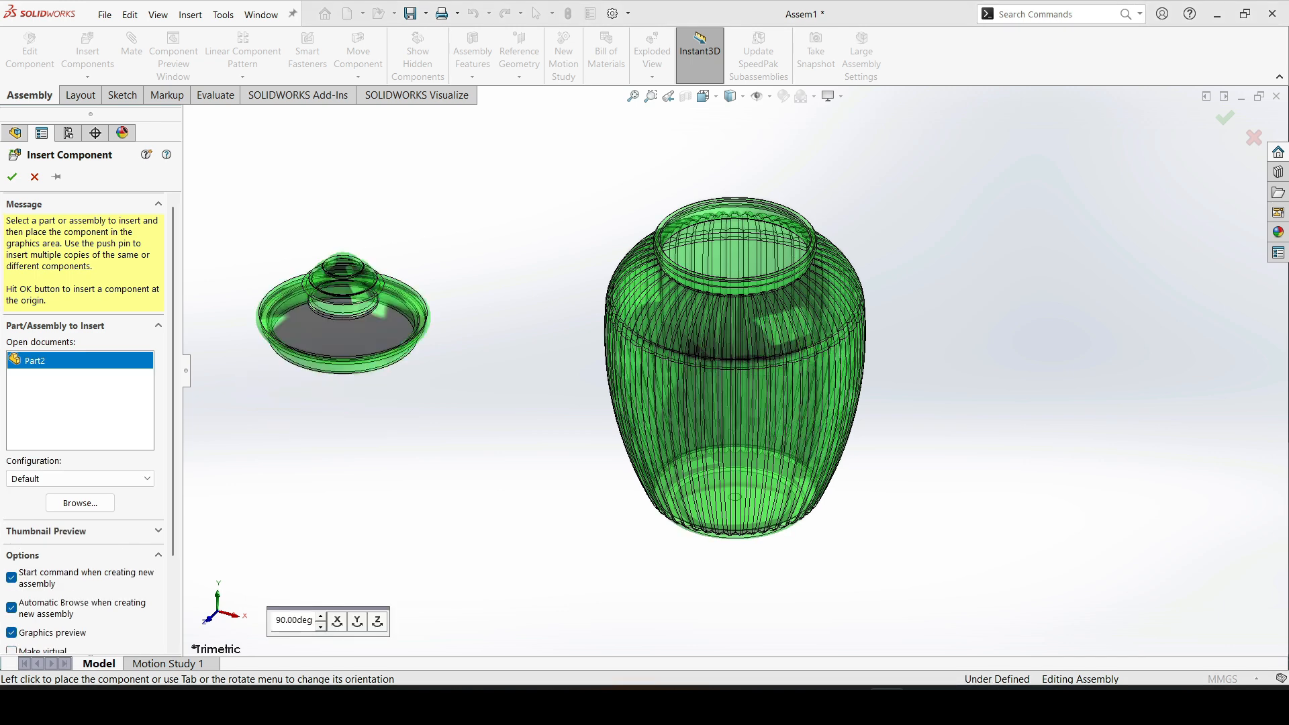
left_click(376, 223)
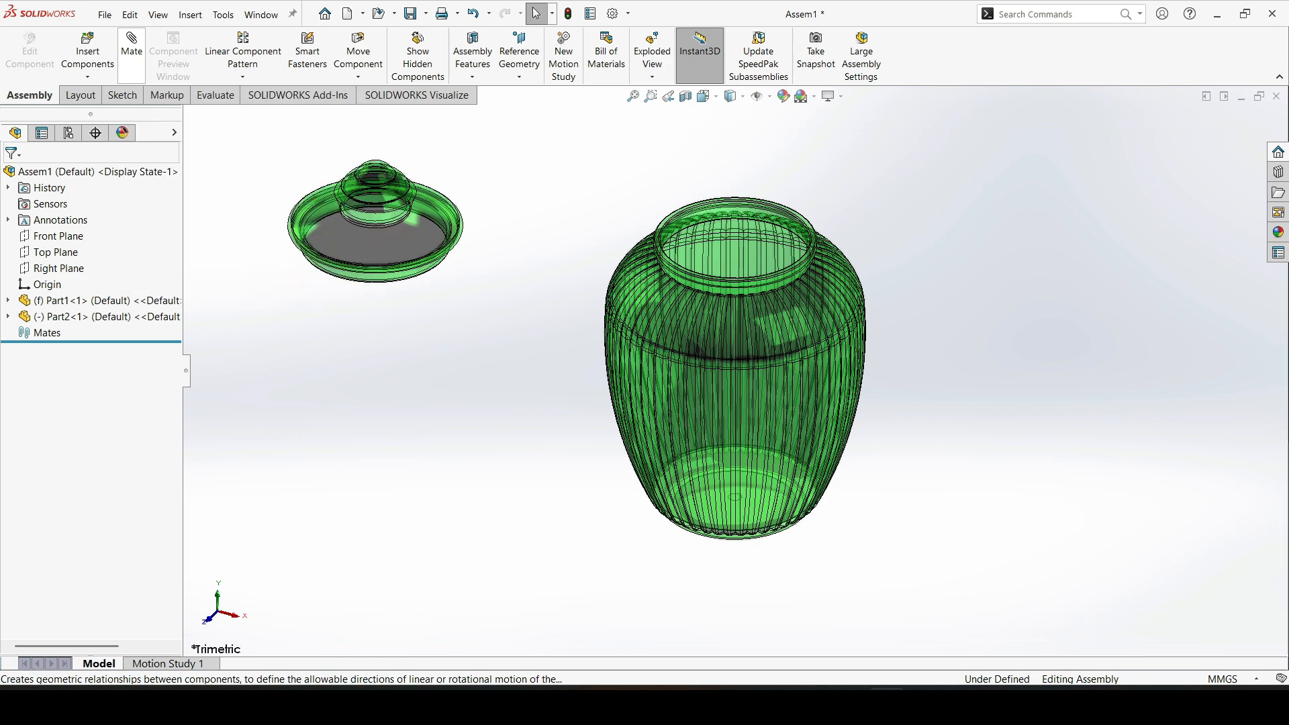
Step: Add a concentric mate between the cylindrical face of the lid's base ring and the cylindrical face of the jar's neck
left_click(131, 56)
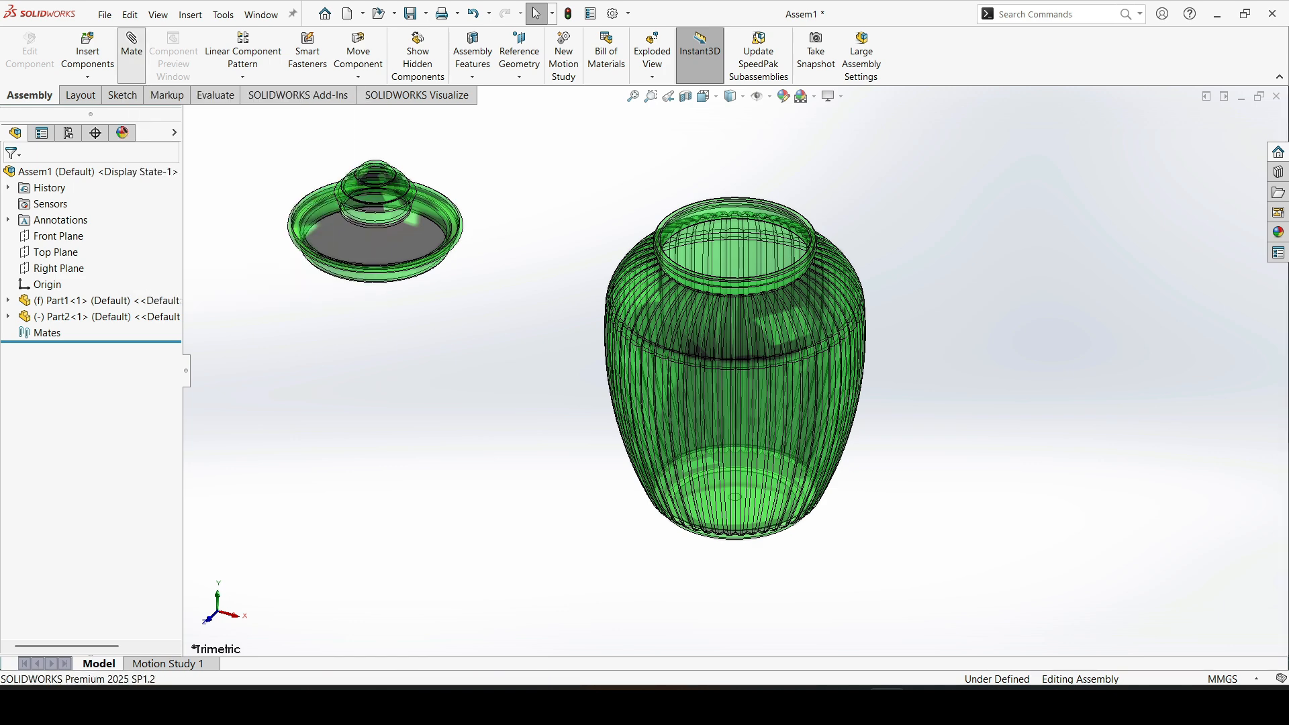
middle_click_drag(524, 222, 731, 192)
scroll(732, 192, "down", 2)
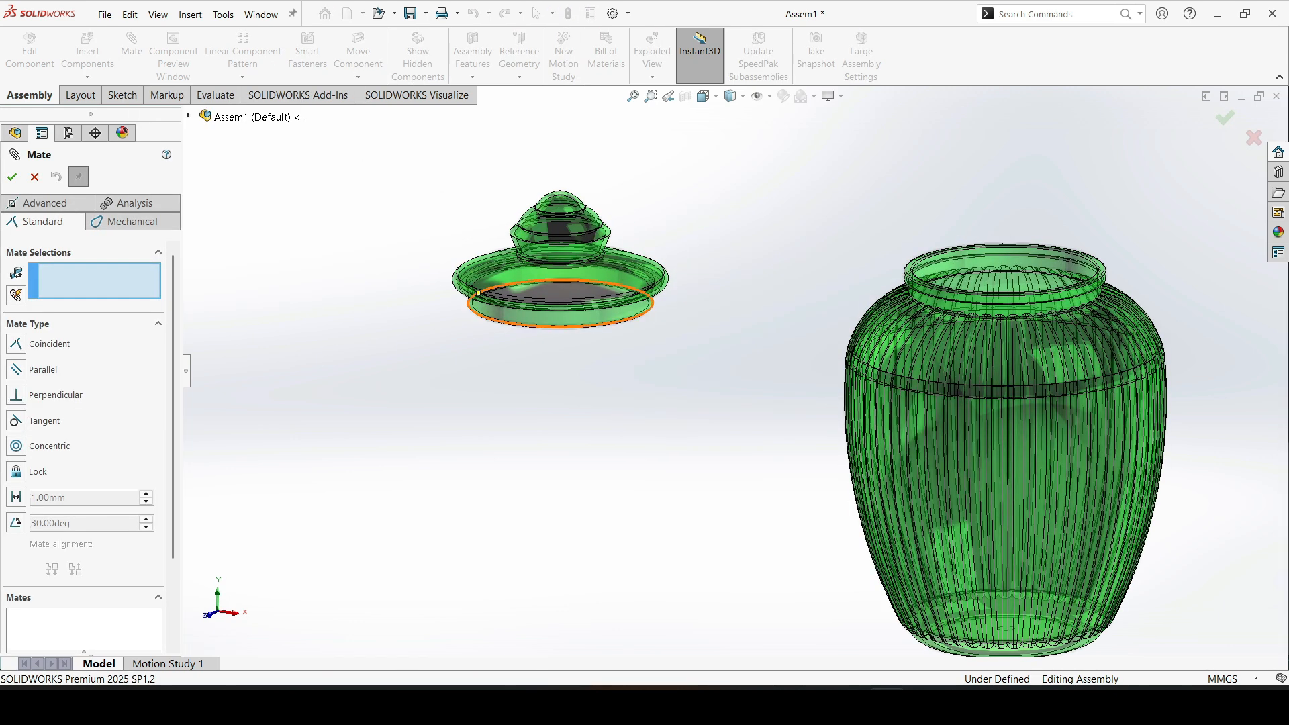
left_click(561, 324)
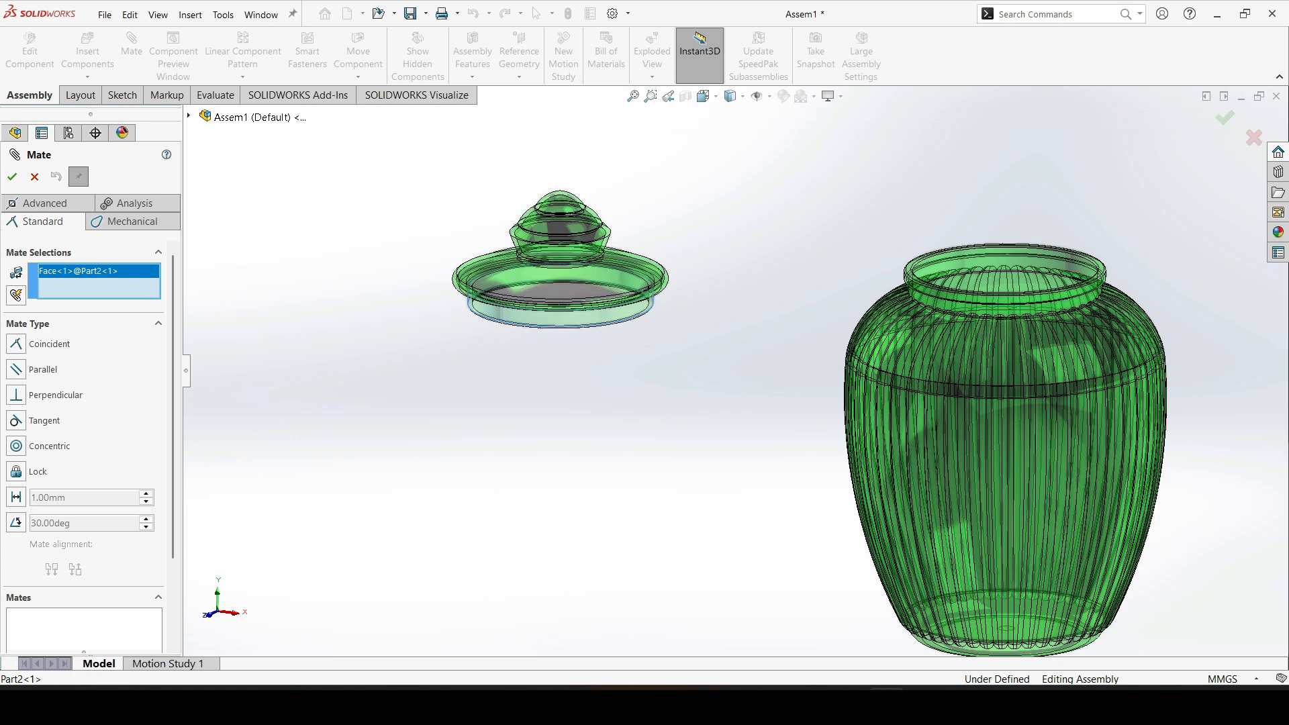
scroll(1050, 298, "down", 2)
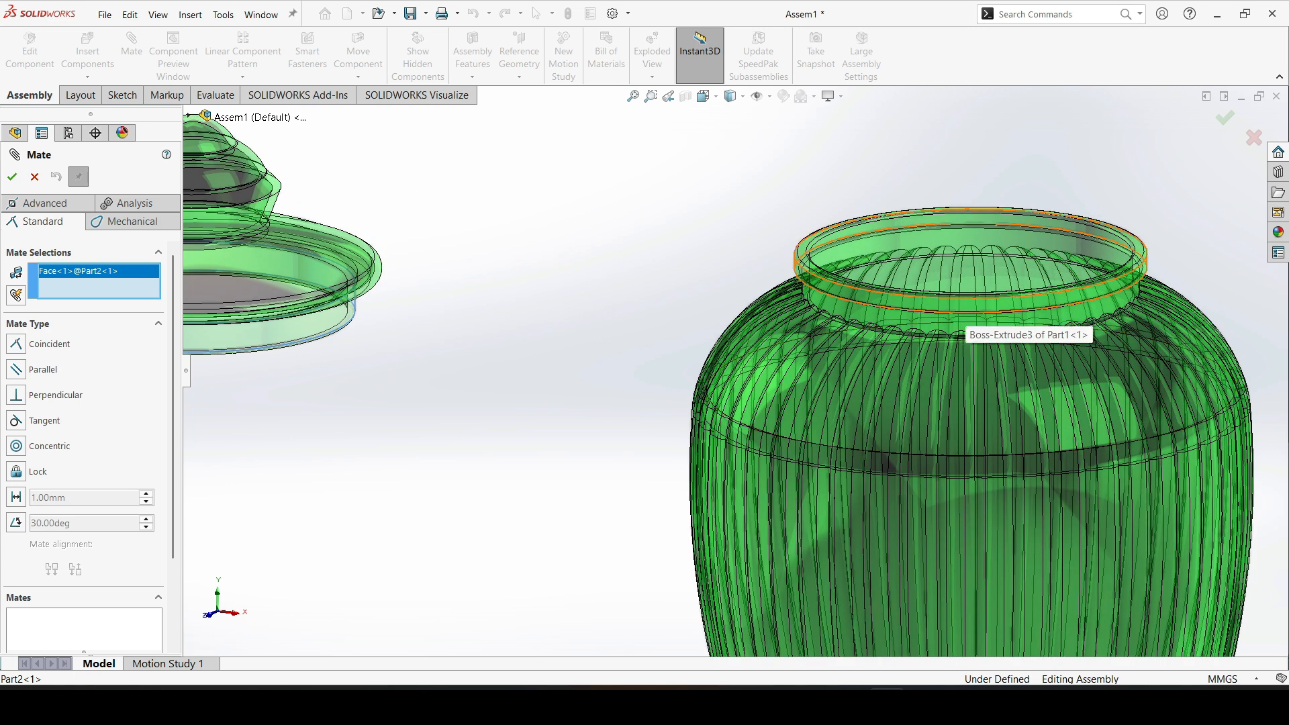
left_click(965, 306)
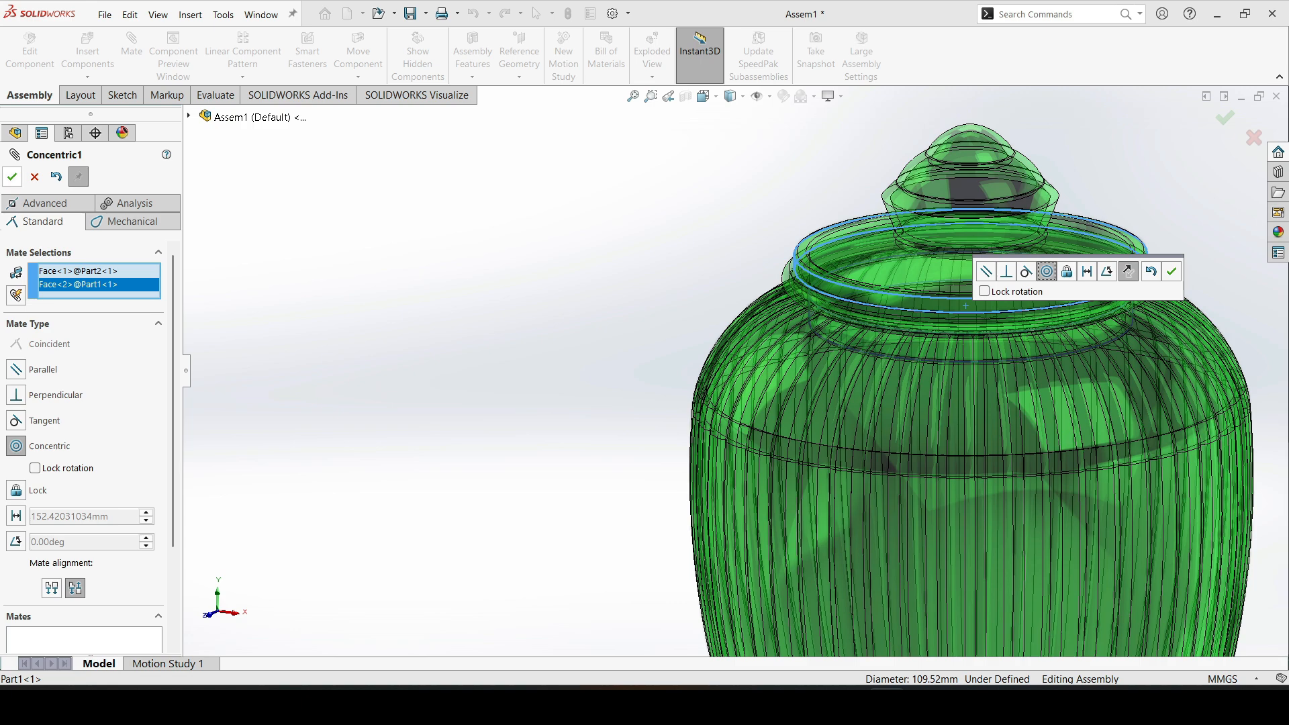
key("Return")
Step: Raise the lid along the shared axis until it hangs clear above the jar's mouth
scroll(736, 371, "up", 3)
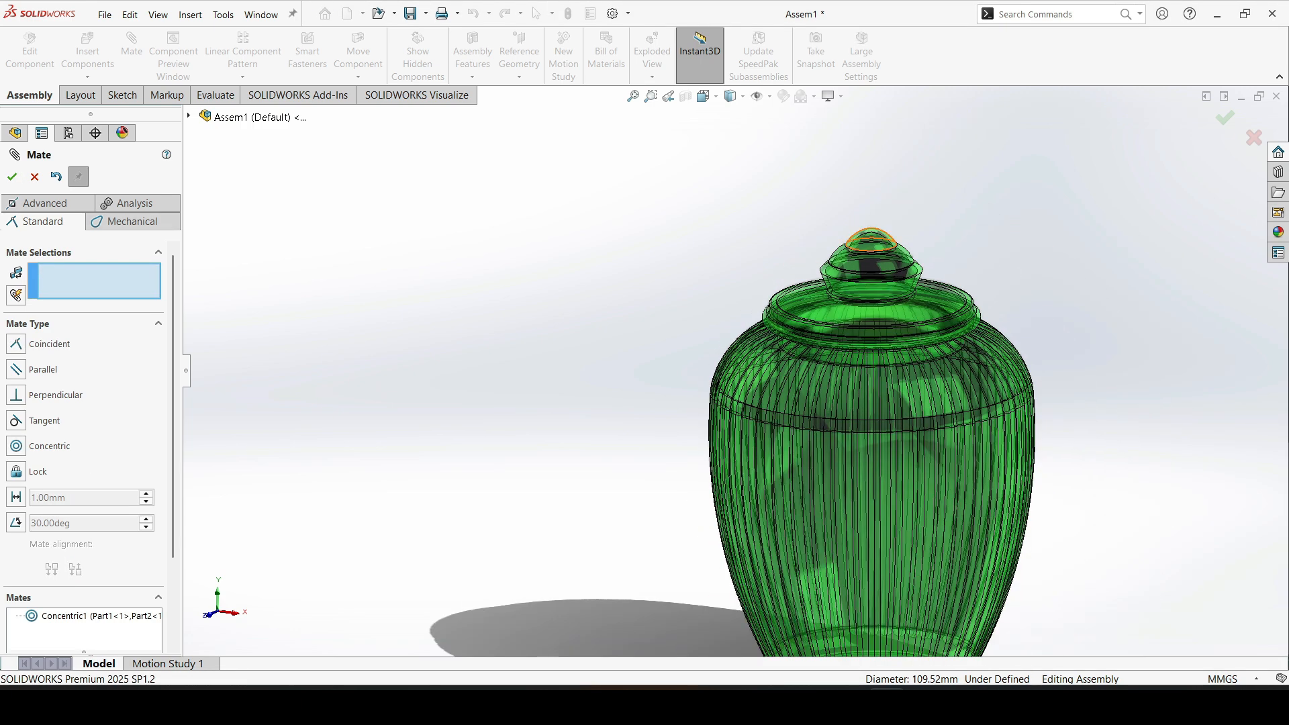
mouse_move(874, 267)
middle_mouse_down()
mouse_move(877, 244)
mouse_move(874, 260)
middle_mouse_up()
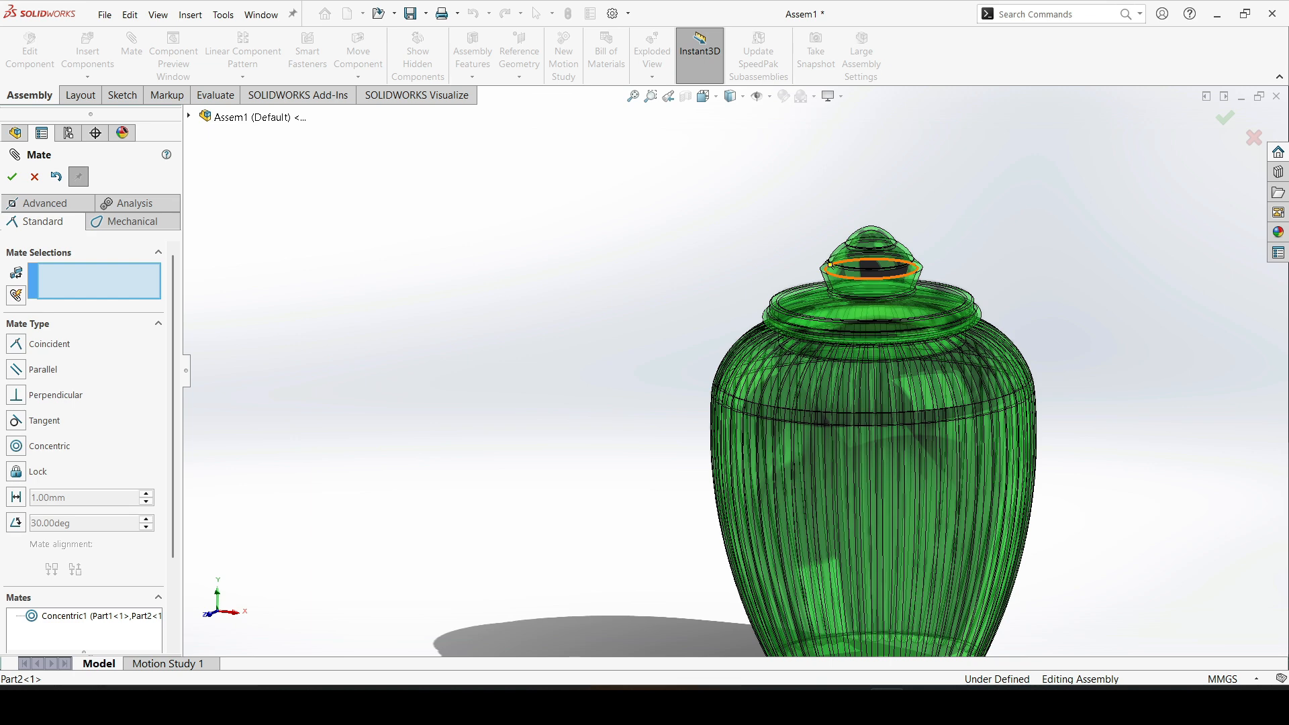
left_click_drag(873, 267, 872, 167)
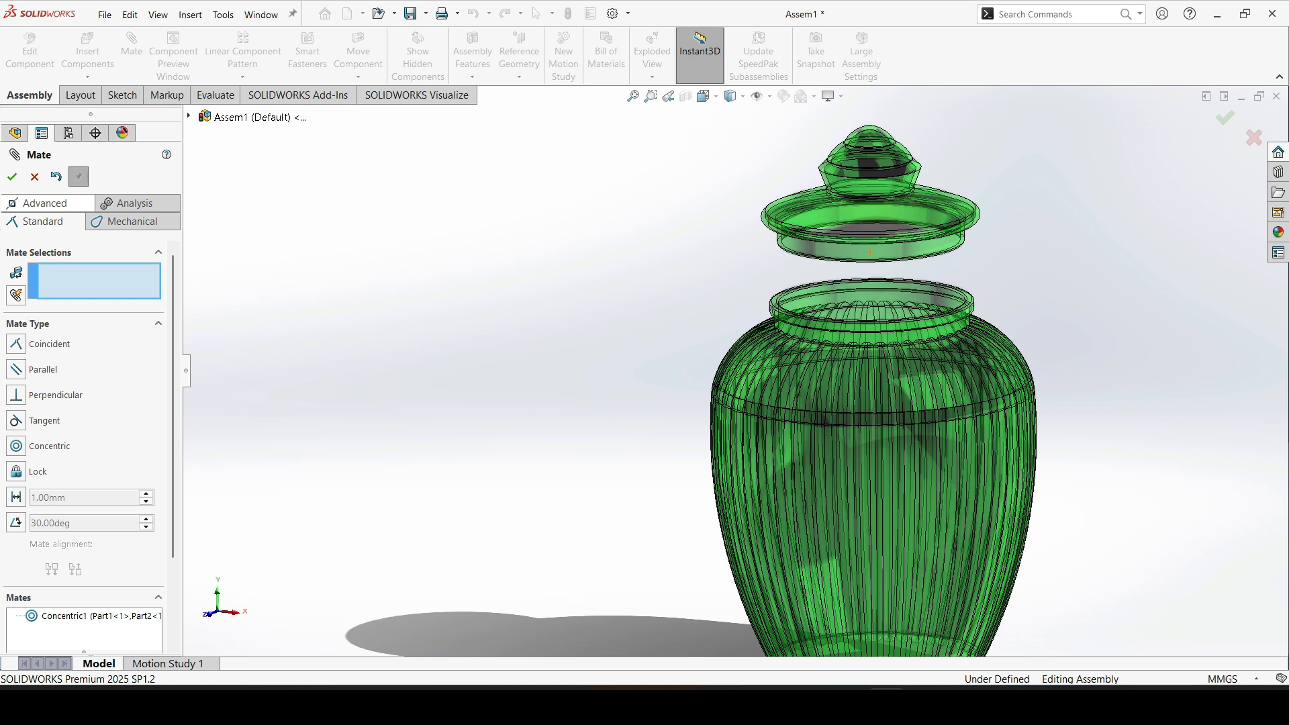
Step: Set up an advanced limit distance mate with a distance of 100 mm, a maximum of 150 mm and a minimum of 0 mm
left_click(45, 203)
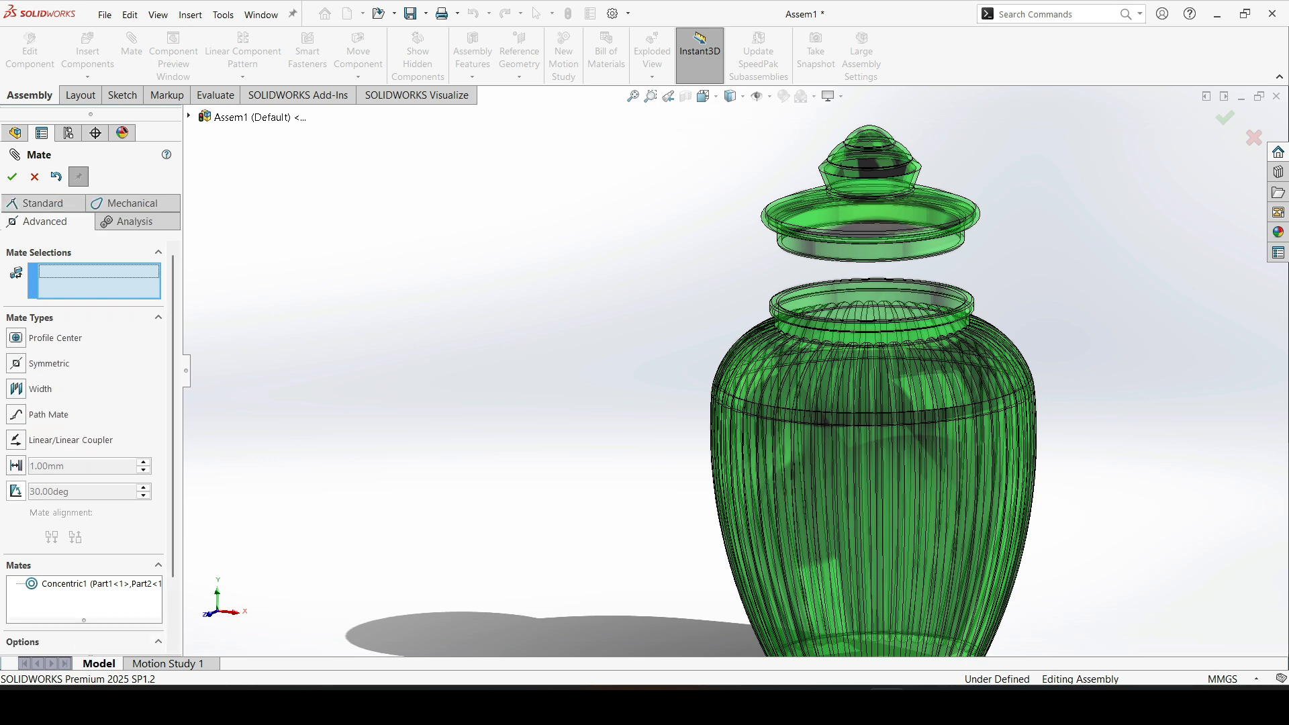
left_click(17, 465)
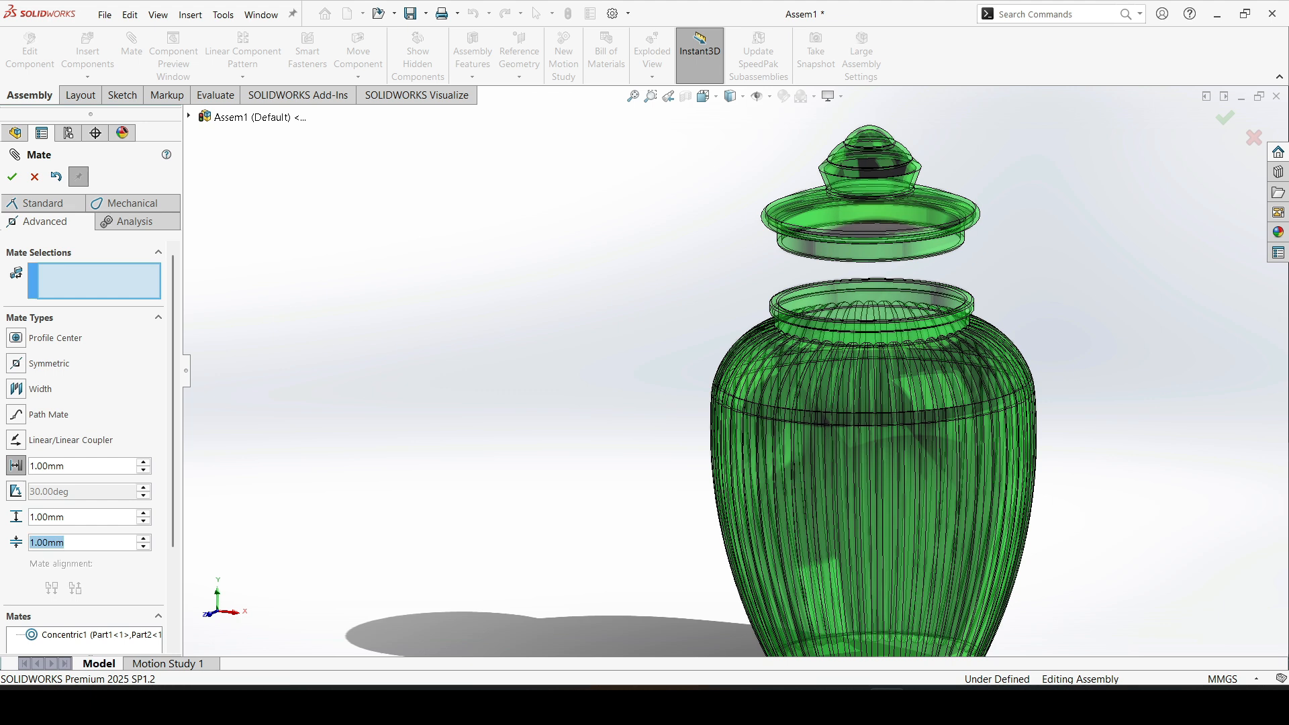
type("0150")
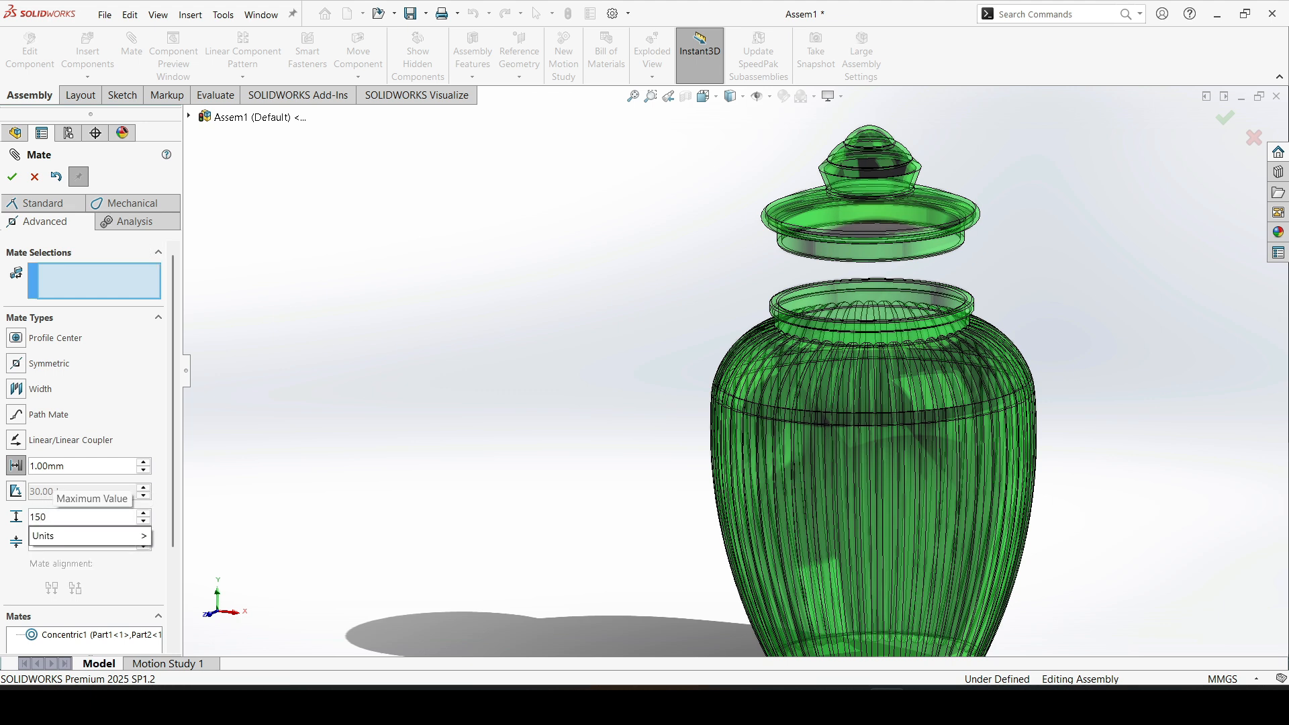
left_click(65, 466)
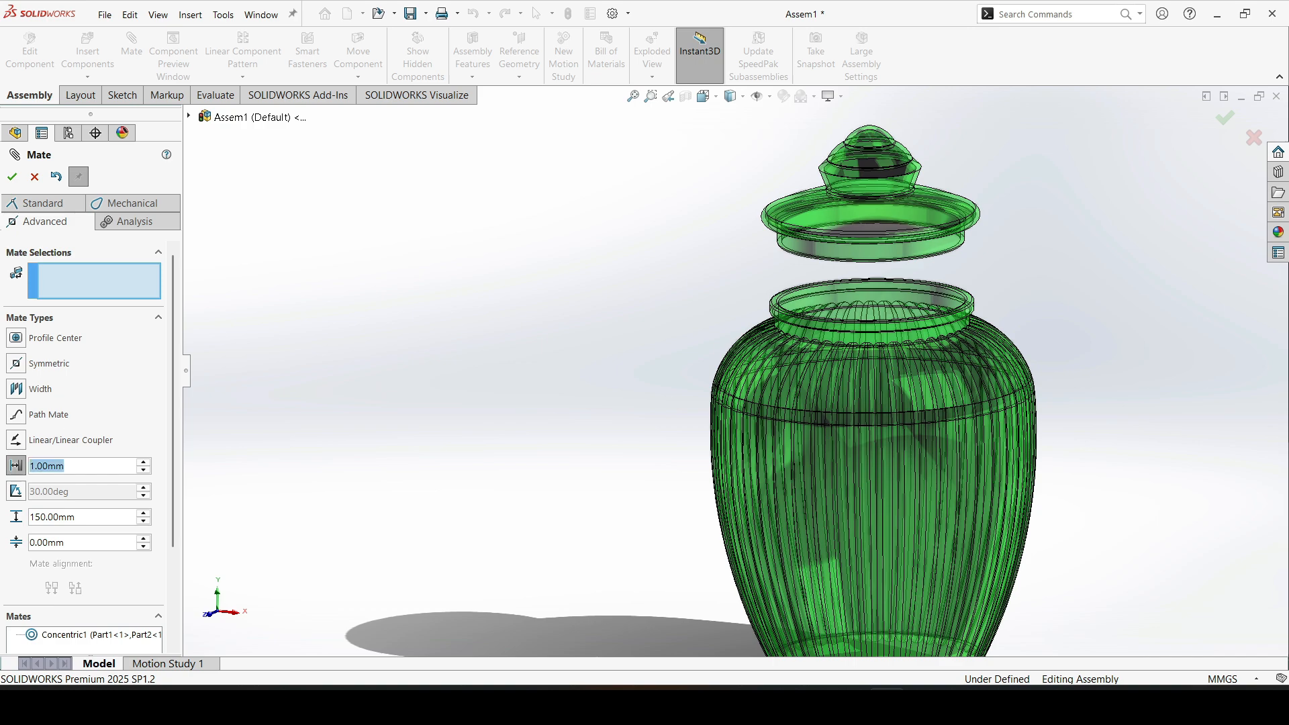
type("100")
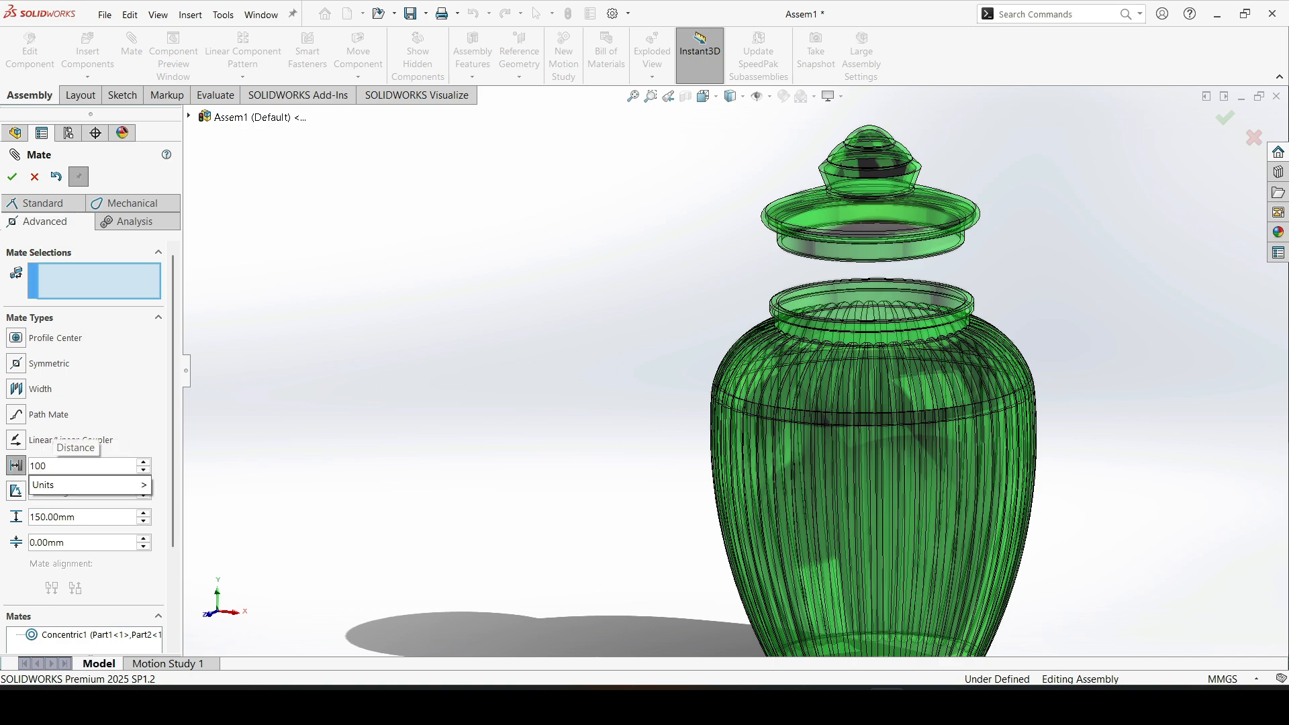
key("Return")
Step: Apply the limit distance mate between the underside of the lid's rim and the top annular face of the jar's mouth, and finish mating
middle_click_drag(872, 326, 838, 180)
scroll(837, 179, "down", 3)
scroll(839, 178, "down", 2)
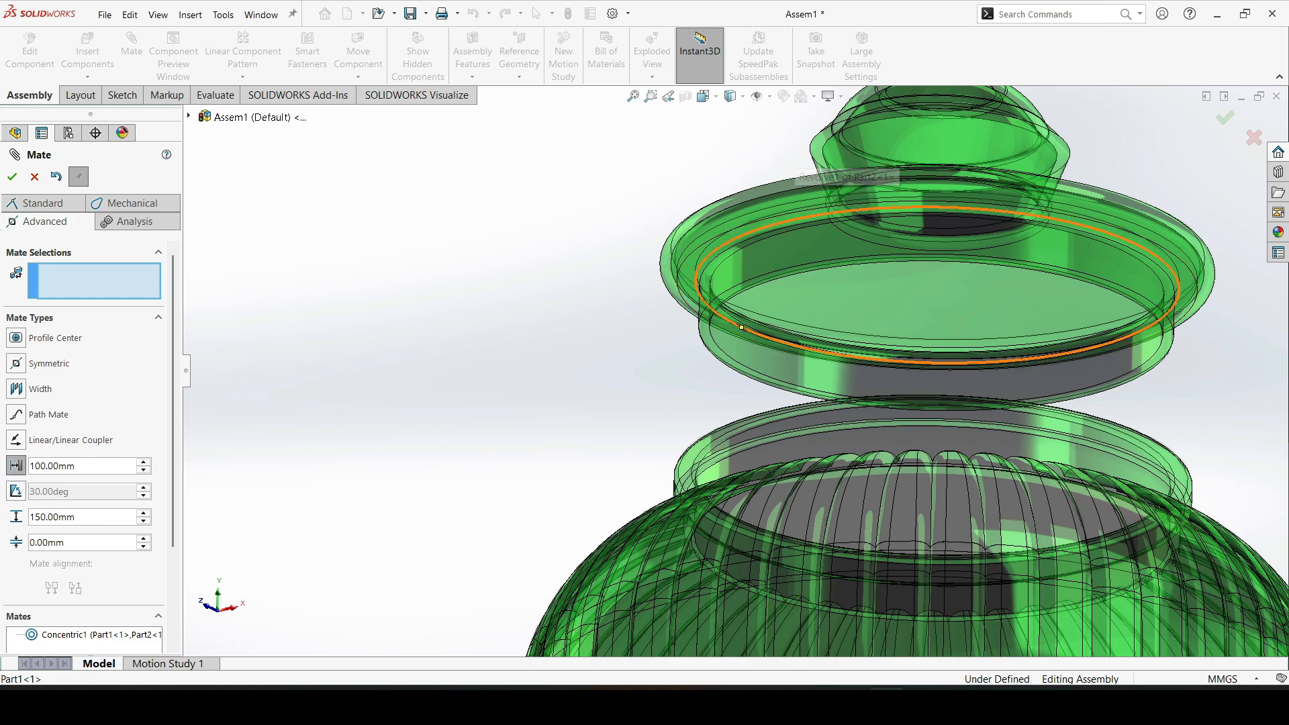
left_click(692, 274)
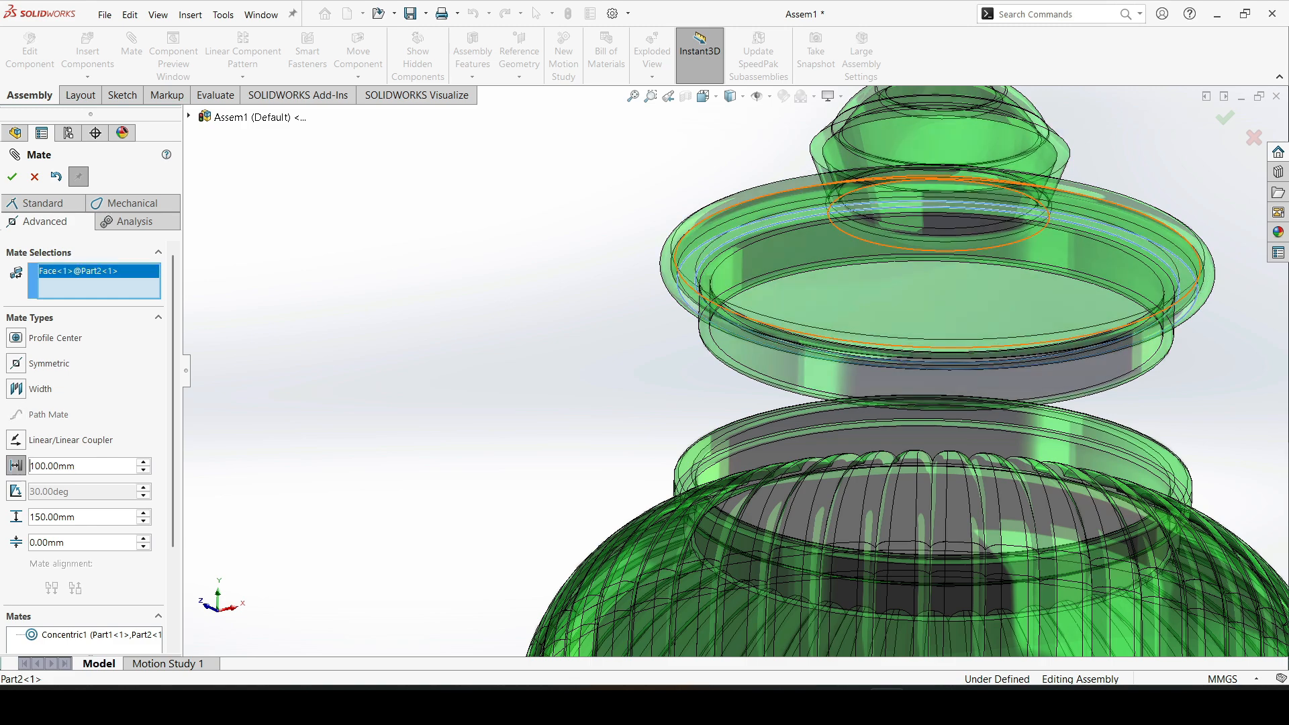
scroll(818, 304, "up", 4)
middle_click_drag(818, 302, 722, 592)
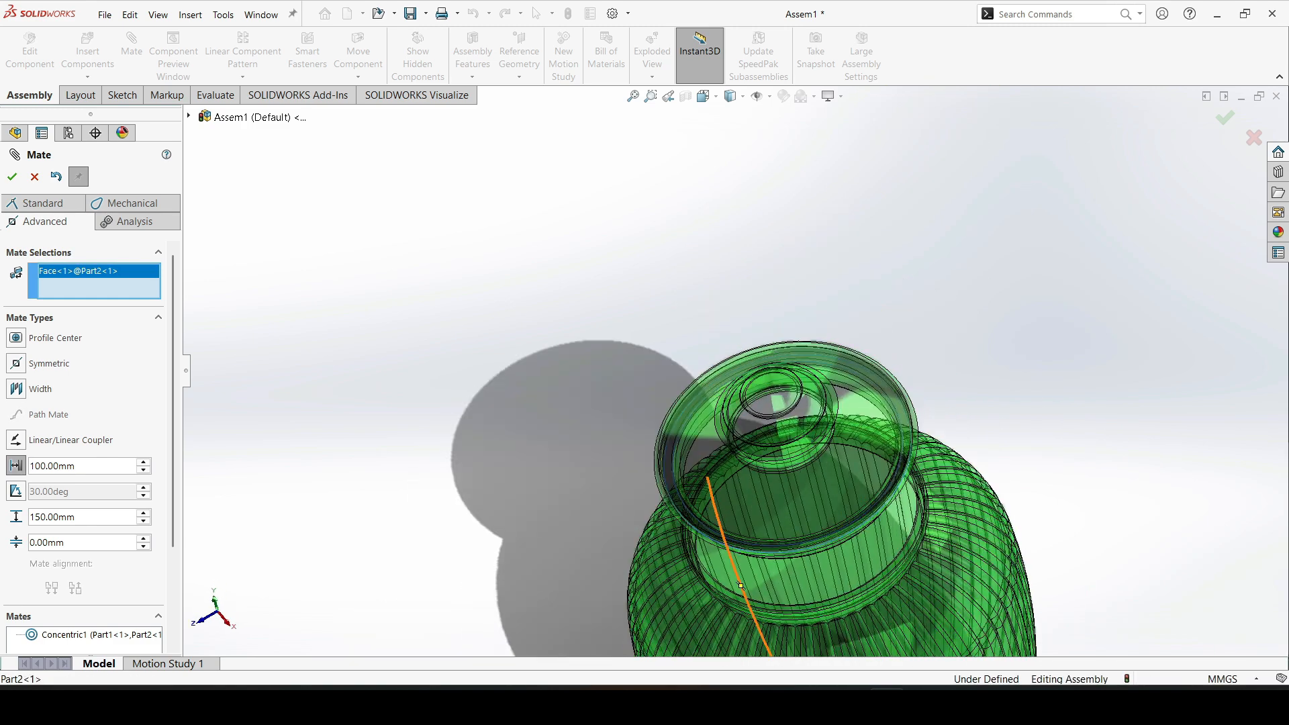
scroll(721, 592, "down", 3)
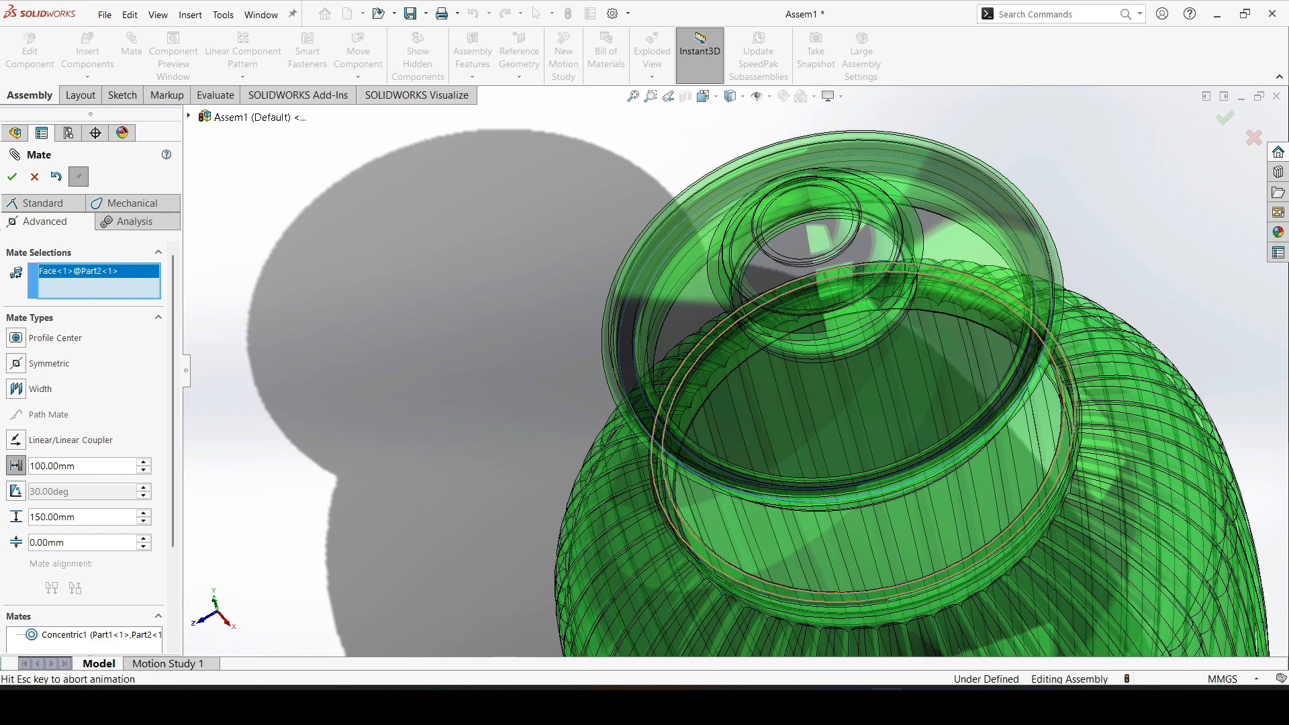
left_click(722, 584)
scroll(731, 349, "up", 4)
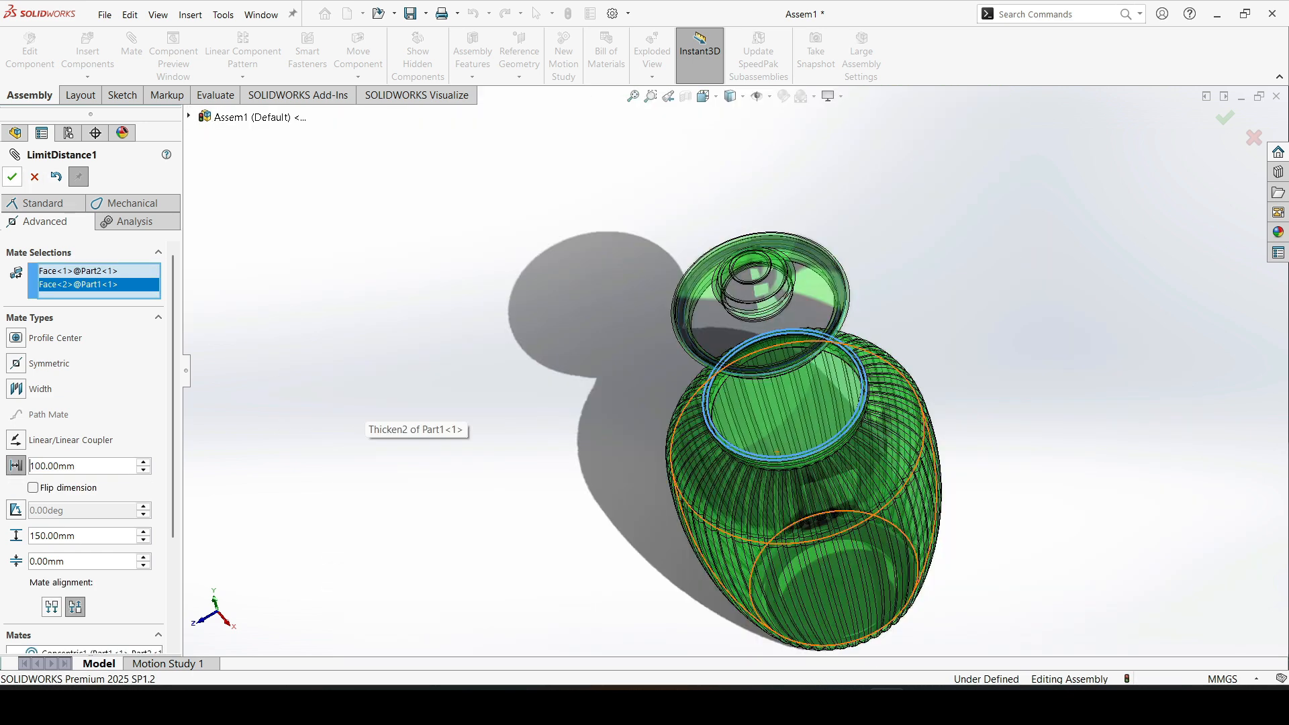
left_click(12, 177)
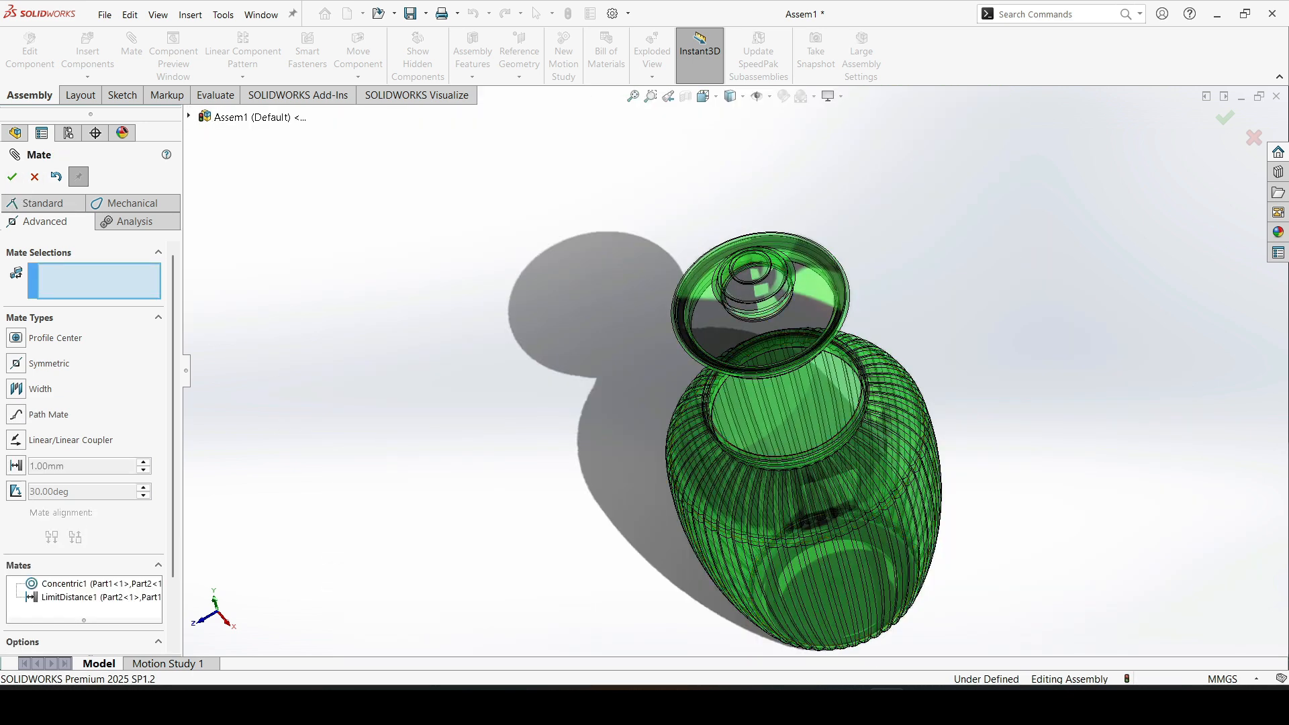
left_click(12, 176)
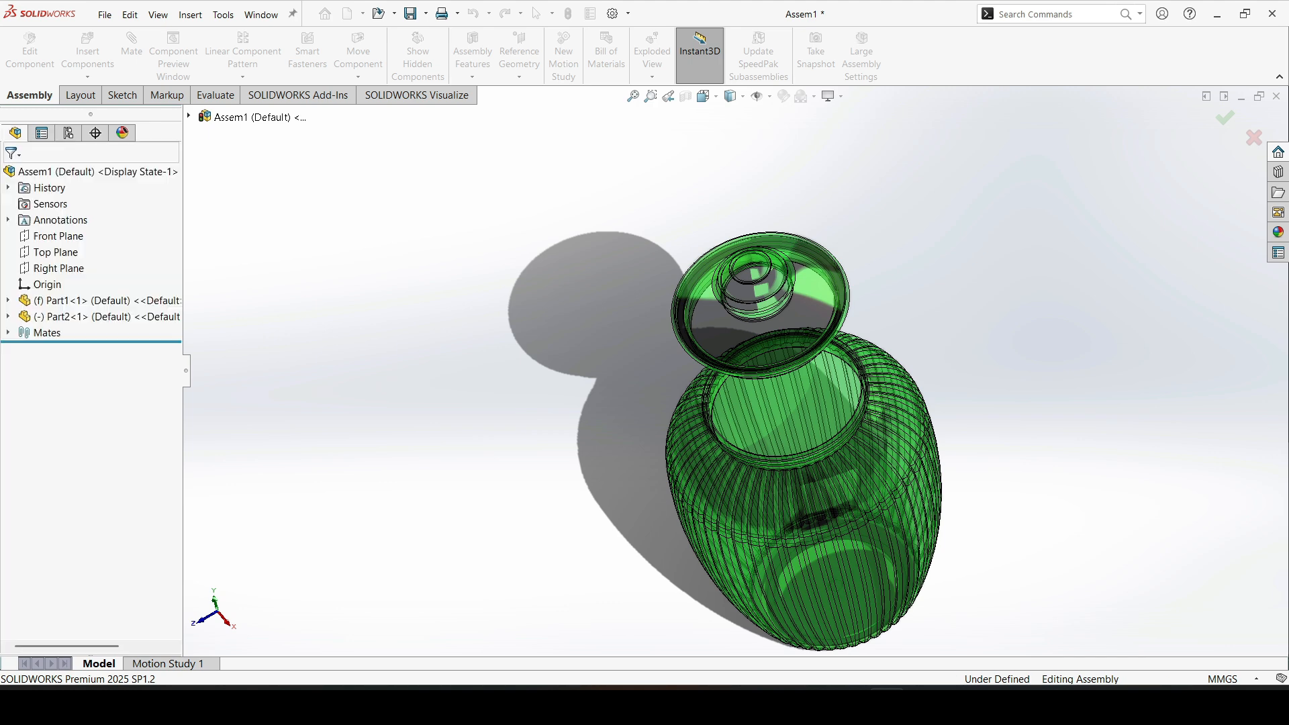
Step: Set the assembly's display style to shaded without edges
middle_click_drag(759, 430, 940, 430)
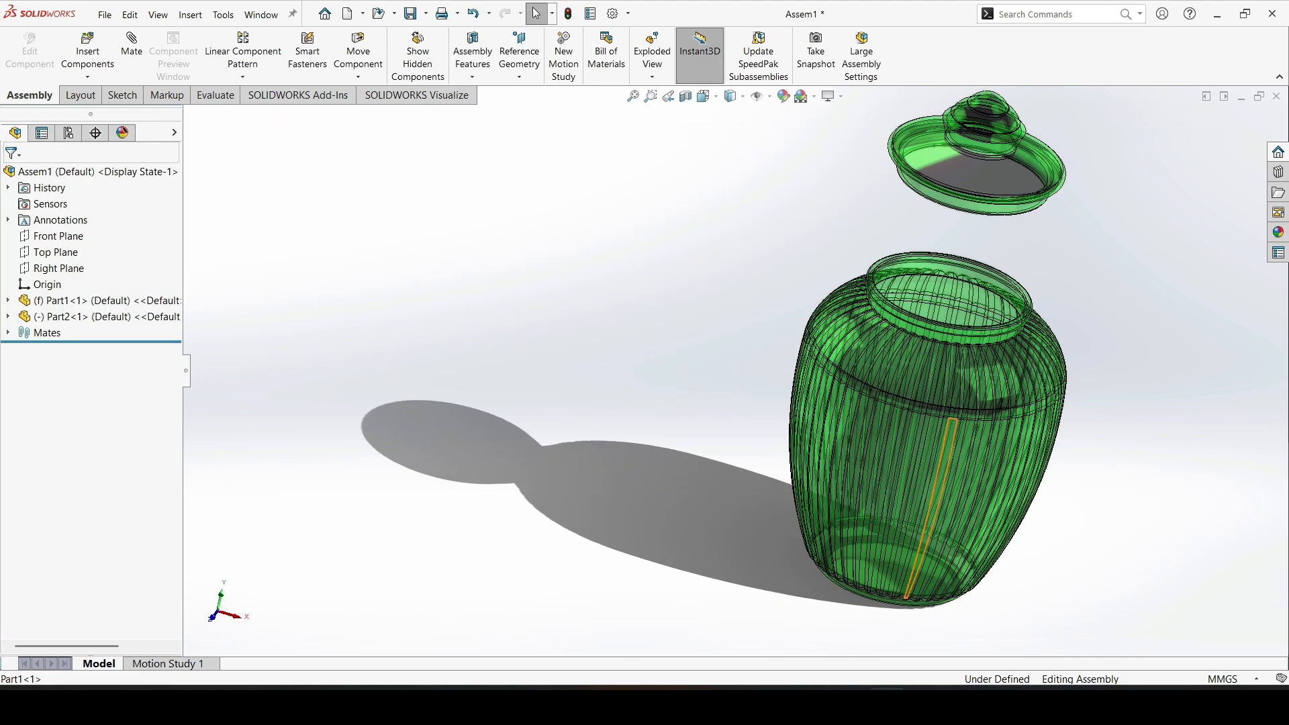
scroll(940, 430, "up", 3)
left_click(702, 96)
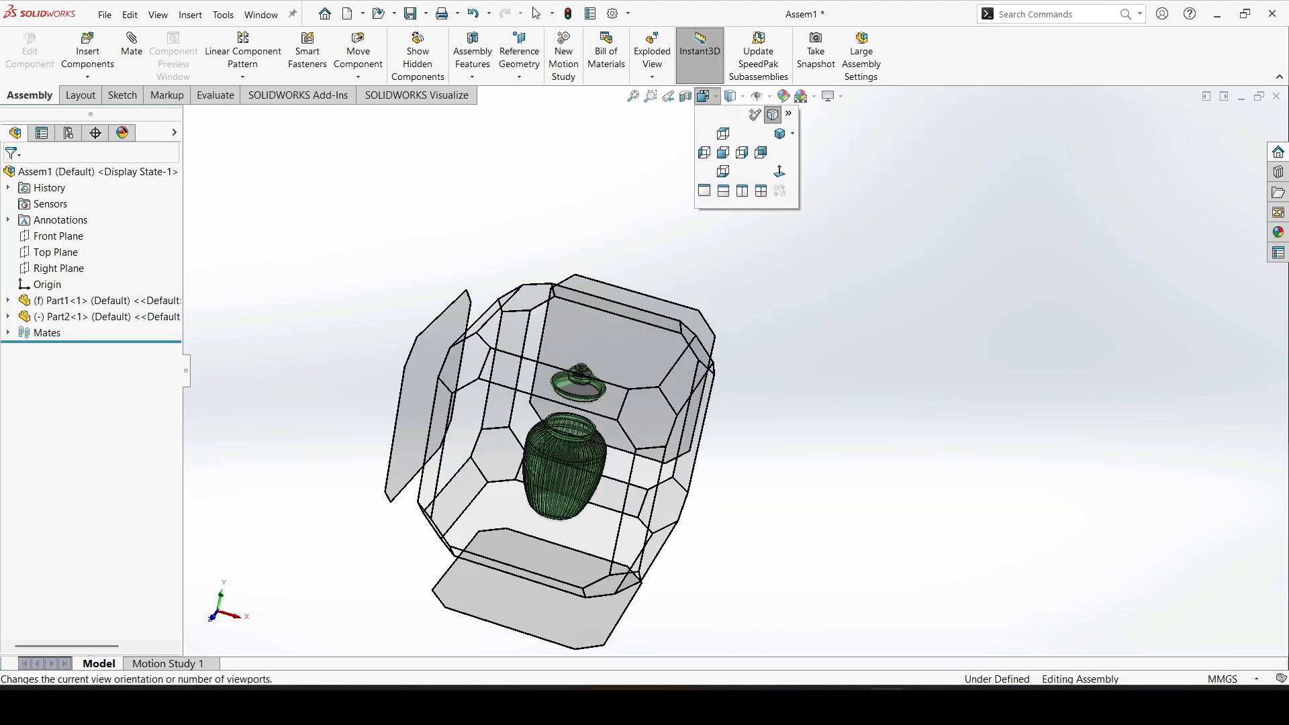
left_click(734, 96)
left_click(731, 134)
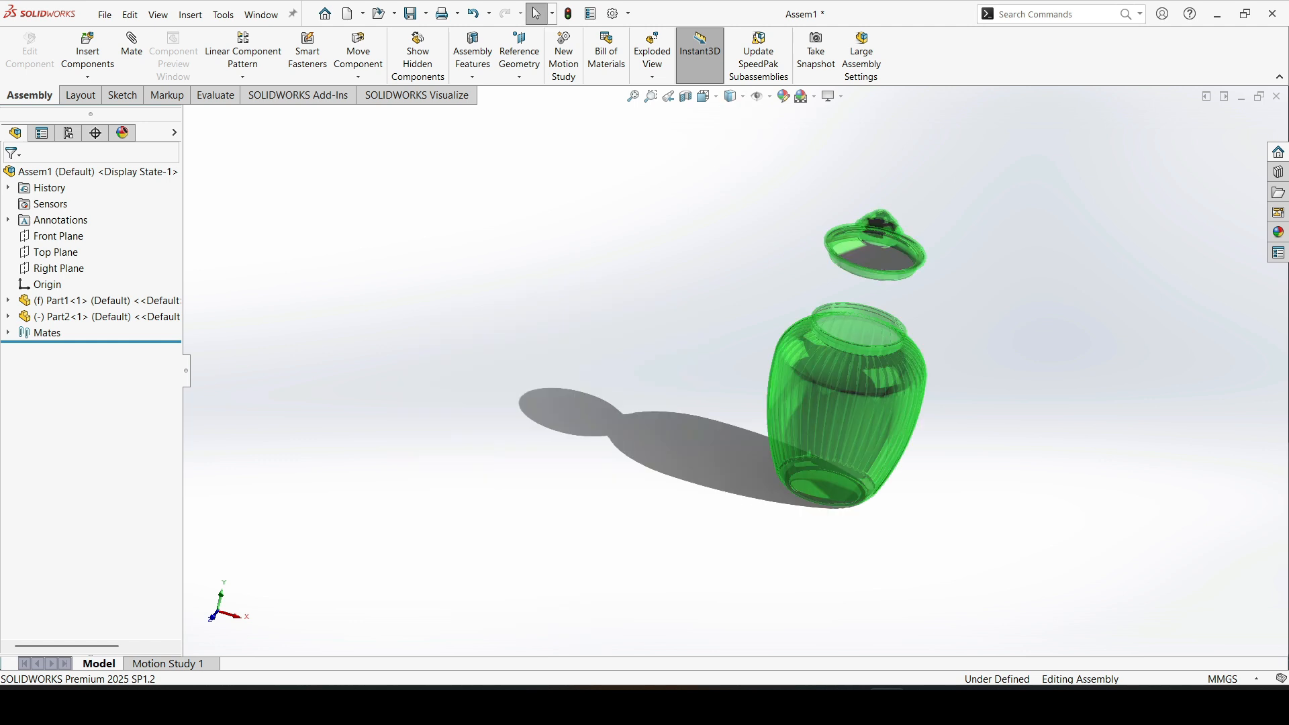
Step: Lower the lid along its axis onto the jar's mouth and inspect the closed jar from several sides
left_click_drag(872, 257, 862, 293)
middle_click_drag(863, 253, 835, 249)
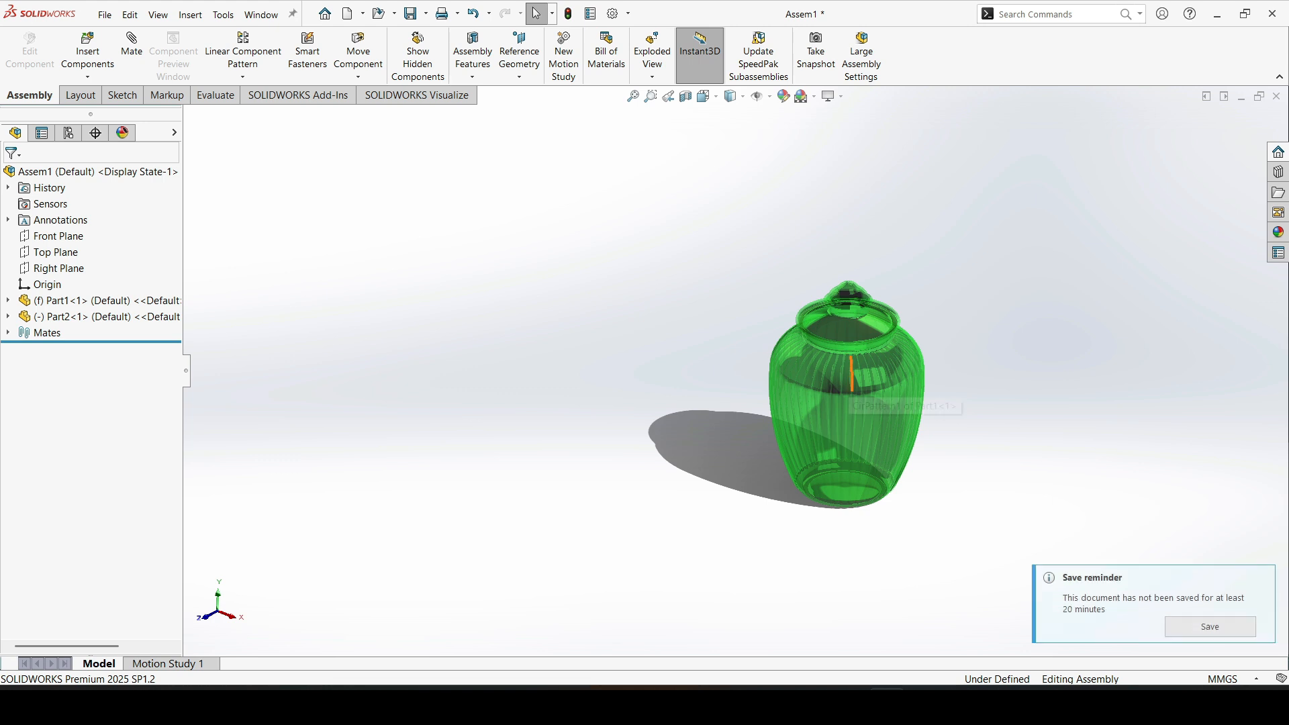
middle_click_drag(834, 391, 868, 338)
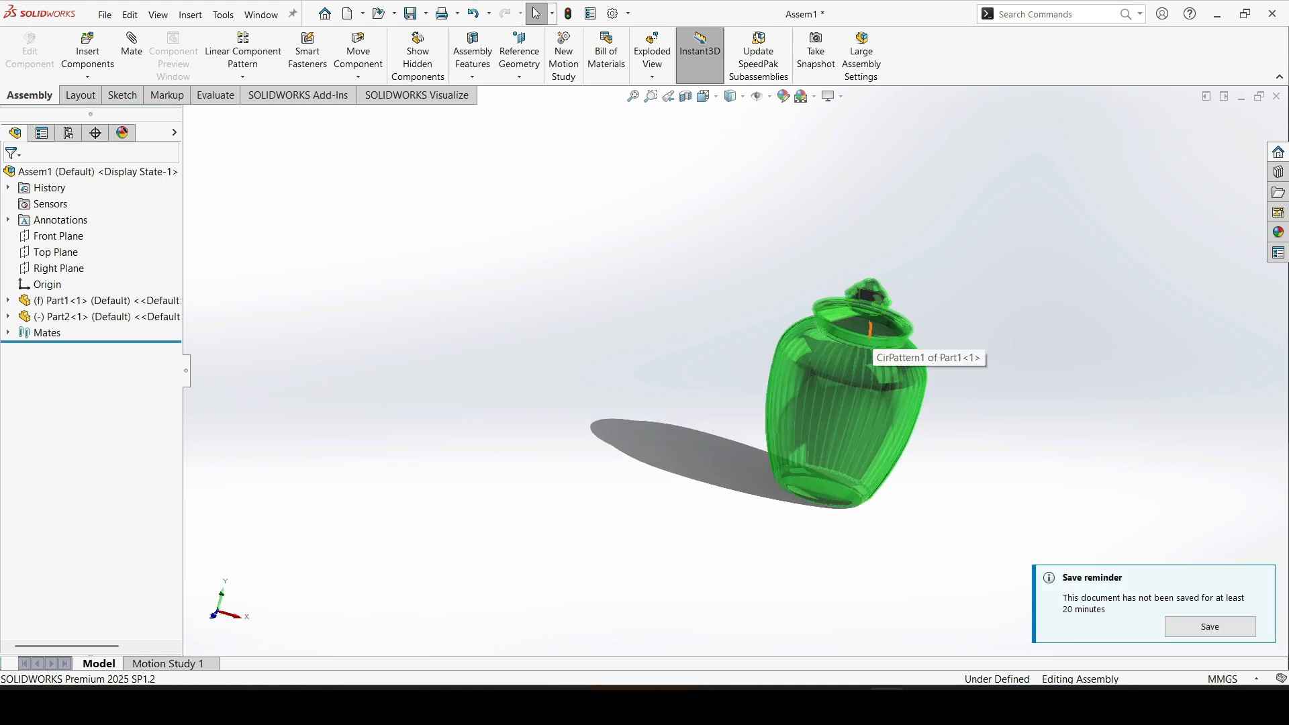
middle_click_drag(869, 339, 734, 380)
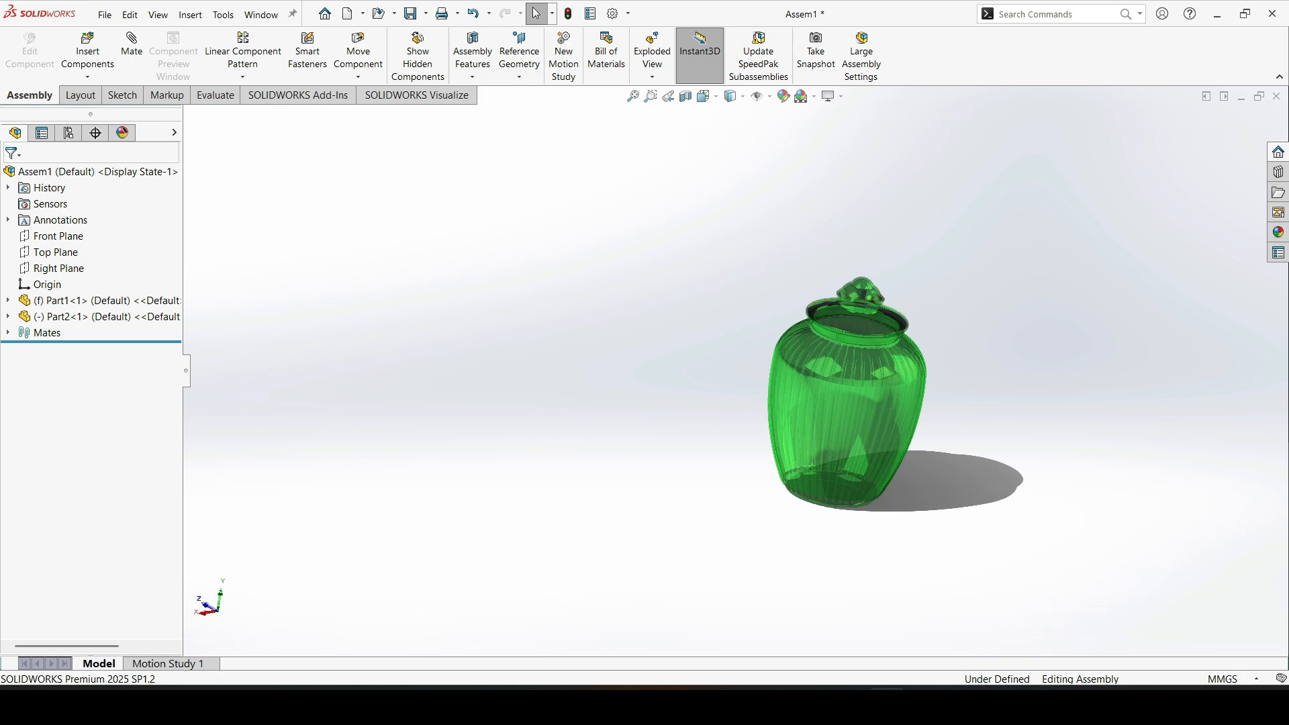